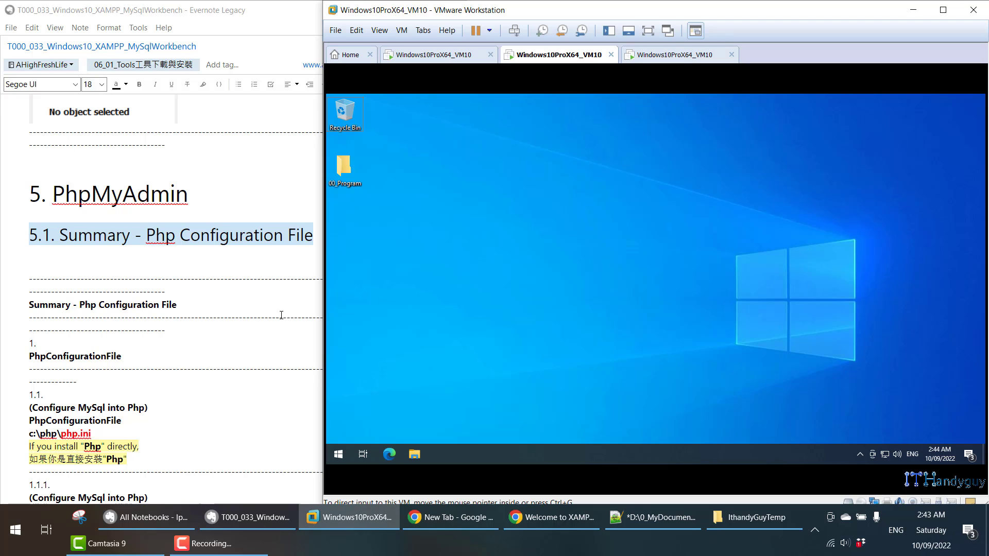
# - Highlight the php.ini path line and the section 1.1 number in the Evernote note
pyautogui.scroll(-2, 234, 350)
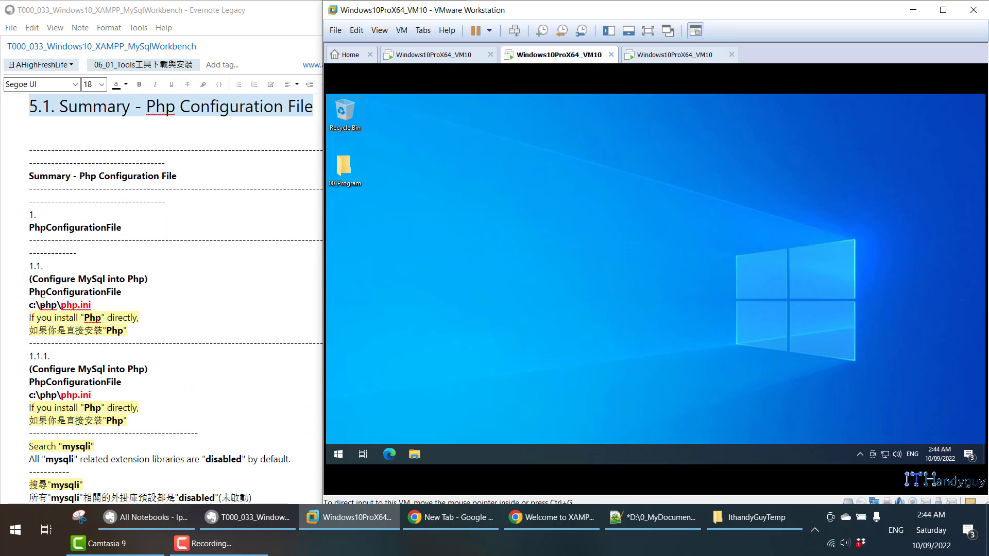
pyautogui.moveTo(60, 305); pyautogui.dragTo(103, 304)
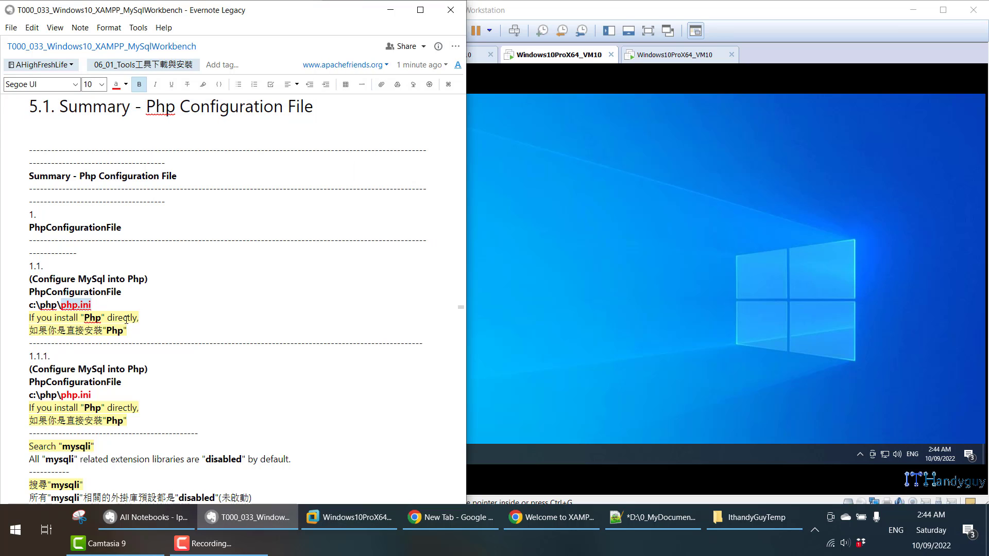
pyautogui.tripleClick(87, 304)
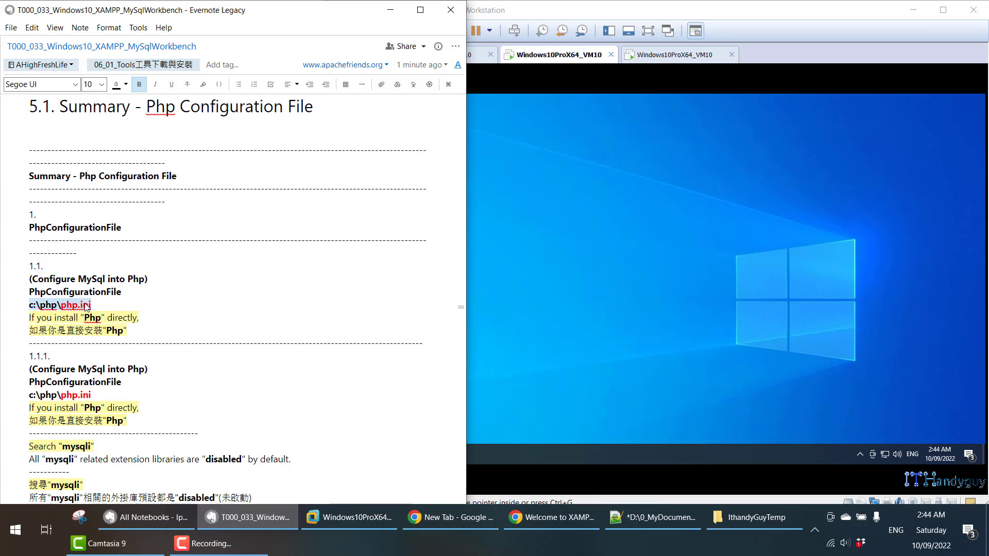
pyautogui.scroll(-2, 86, 305)
pyautogui.tripleClick(61, 197)
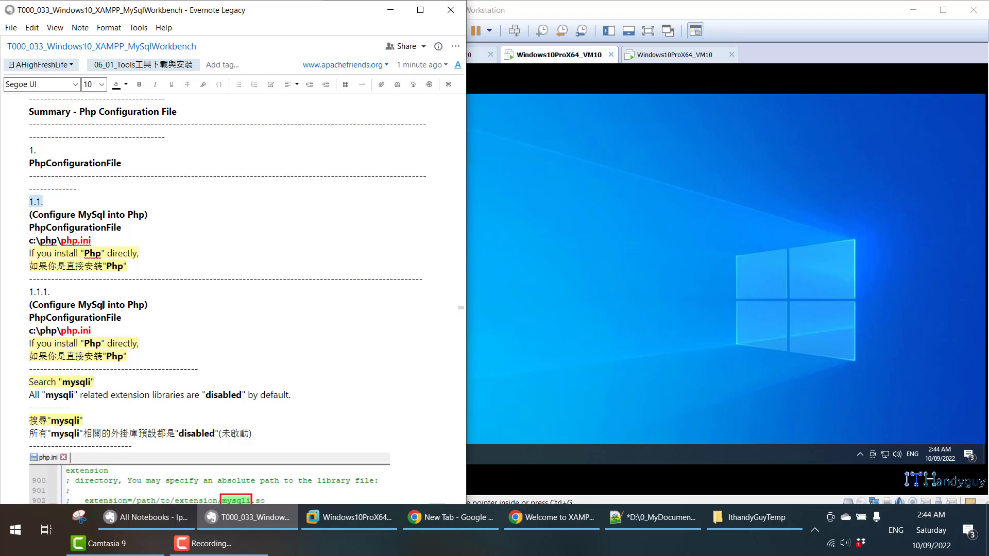
# - Scroll to section 1.2 and select the C:\xampp\php\php.ini path line
pyautogui.scroll(-20, 107, 313)
pyautogui.scroll(-20, 107, 312)
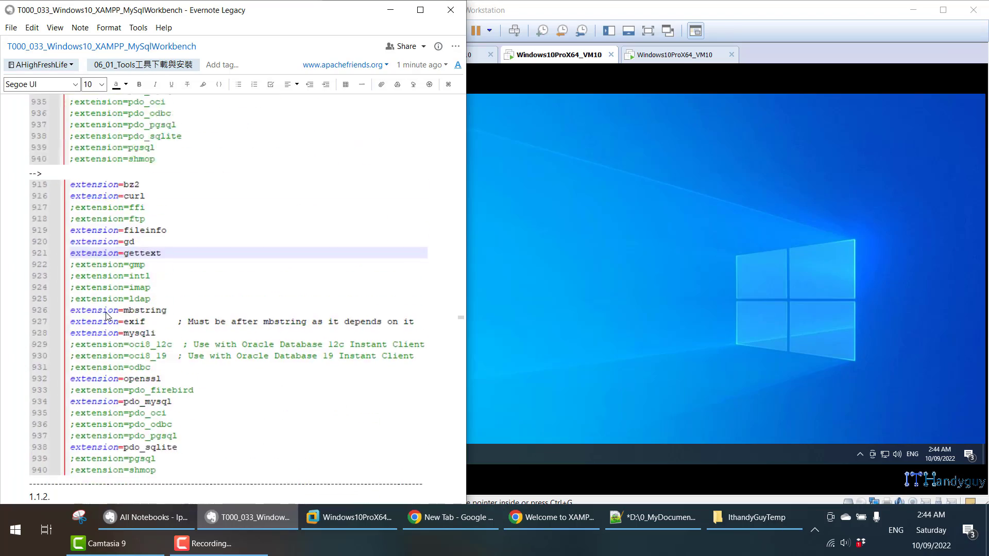
pyautogui.scroll(-20, 106, 311)
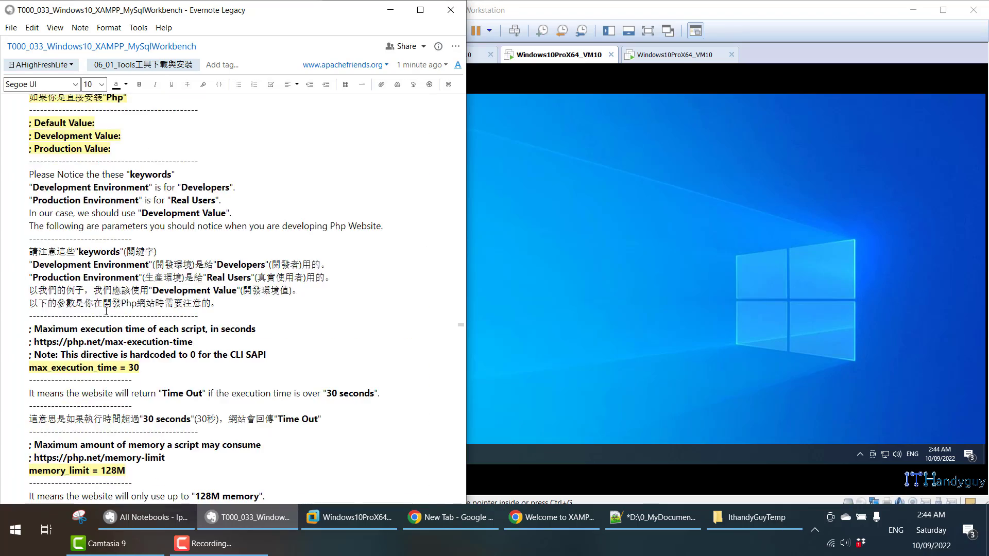
pyautogui.scroll(-20, 105, 311)
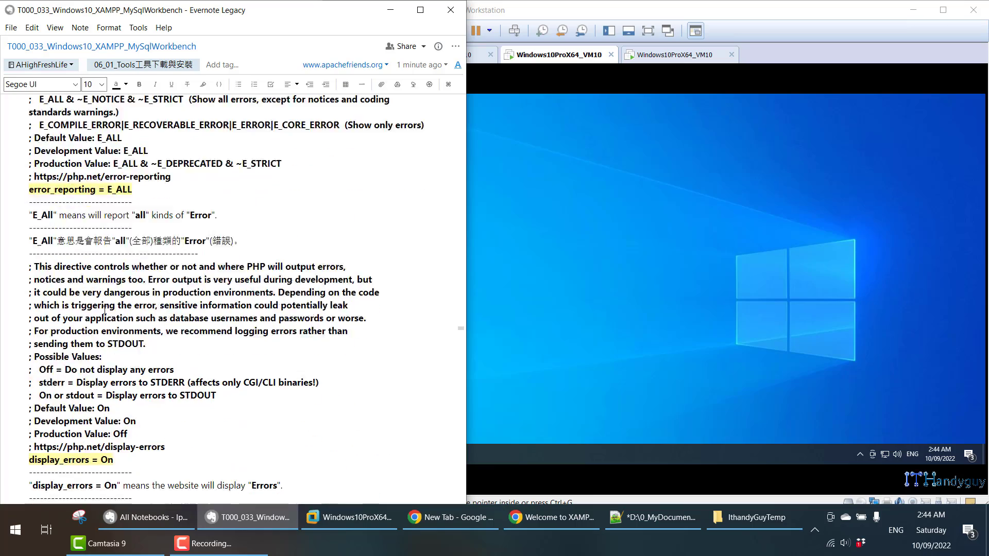
pyautogui.scroll(-7, 103, 310)
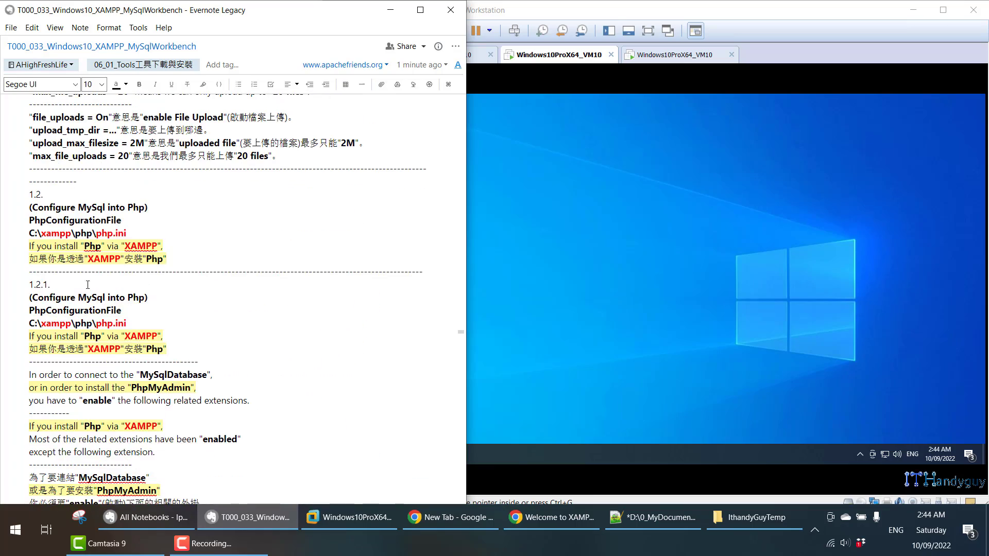
pyautogui.moveTo(47, 199); pyautogui.dragTo(21, 194)
pyautogui.moveTo(30, 245); pyautogui.dragTo(164, 247)
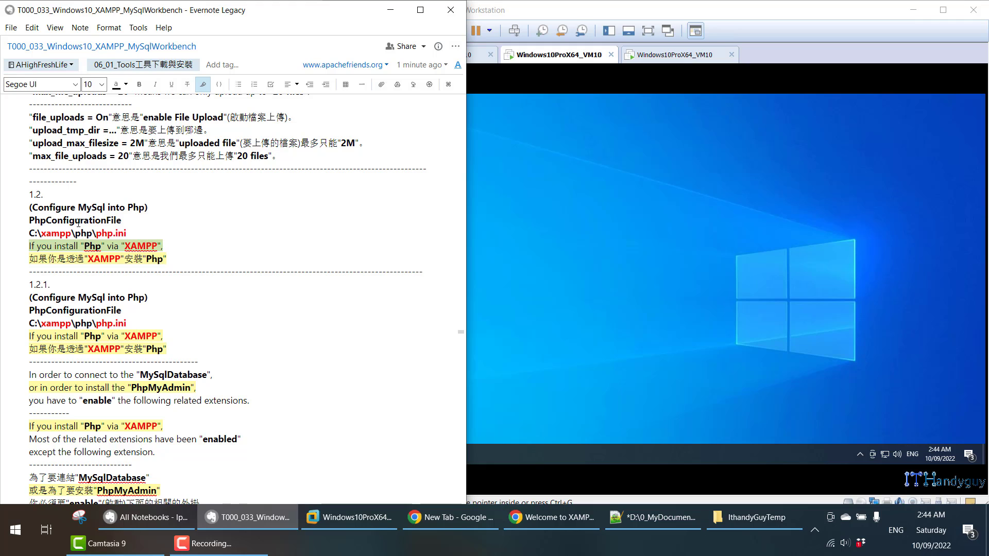
pyautogui.tripleClick(65, 236)
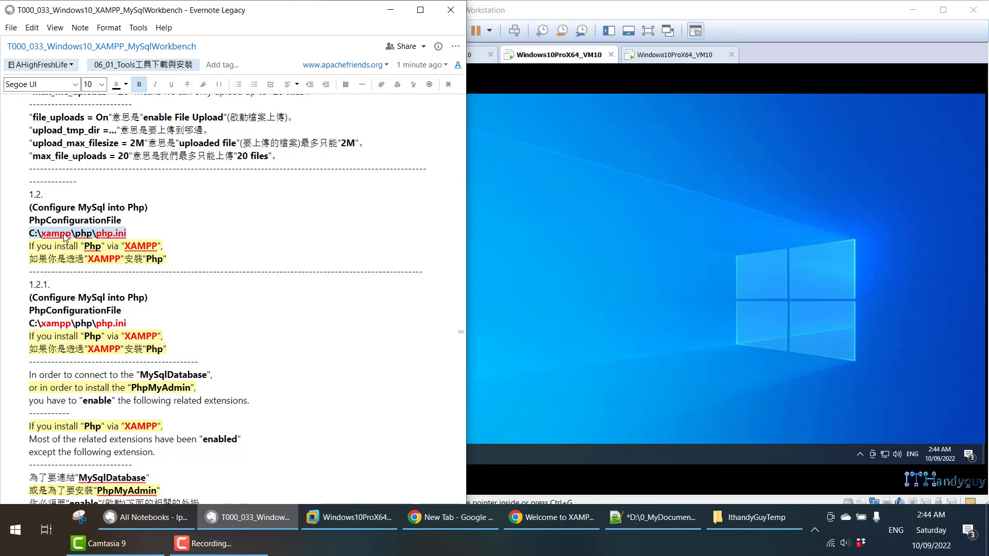
pyautogui.click(663, 340)
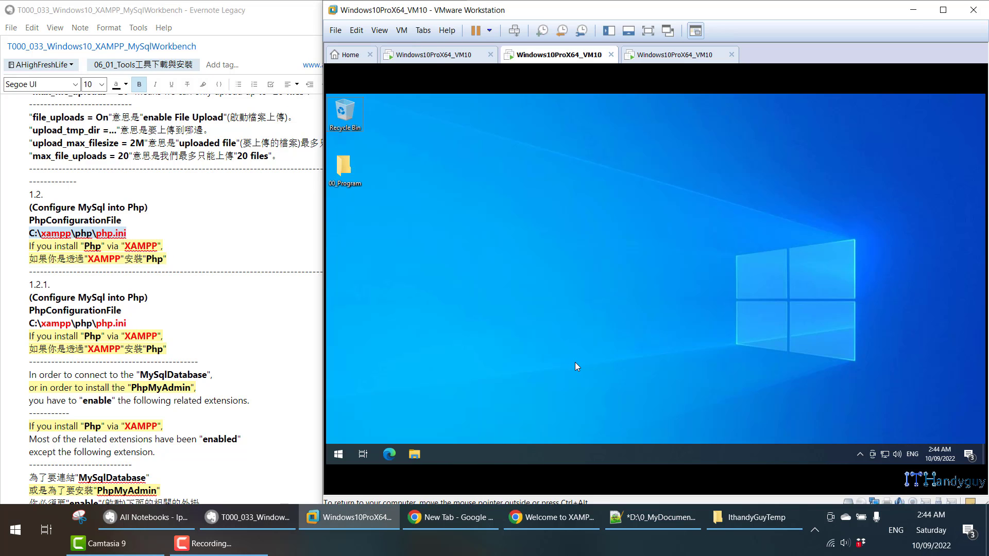
# - Open File Explorer snapped to the left half and browse to C:\xampp\php
pyautogui.press('super+e')
pyautogui.click(732, 304)
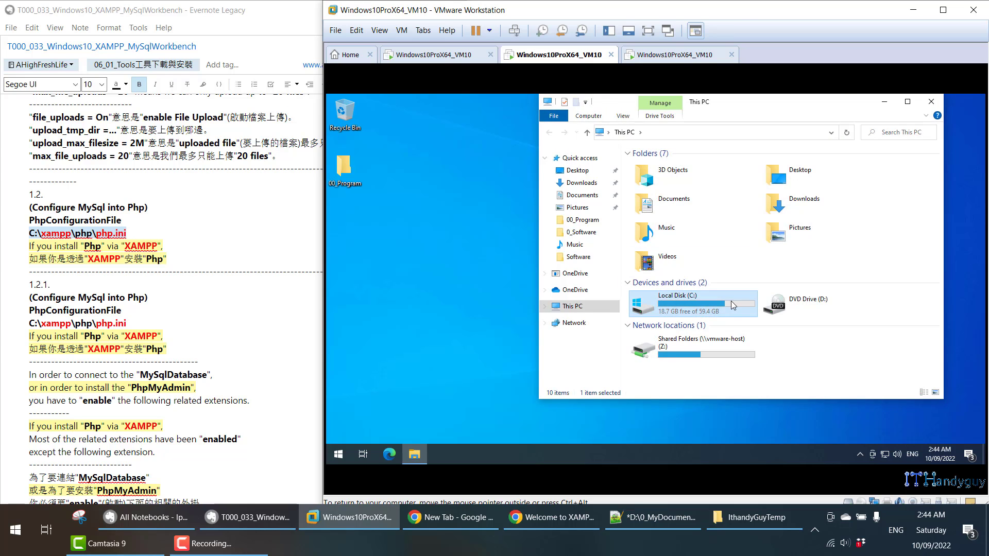
pyautogui.doubleClick(731, 301)
pyautogui.press('super+Left')
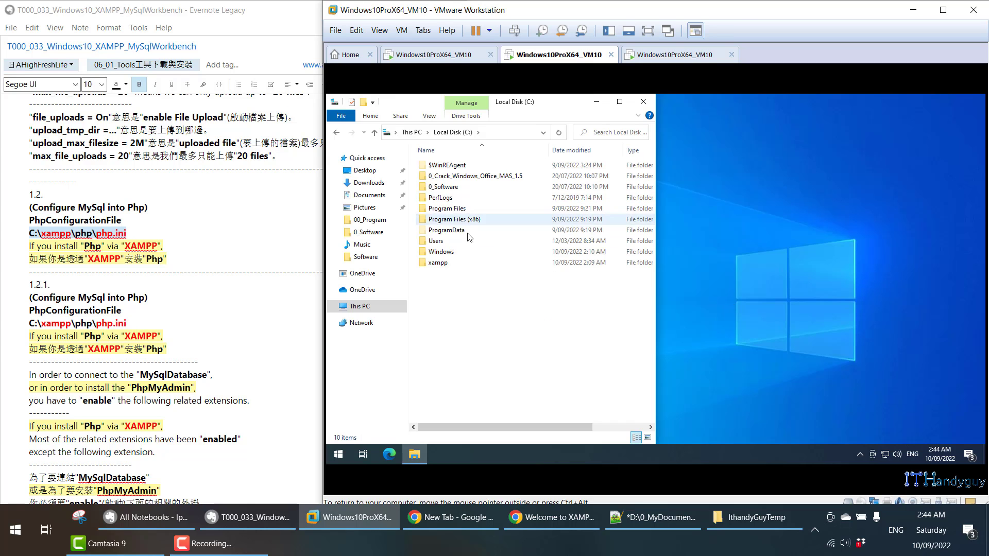
pyautogui.doubleClick(468, 262)
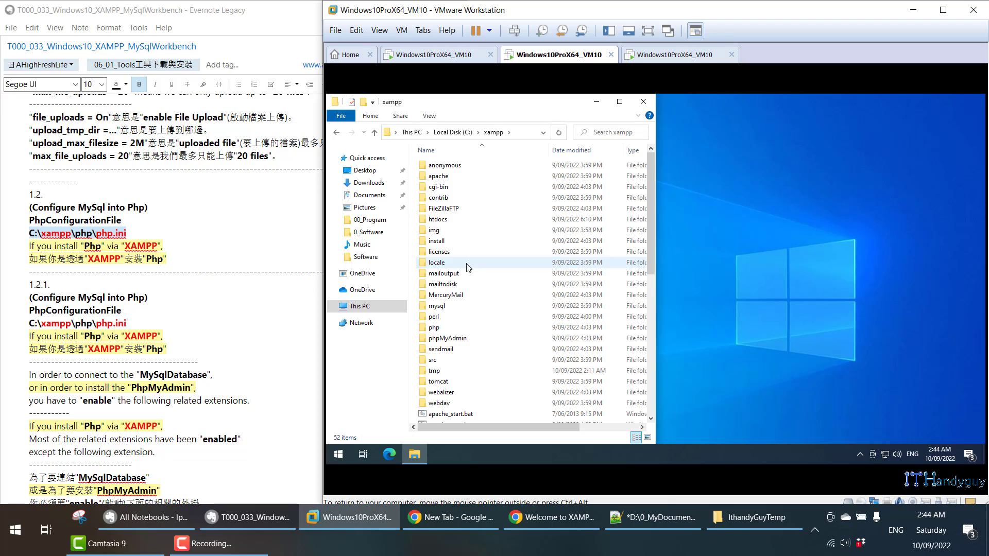
pyautogui.doubleClick(482, 327)
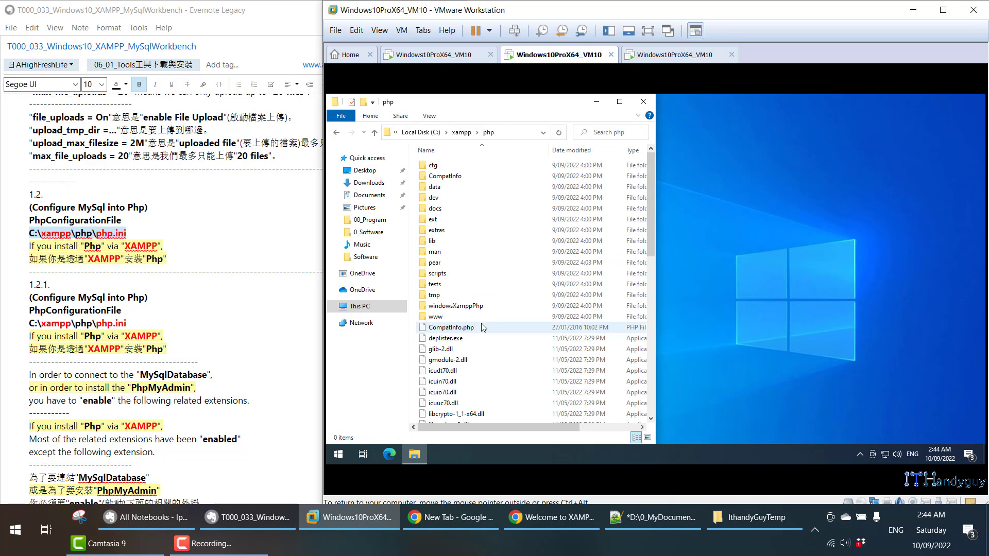
# - Open php.ini using Edit with Notepad++
pyautogui.scroll(-3, 473, 352)
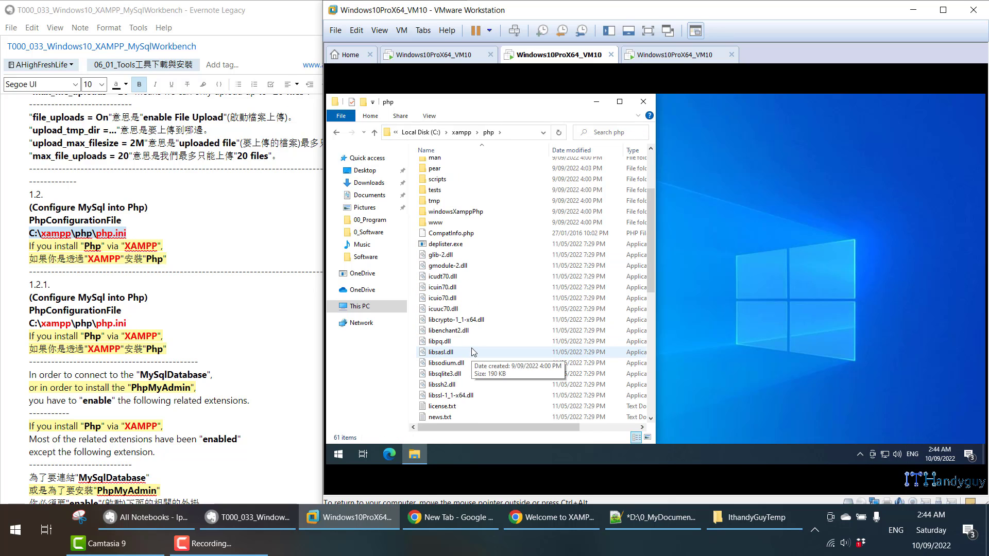
pyautogui.scroll(-5, 473, 352)
pyautogui.click(460, 397)
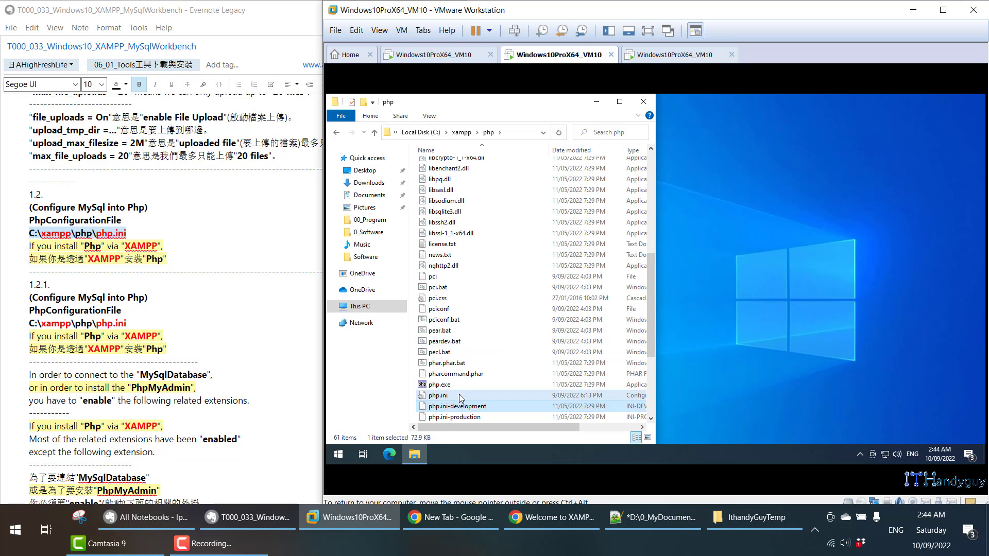
pyautogui.rightClick(460, 399)
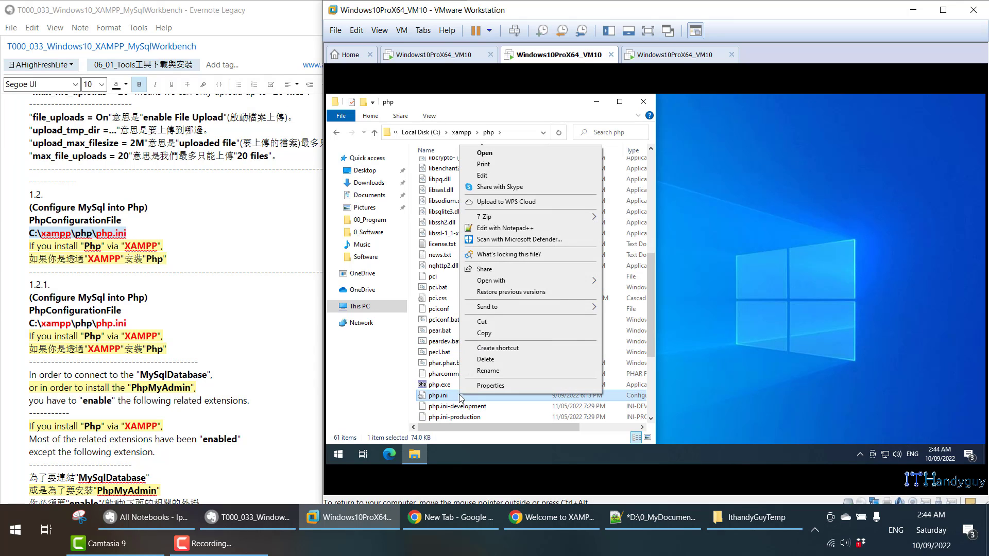
pyautogui.click(503, 232)
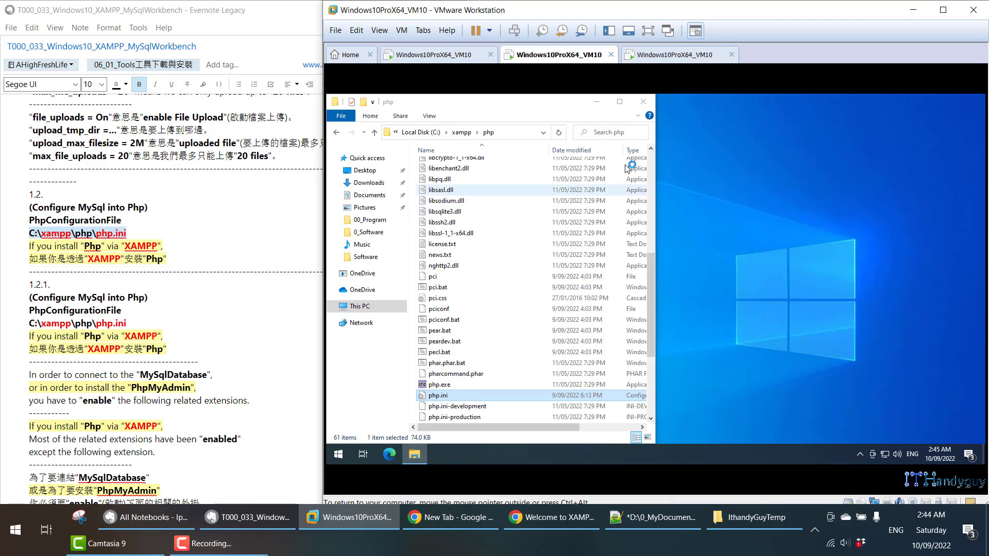
# - Highlight MySqlDatabase and PhpMyAdmin in the Evernote note
pyautogui.scroll(-2, 479, 209)
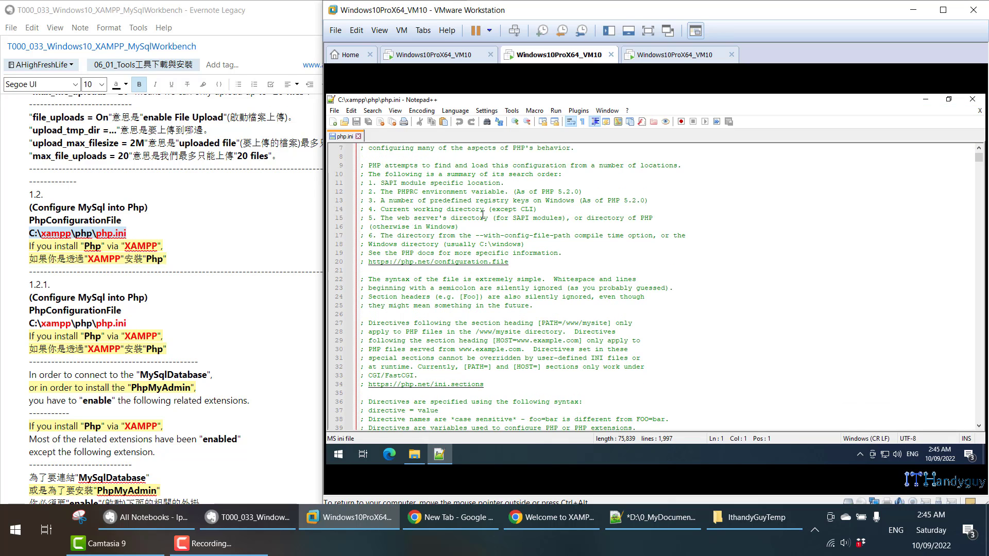
pyautogui.scroll(-5, 99, 308)
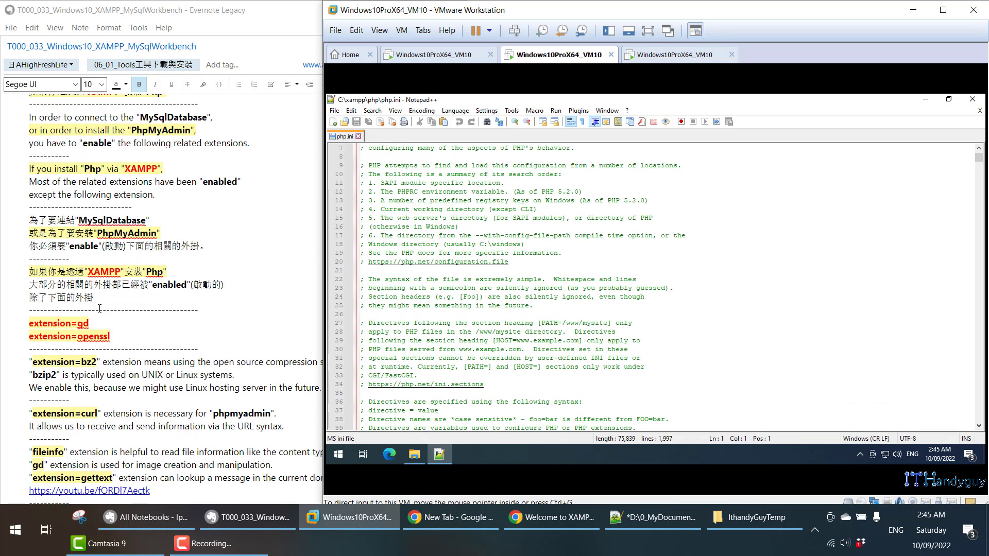
pyautogui.scroll(1, 52, 201)
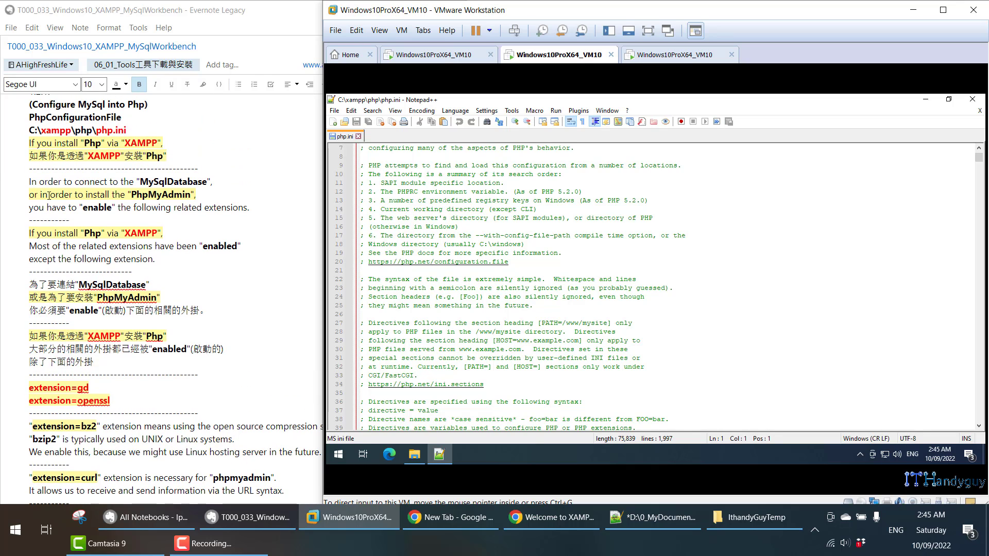
pyautogui.click(141, 182)
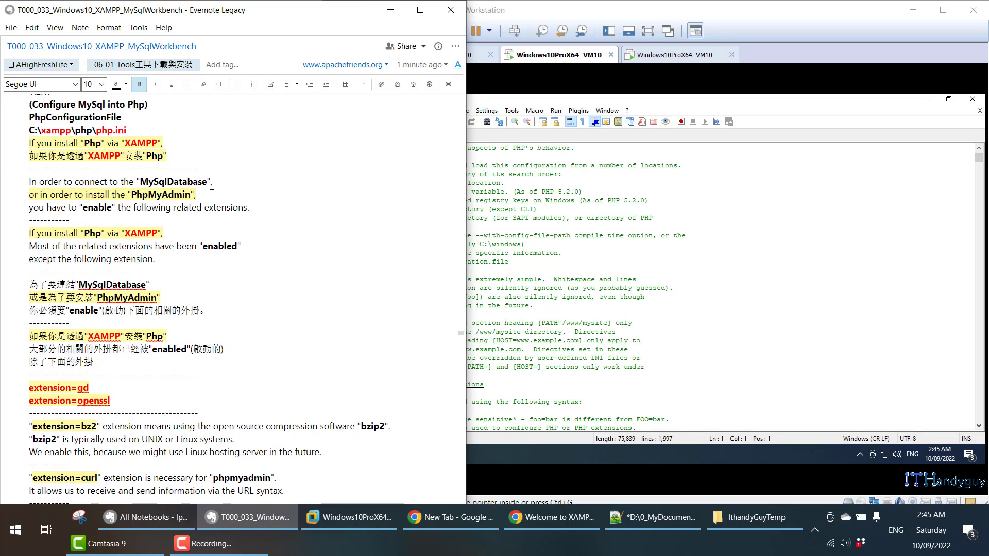
pyautogui.moveTo(141, 181); pyautogui.dragTo(211, 186)
pyautogui.moveTo(73, 196); pyautogui.dragTo(158, 196)
pyautogui.doubleClick(158, 197)
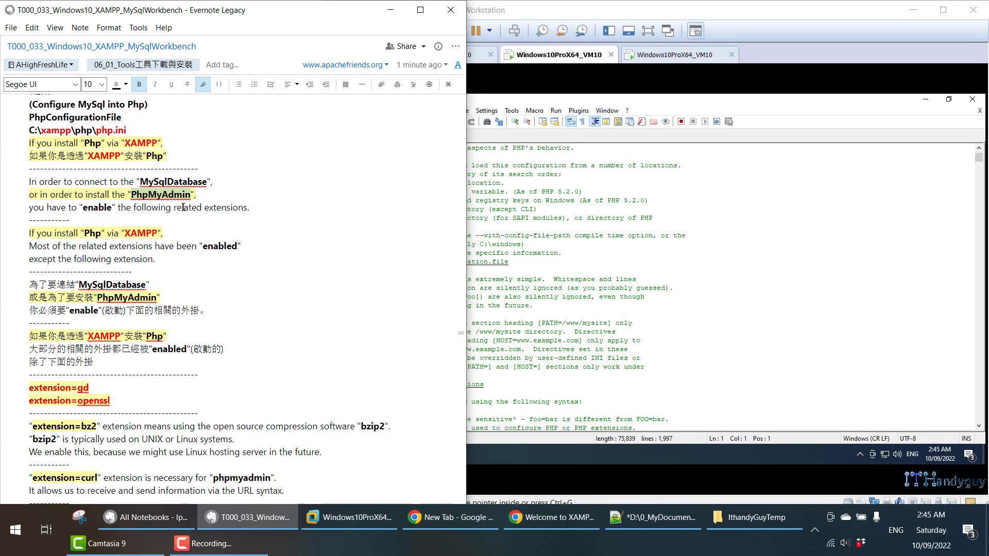
# - Search php.ini for 'mysql', select extension lines 915–940, and close the Find dialog
pyautogui.click(795, 209)
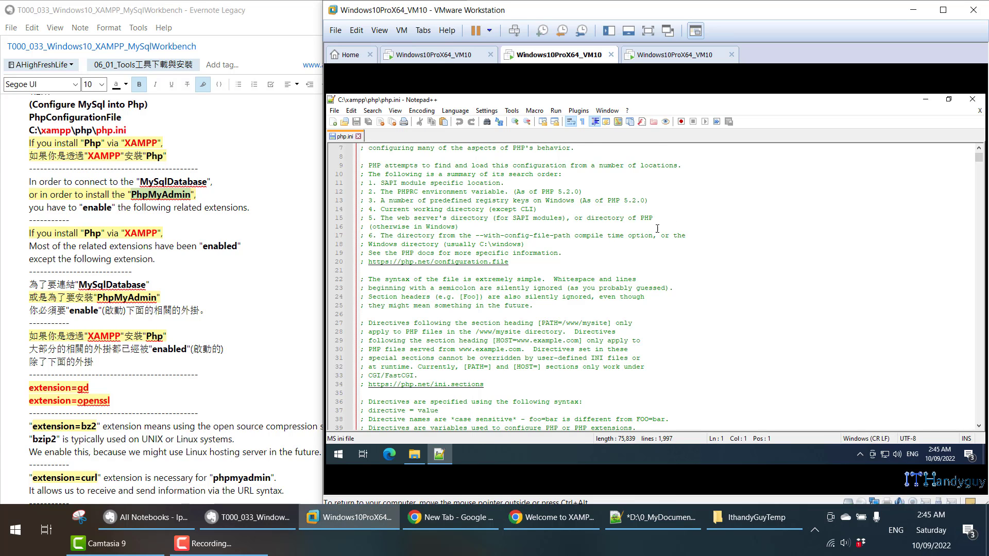
pyautogui.scroll(-2, 796, 209)
pyautogui.hotkey('ctrl', 'f')
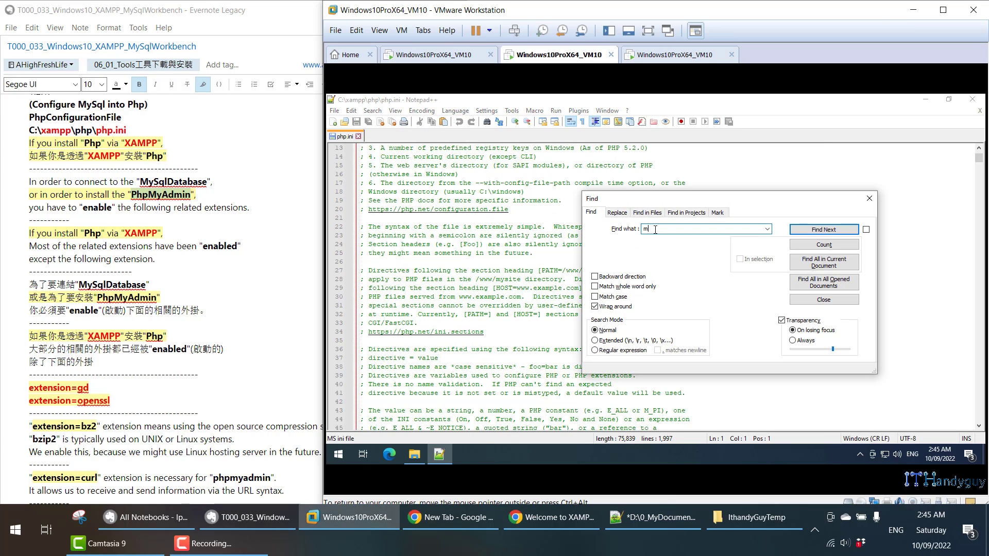
pyautogui.press('Return')
pyautogui.press('Return')
pyautogui.press('Return')
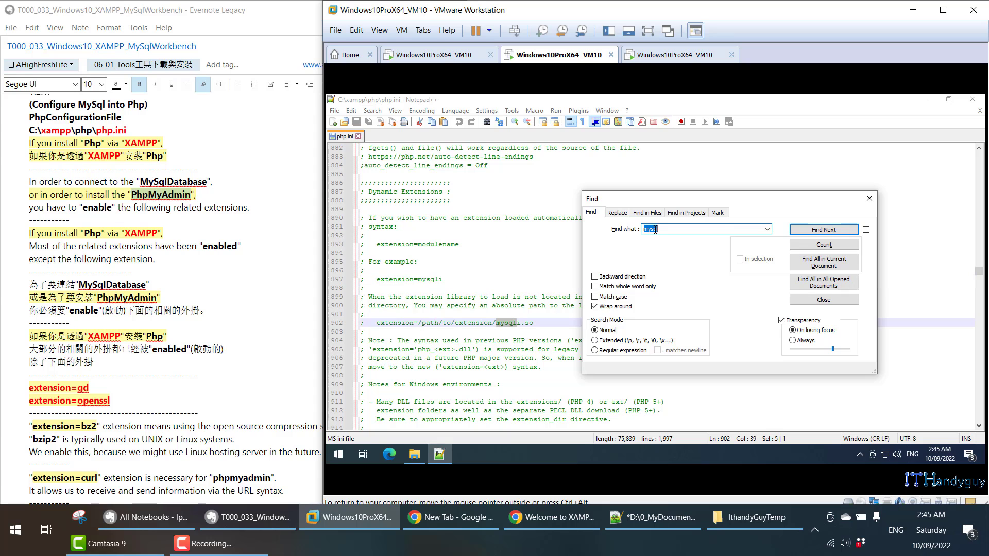
pyautogui.click(492, 179)
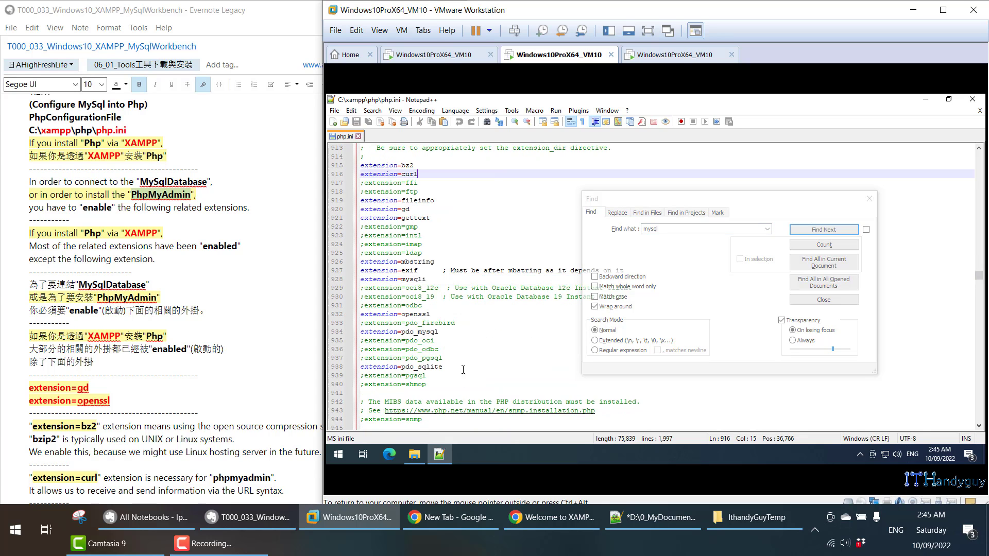
pyautogui.moveTo(426, 375); pyautogui.dragTo(361, 183)
pyautogui.moveTo(428, 384); pyautogui.dragTo(360, 165)
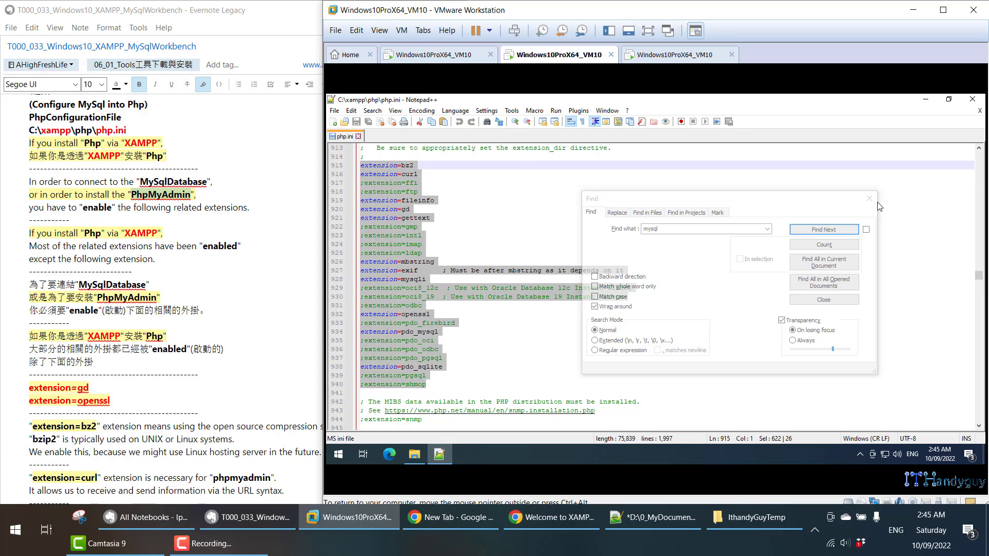
pyautogui.click(673, 203)
pyautogui.press('Escape')
pyautogui.click(614, 220)
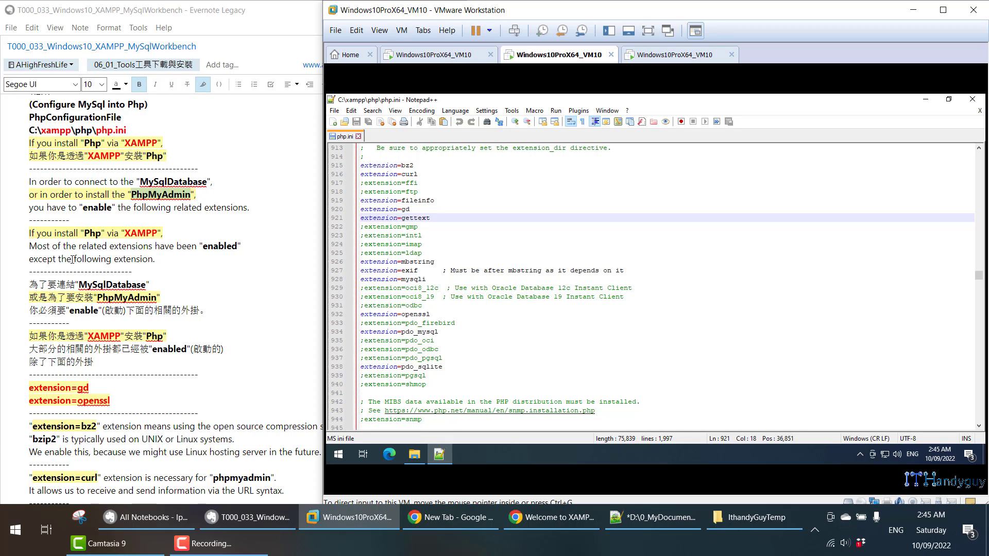
pyautogui.click(119, 401)
pyautogui.moveTo(119, 401); pyautogui.dragTo(29, 387)
pyautogui.click(571, 257)
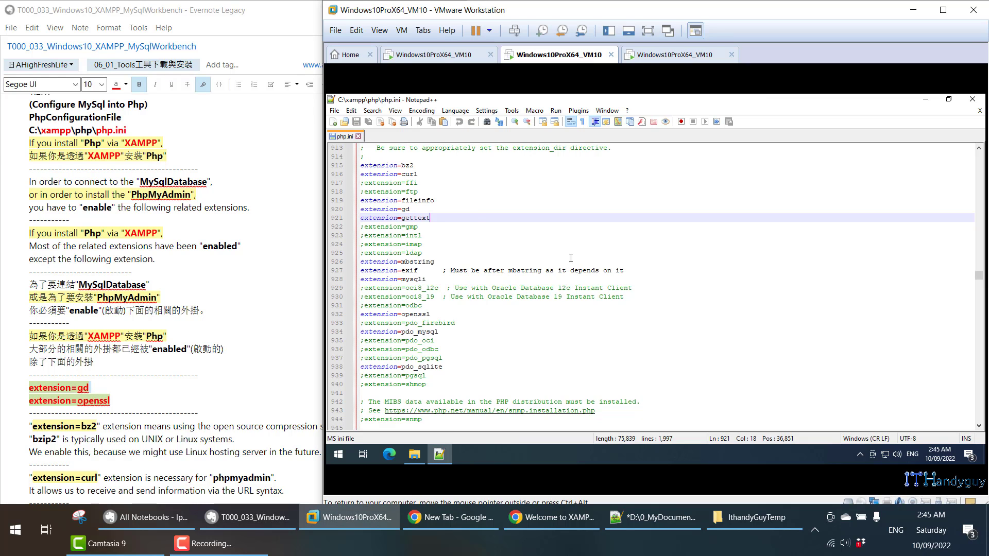
pyautogui.click(419, 208)
pyautogui.moveTo(418, 208); pyautogui.dragTo(346, 209)
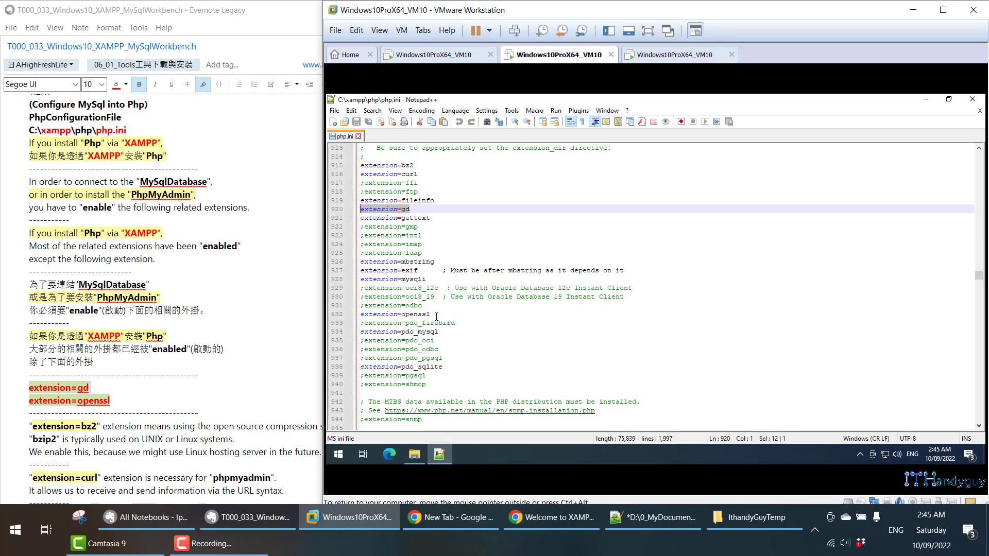
pyautogui.moveTo(437, 316); pyautogui.dragTo(344, 315)
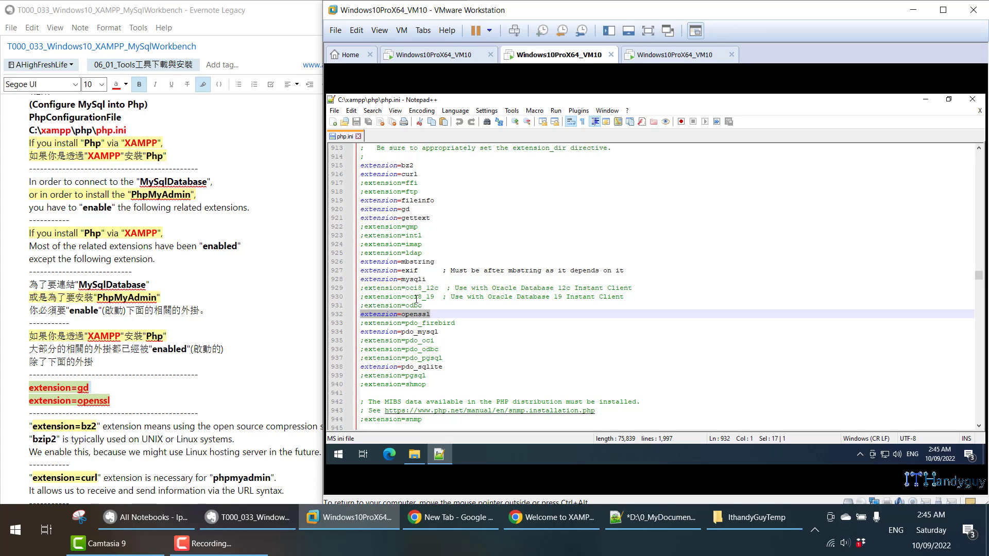
pyautogui.moveTo(428, 280); pyautogui.dragTo(355, 265)
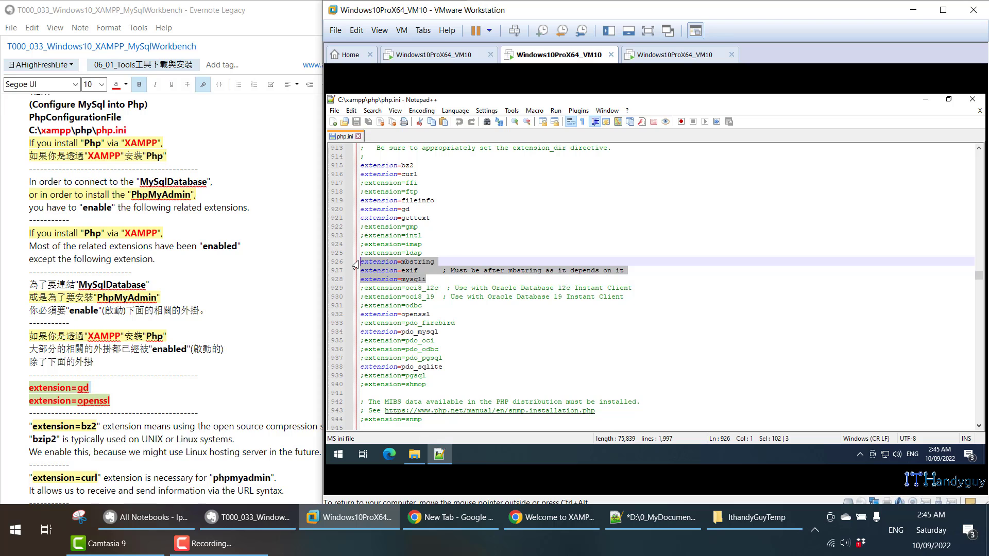
pyautogui.scroll(-5, 244, 346)
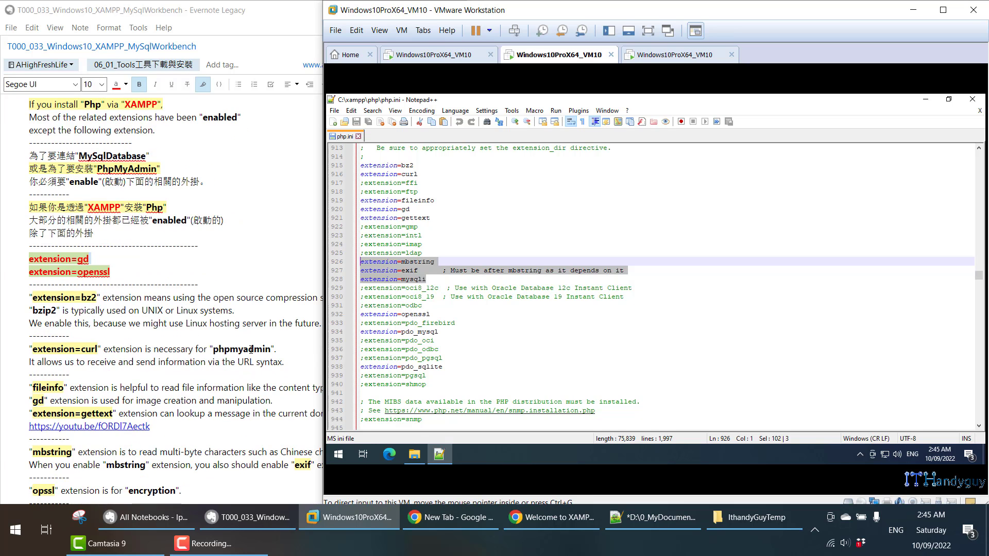
pyautogui.click(447, 227)
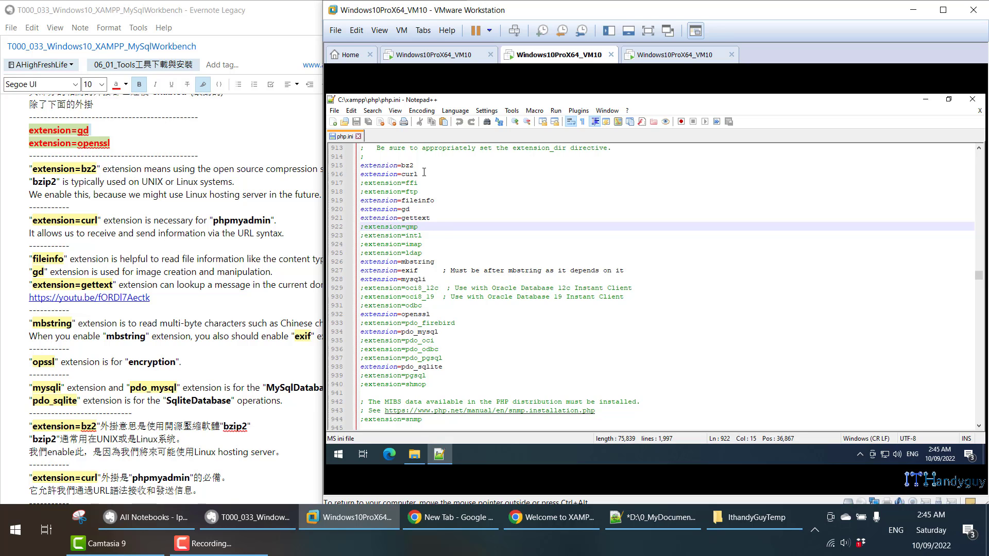
pyautogui.tripleClick(396, 165)
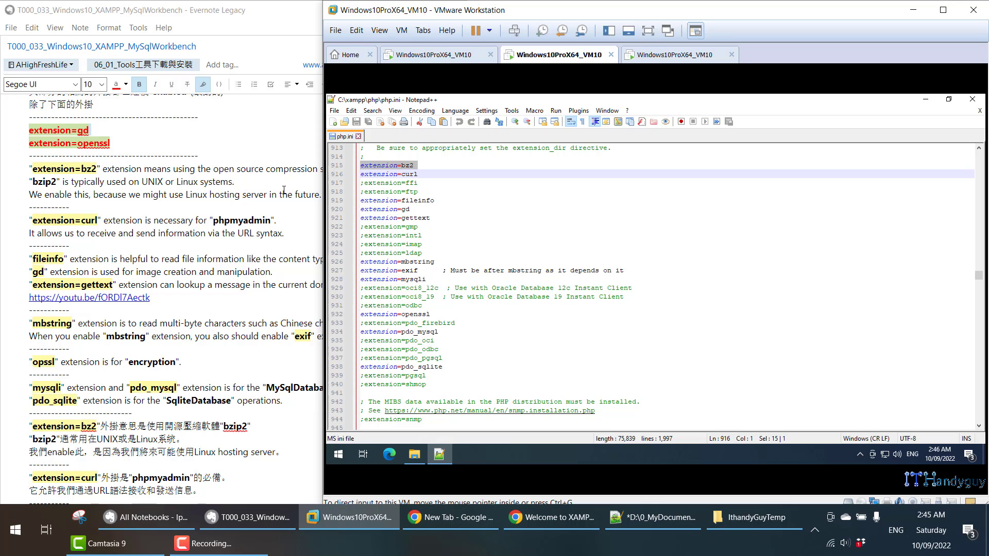
# - Mark the extension=bz2 line in php.ini against the note
pyautogui.click(106, 168)
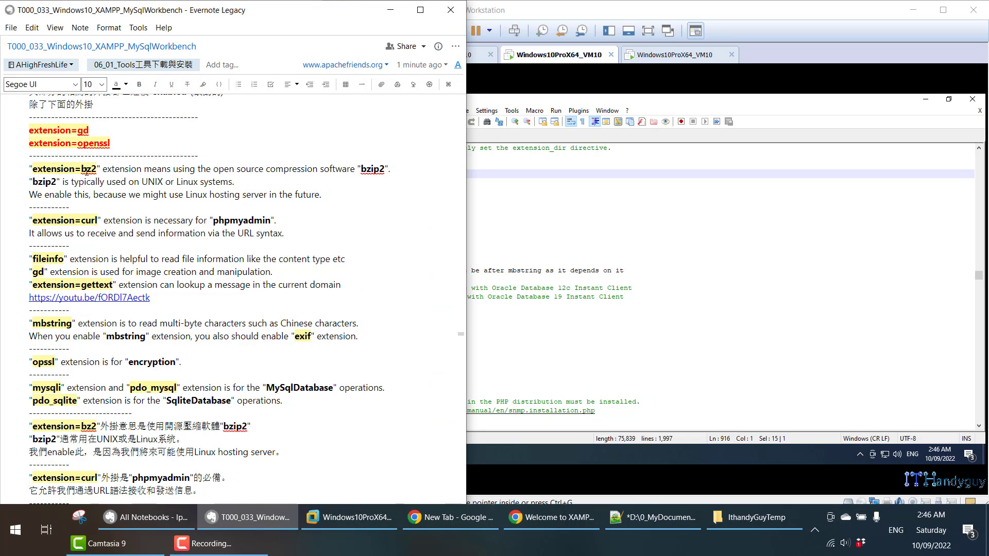
pyautogui.click(649, 204)
pyautogui.click(421, 165)
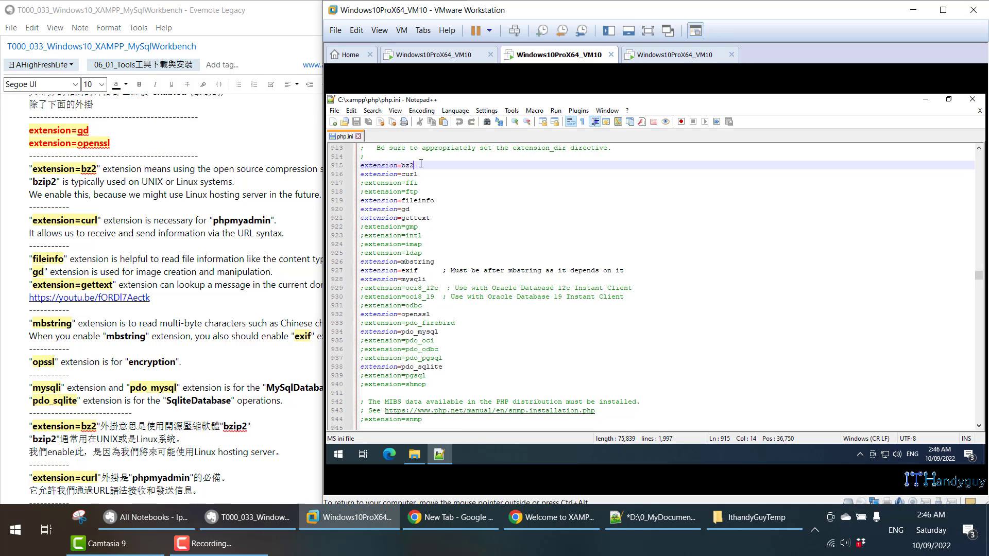
pyautogui.doubleClick(402, 159)
pyautogui.tripleClick(402, 165)
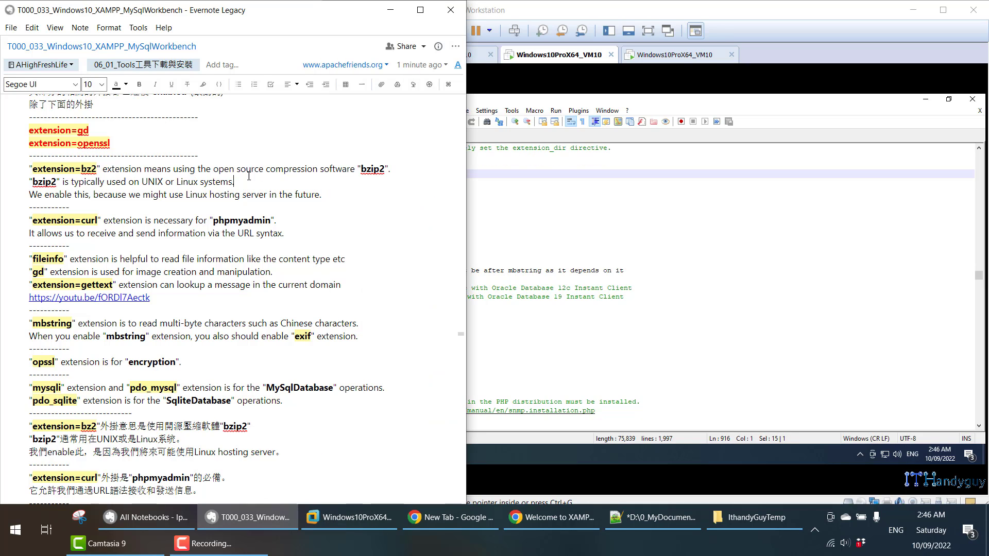
pyautogui.click(250, 177)
# - Mark the extension=curl line and highlight the curl explanation about URL syntax
pyautogui.doubleClick(41, 219)
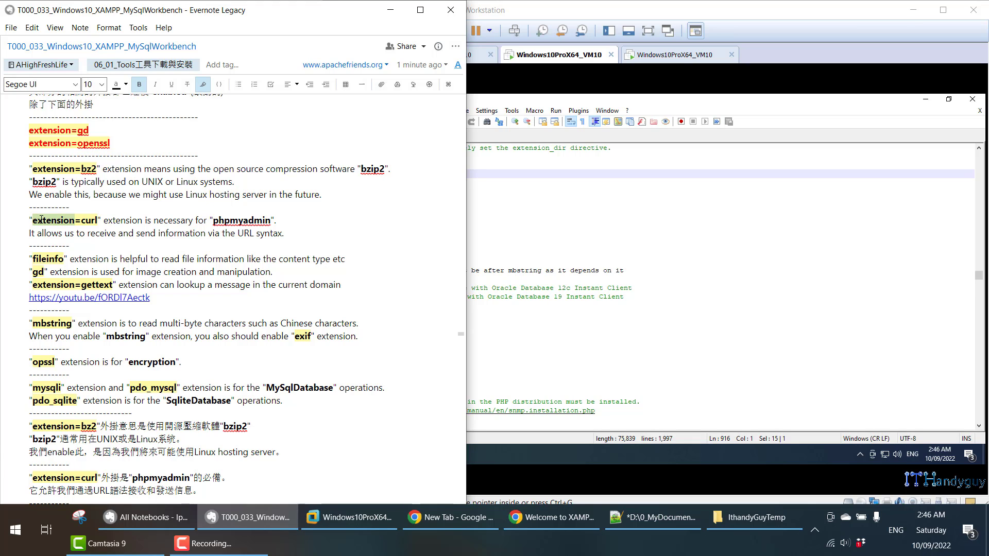
pyautogui.click(527, 222)
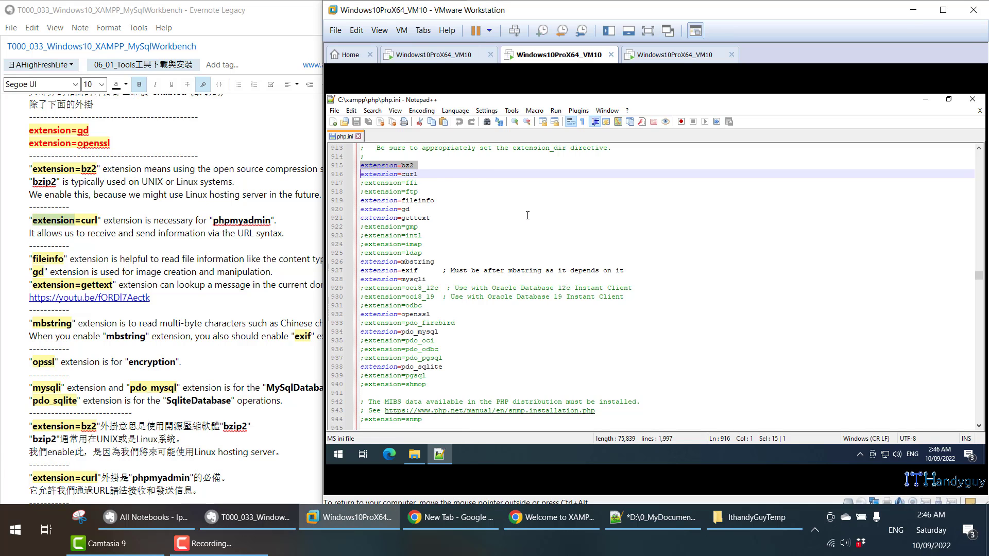
pyautogui.click(418, 174)
pyautogui.moveTo(418, 174); pyautogui.dragTo(360, 175)
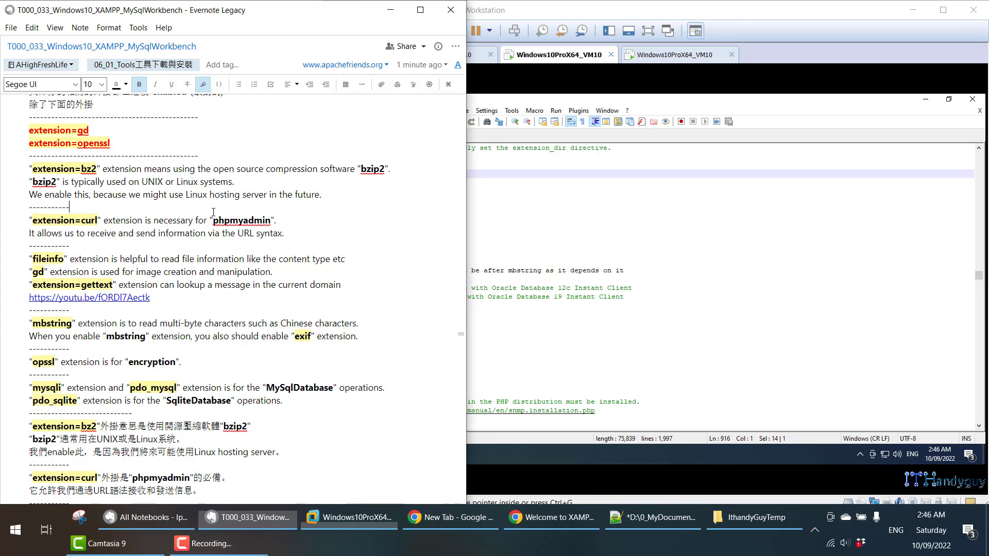
pyautogui.click(137, 221)
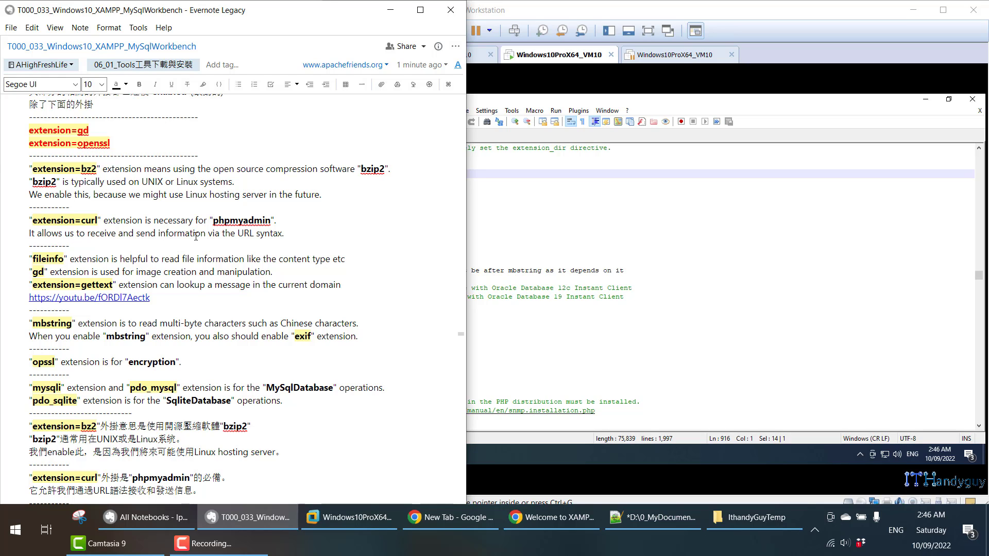
pyautogui.moveTo(220, 235); pyautogui.dragTo(279, 235)
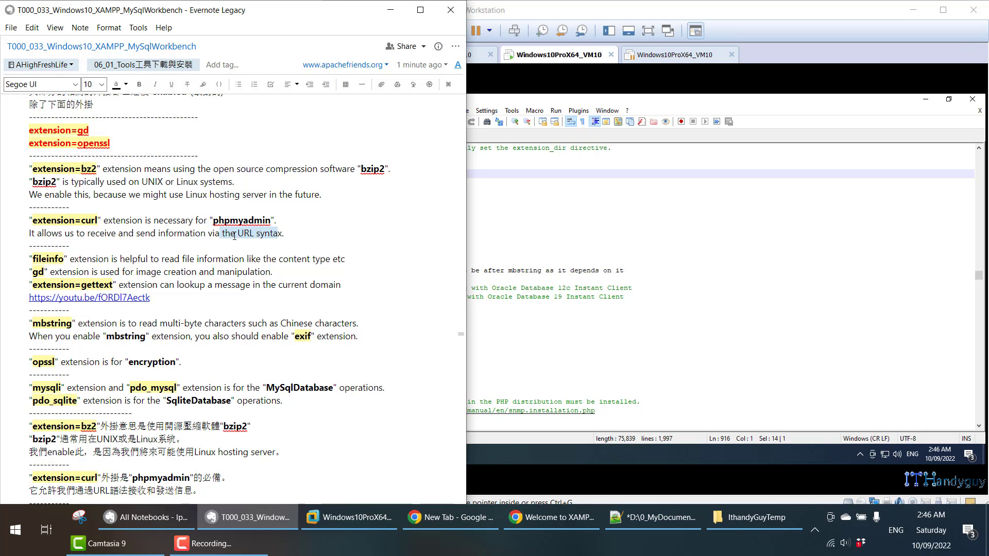
pyautogui.moveTo(88, 235); pyautogui.dragTo(204, 234)
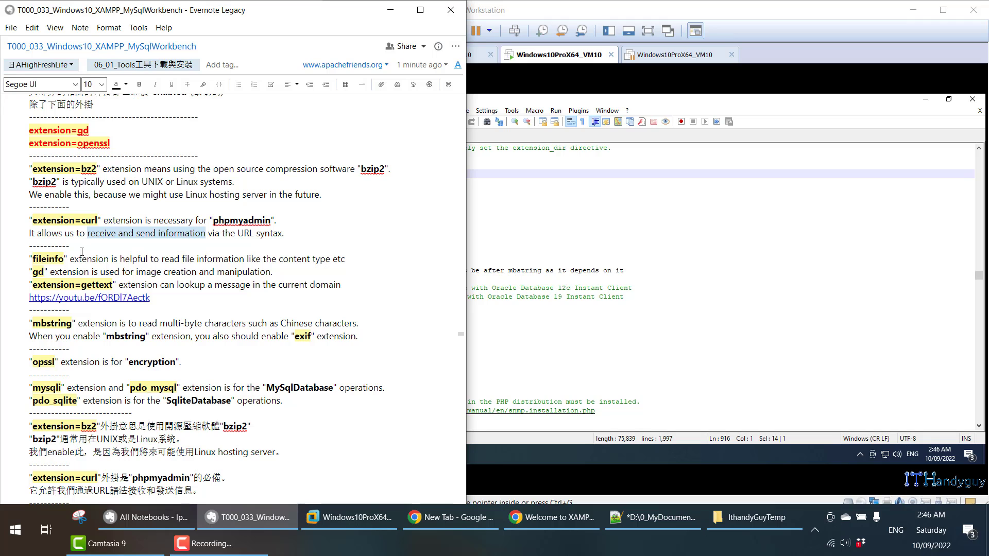
pyautogui.click(47, 259)
# - Mark the extension=fileinfo line and its explanation in the note
pyautogui.click(577, 211)
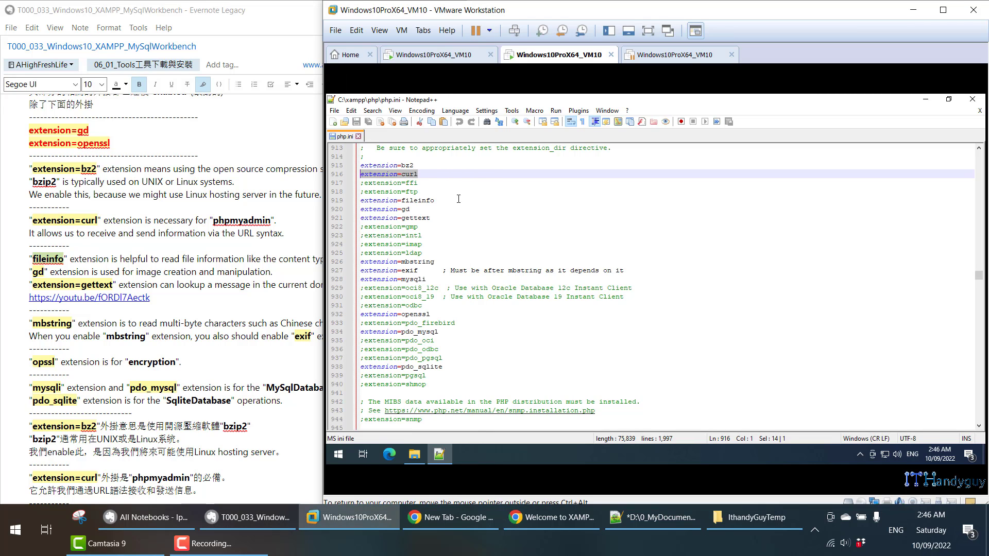
pyautogui.moveTo(459, 200); pyautogui.dragTo(360, 200)
pyautogui.click(112, 260)
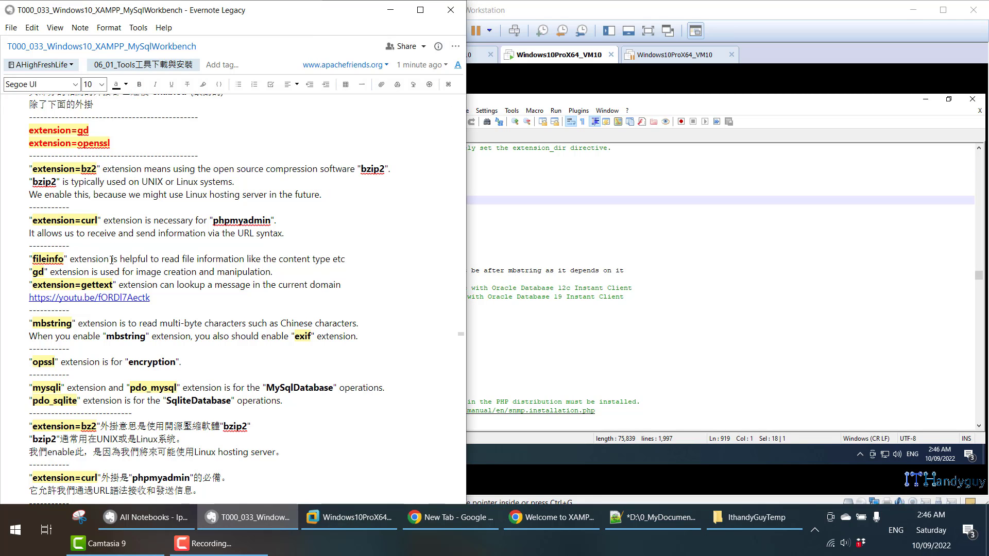
pyautogui.moveTo(112, 260); pyautogui.dragTo(344, 263)
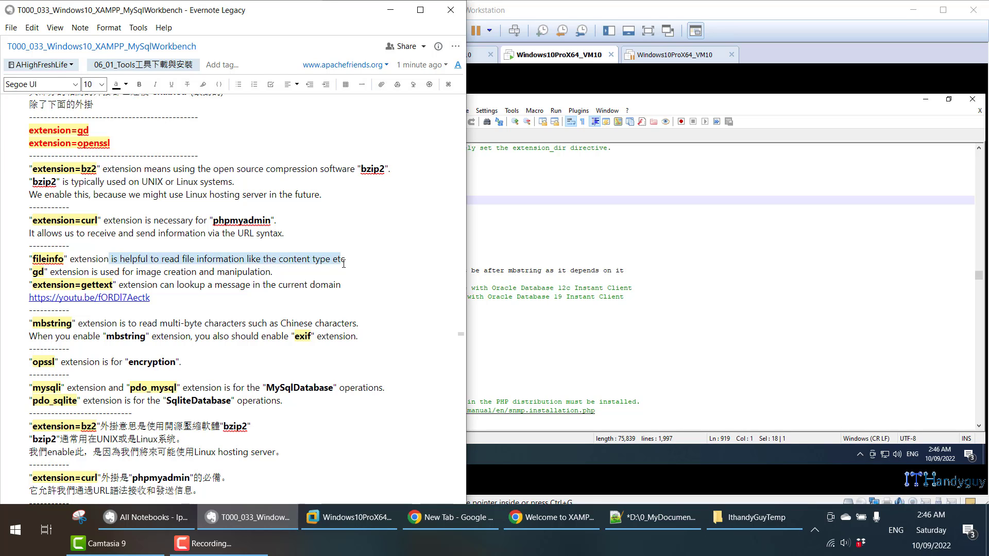
pyautogui.click(49, 271)
# - Highlight the gd and gettext explanations in the note
pyautogui.moveTo(46, 271); pyautogui.dragTo(35, 273)
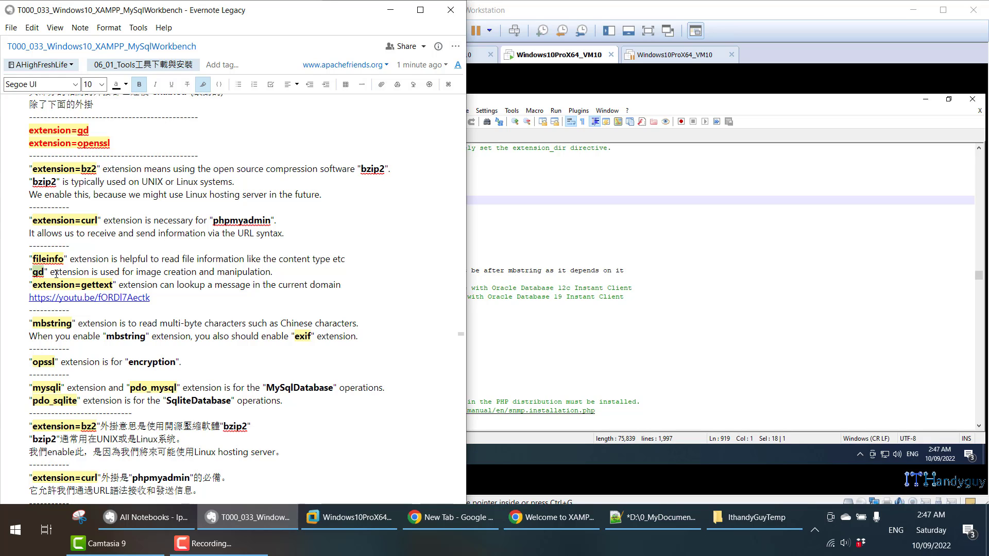
pyautogui.click(51, 272)
pyautogui.moveTo(60, 271); pyautogui.dragTo(263, 279)
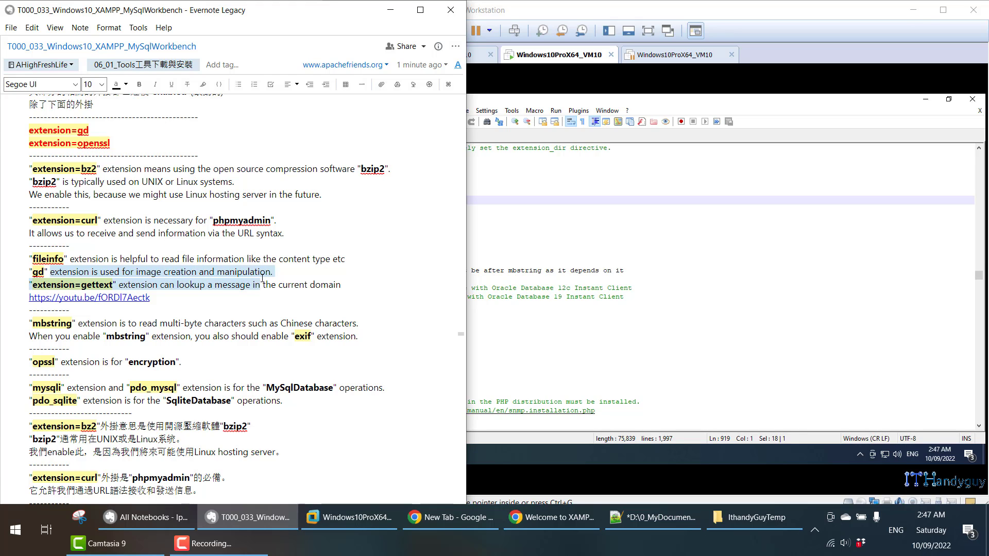
pyautogui.moveTo(81, 286); pyautogui.dragTo(113, 286)
pyautogui.doubleClick(126, 285)
pyautogui.moveTo(183, 285); pyautogui.dragTo(340, 287)
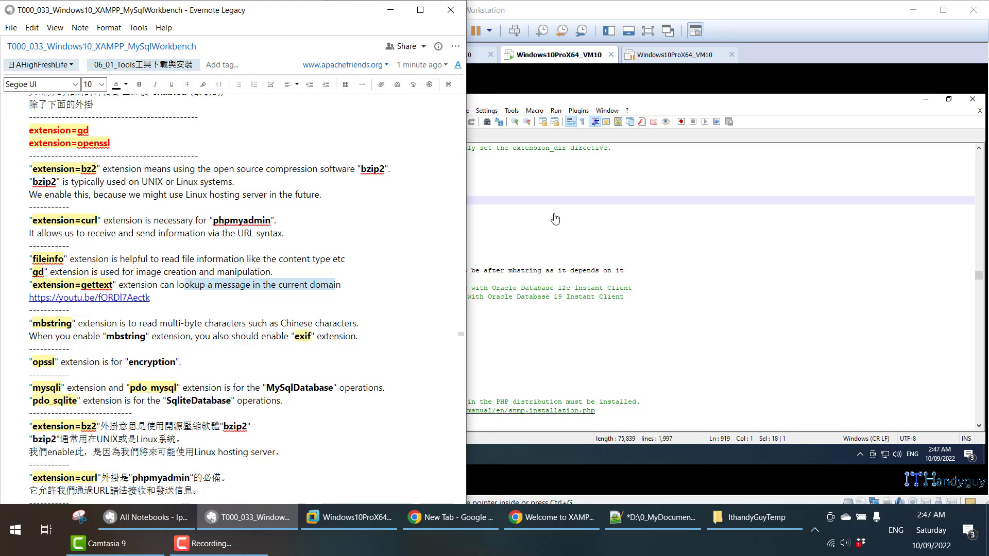
# - Mark the curl, fileinfo and gd extension lines in php.ini
pyautogui.click(471, 209)
pyautogui.moveTo(430, 176); pyautogui.dragTo(360, 177)
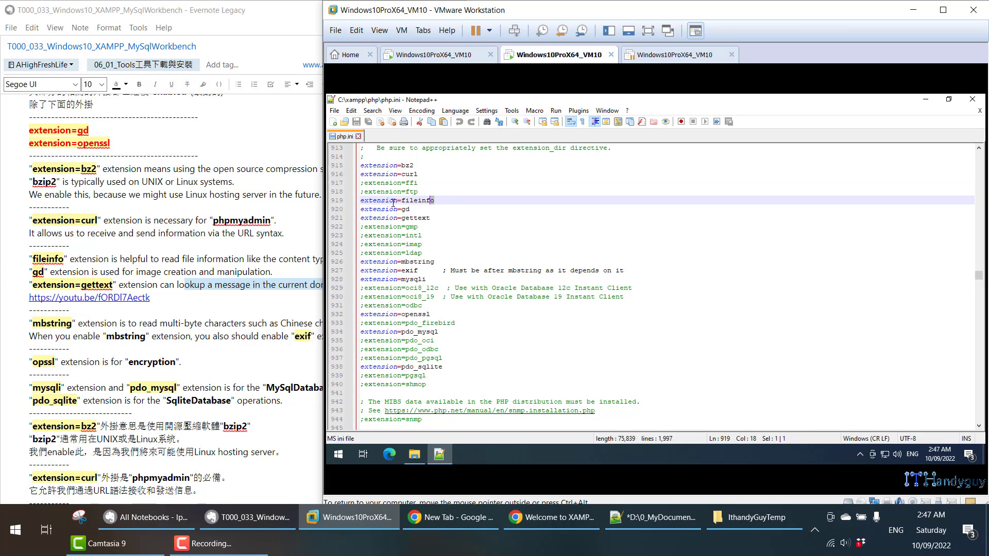
pyautogui.moveTo(451, 203); pyautogui.dragTo(361, 201)
pyautogui.moveTo(435, 218); pyautogui.dragTo(403, 212)
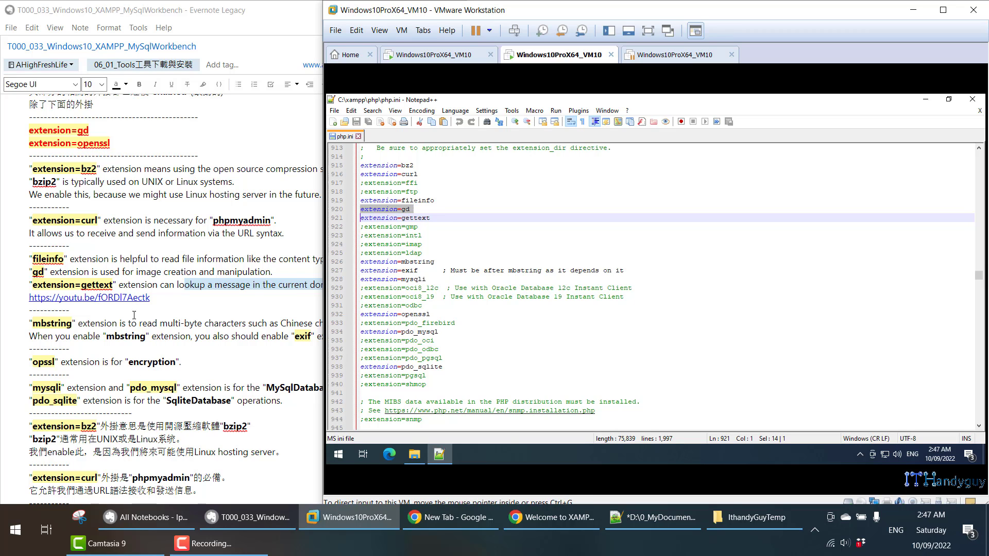
# - Read the mbstring explanation, highlighting multi-byte, and locate the exif line
pyautogui.tripleClick(52, 325)
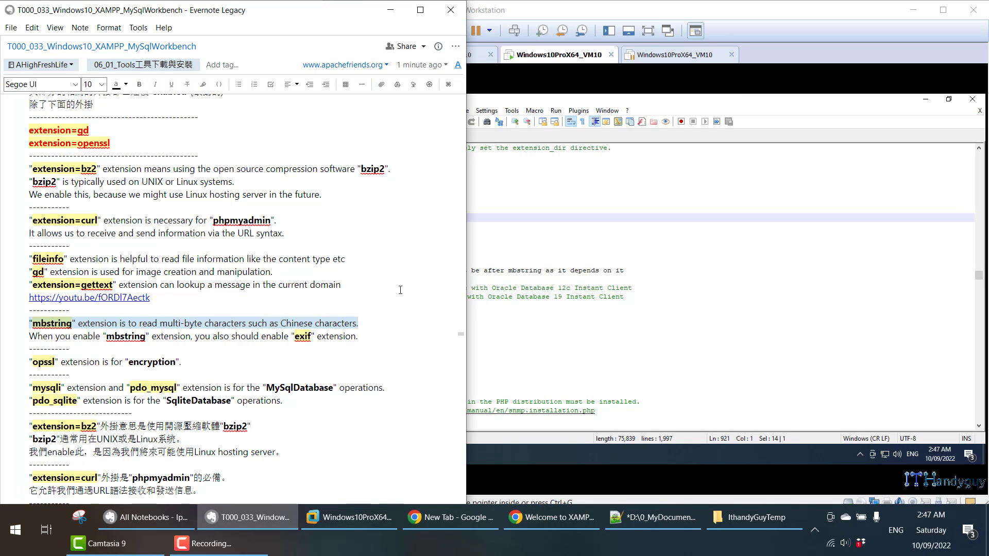
pyautogui.click(63, 336)
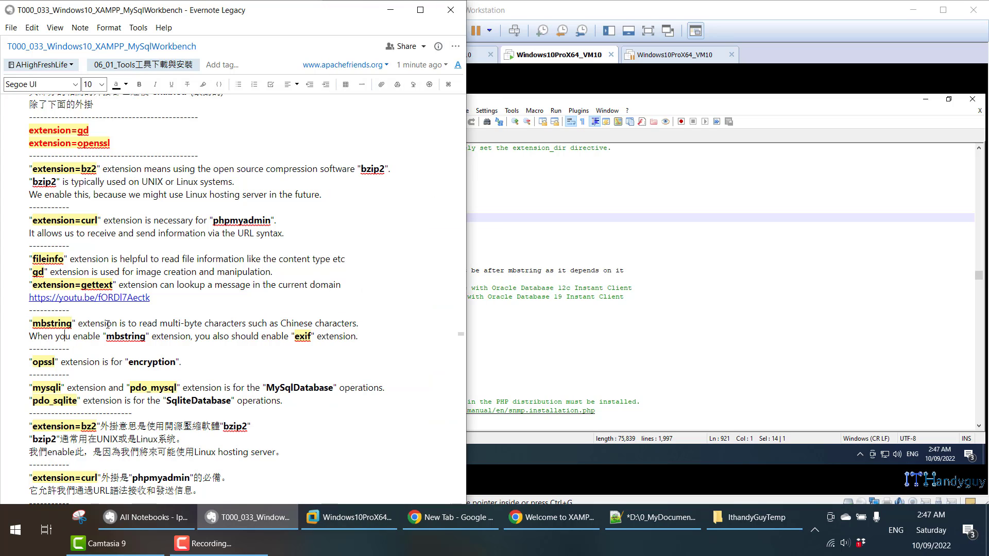
pyautogui.click(585, 292)
pyautogui.click(567, 269)
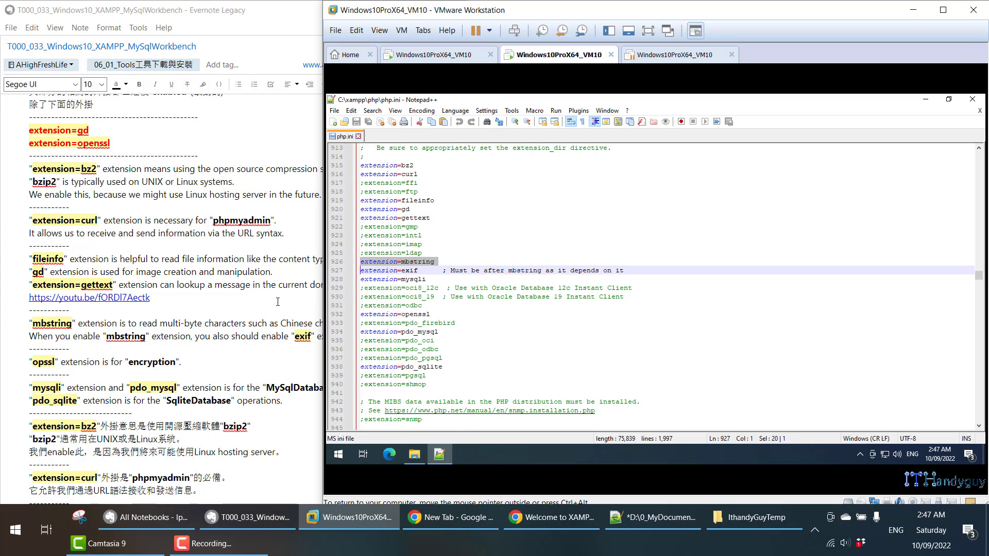
pyautogui.click(213, 317)
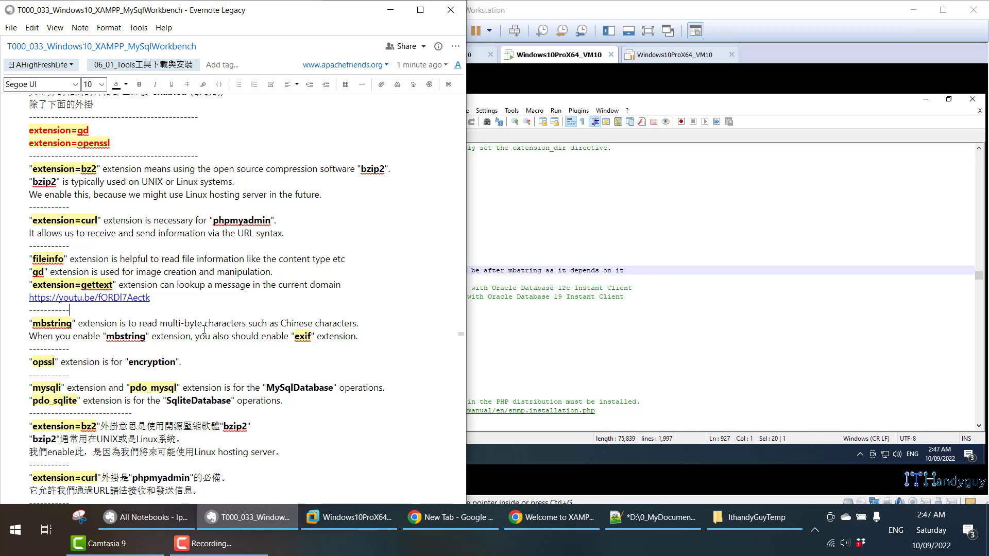
pyautogui.moveTo(160, 323); pyautogui.dragTo(205, 321)
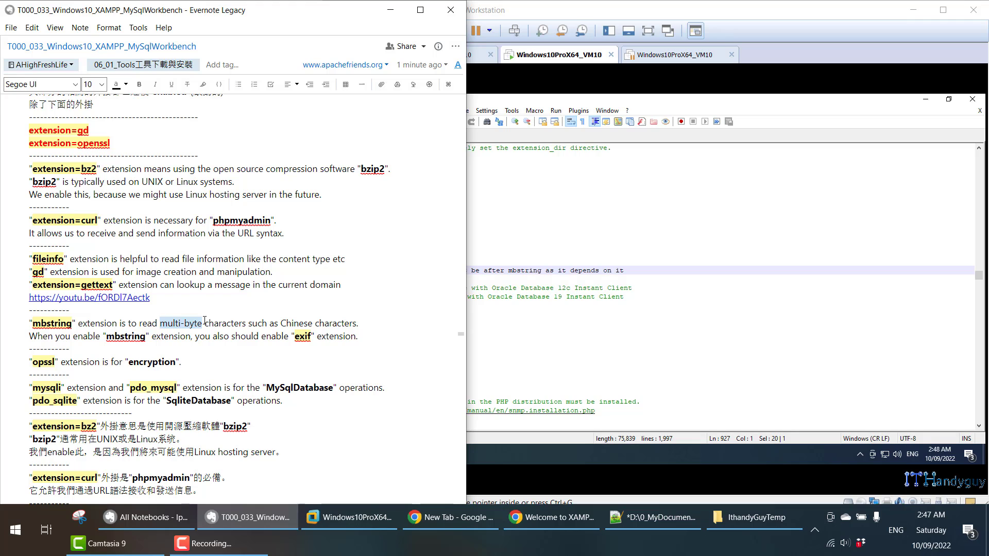
pyautogui.click(489, 275)
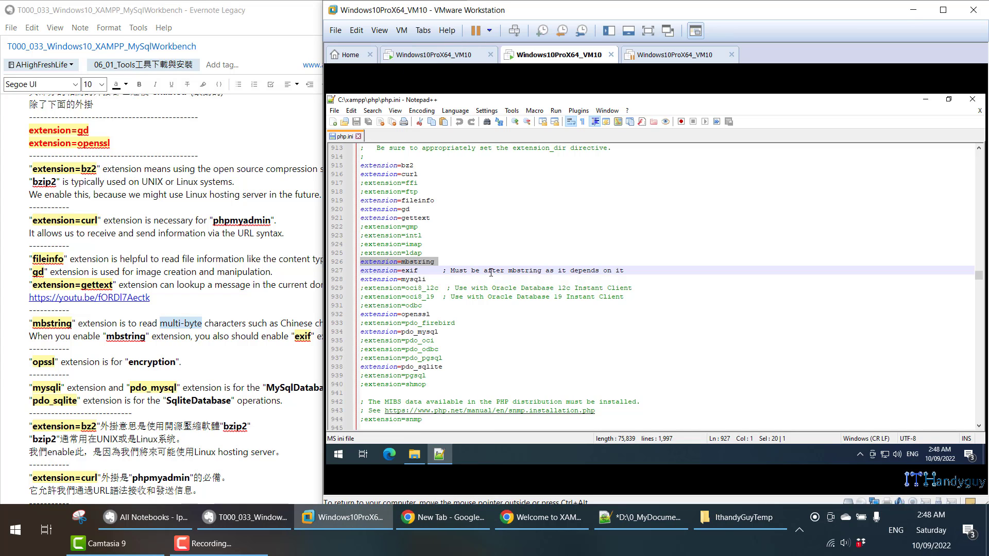
# - Select the mbstring and exif lines in php.ini, comparing against the note
pyautogui.doubleClick(431, 262)
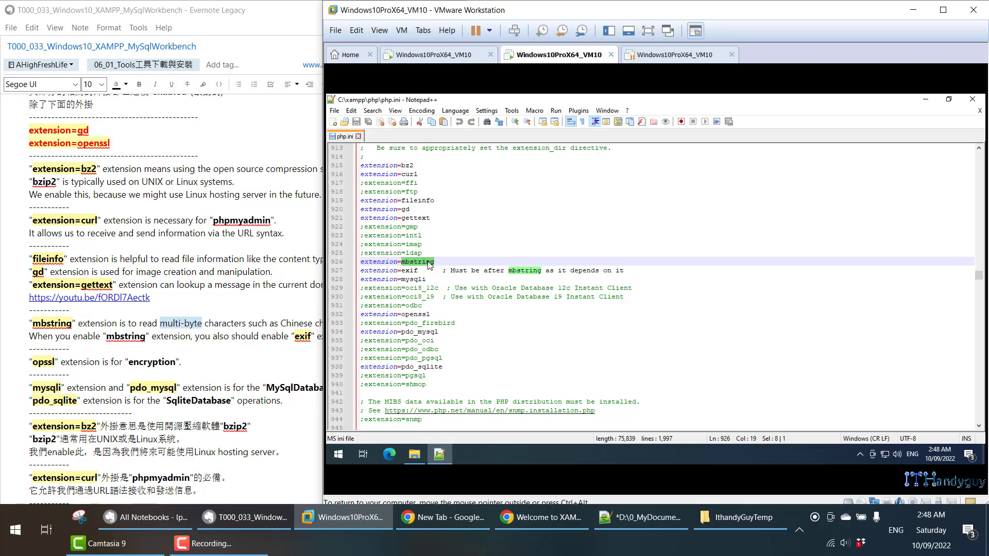
pyautogui.tripleClick(430, 262)
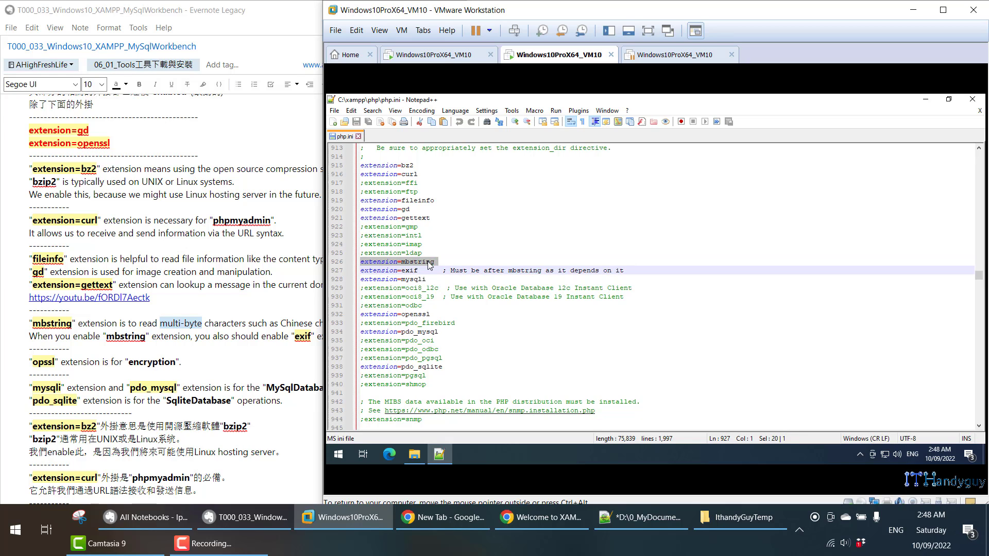
pyautogui.doubleClick(137, 281)
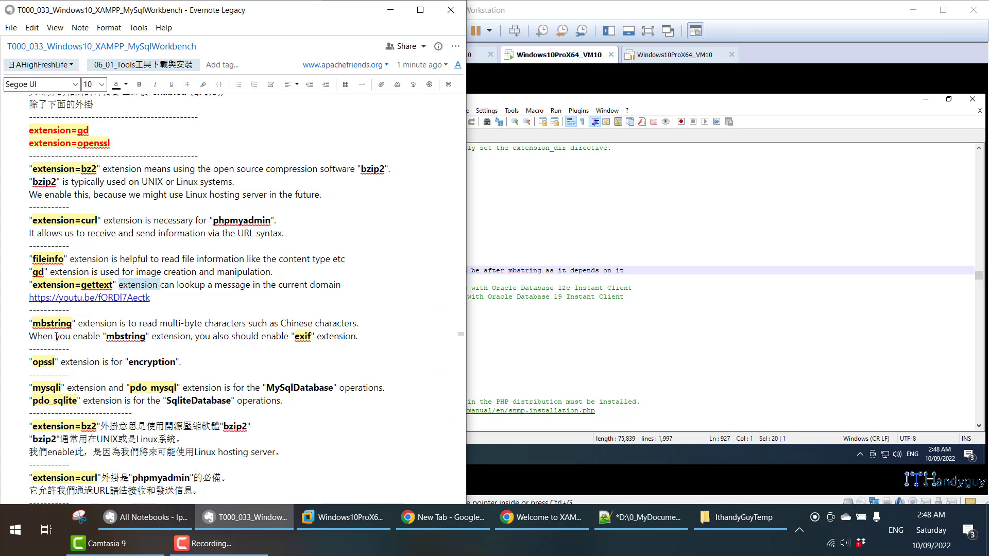
pyautogui.click(490, 312)
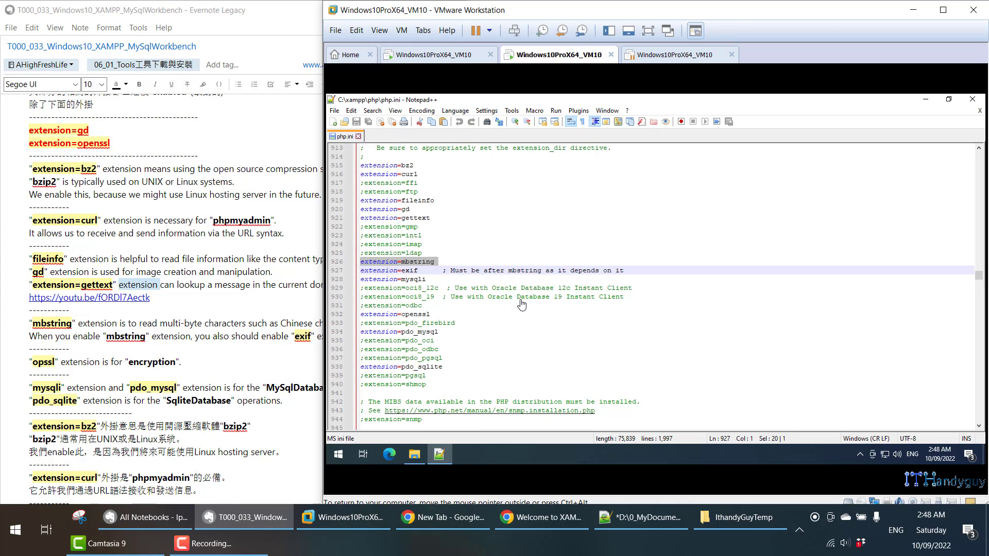
pyautogui.doubleClick(419, 262)
pyautogui.doubleClick(412, 270)
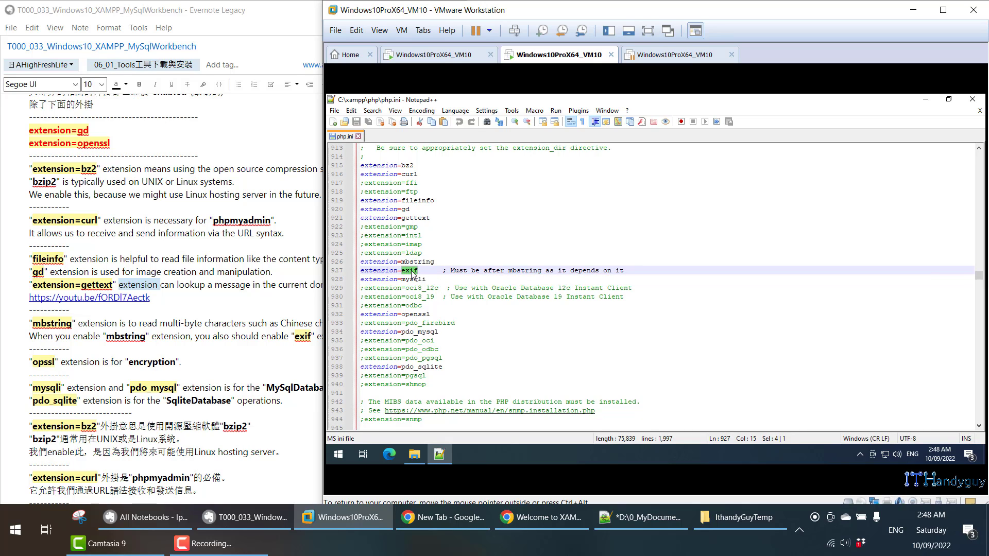
pyautogui.doubleClick(410, 261)
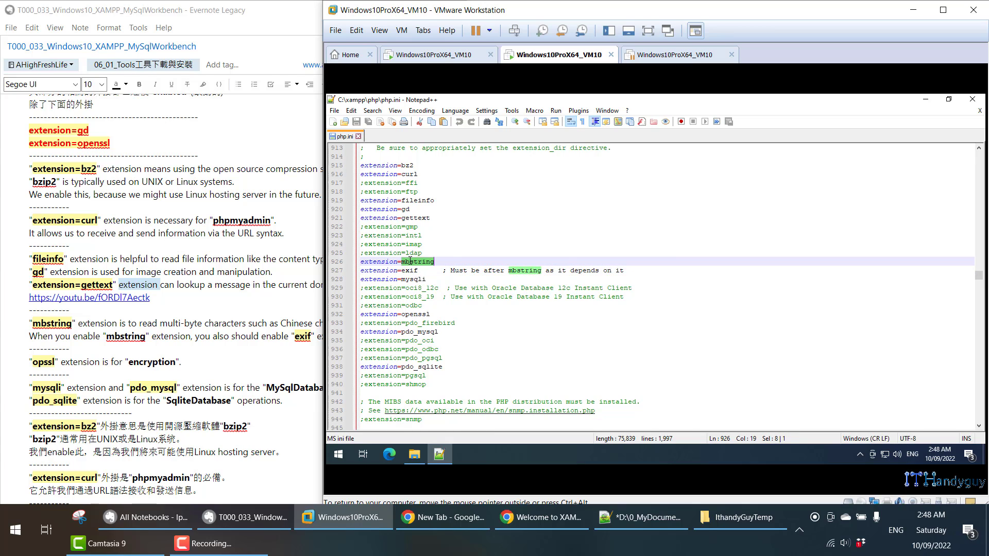
pyautogui.doubleClick(412, 271)
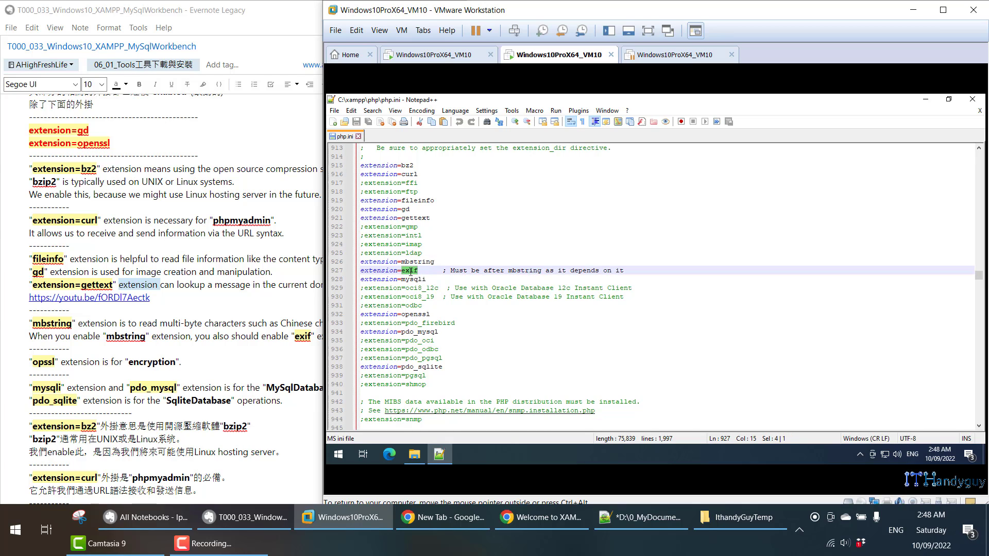
# - Select the mysqli, pdo_mysql, pdo_sqlite and openssl lines, then check the note's openssl entry
pyautogui.tripleClick(410, 280)
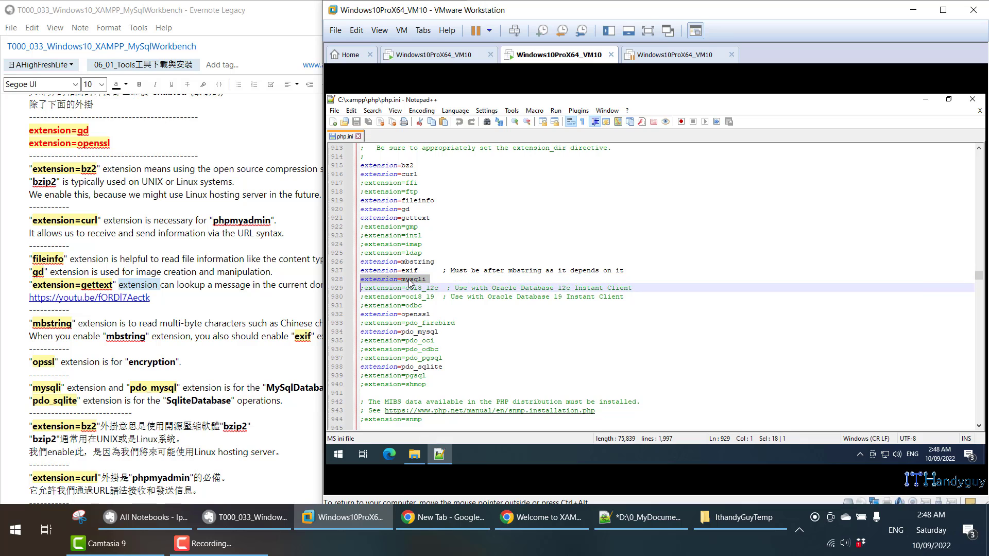
pyautogui.tripleClick(421, 332)
pyautogui.tripleClick(433, 366)
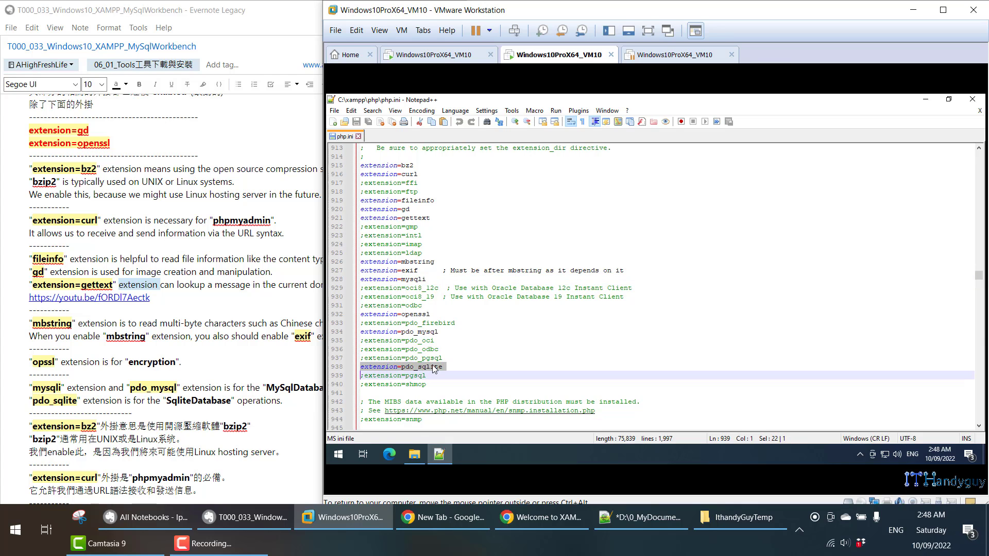
pyautogui.click(434, 366)
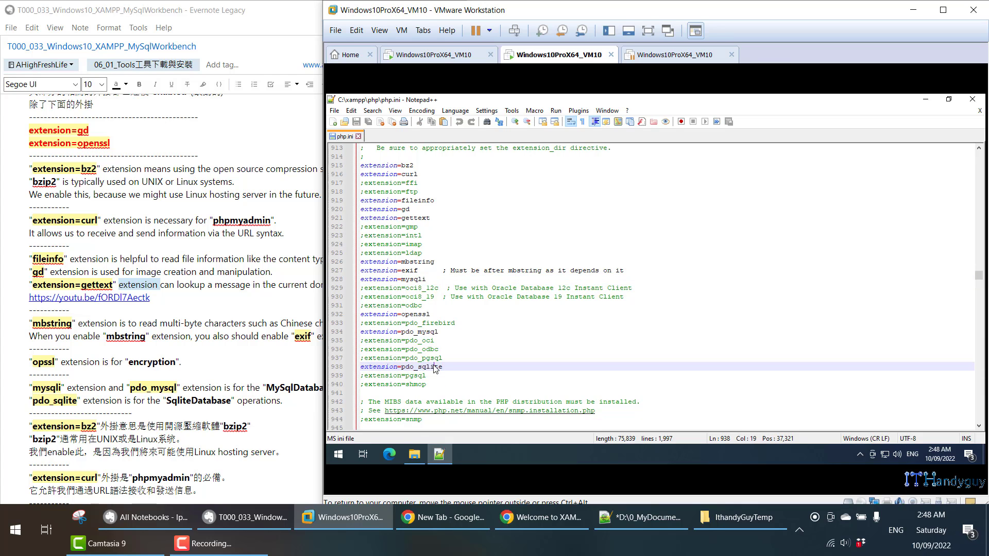
pyautogui.tripleClick(421, 332)
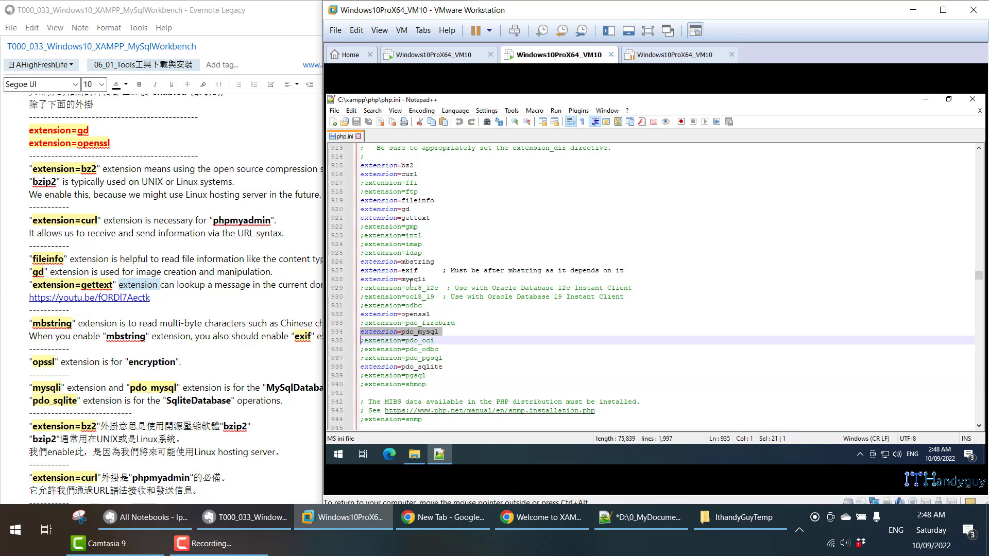
pyautogui.tripleClick(410, 280)
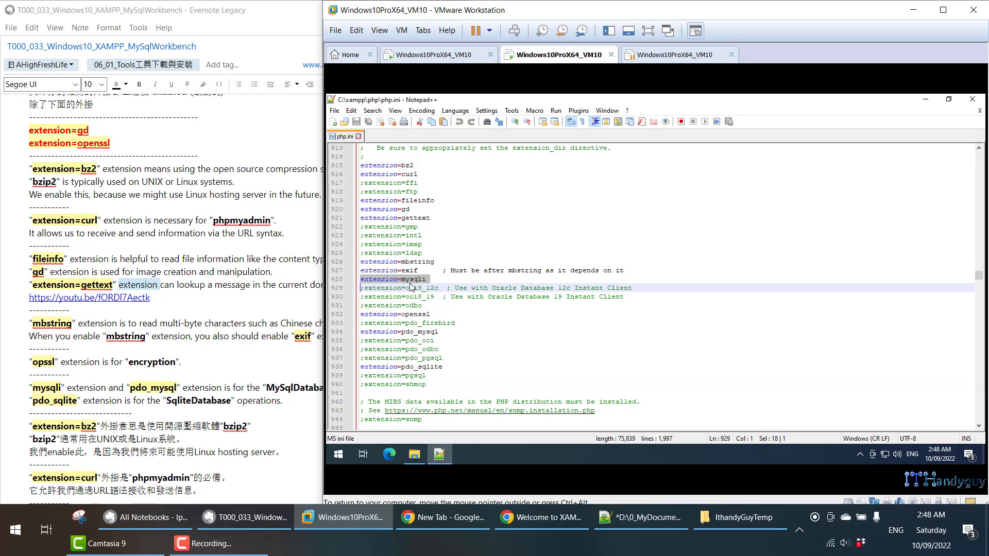
pyautogui.tripleClick(408, 315)
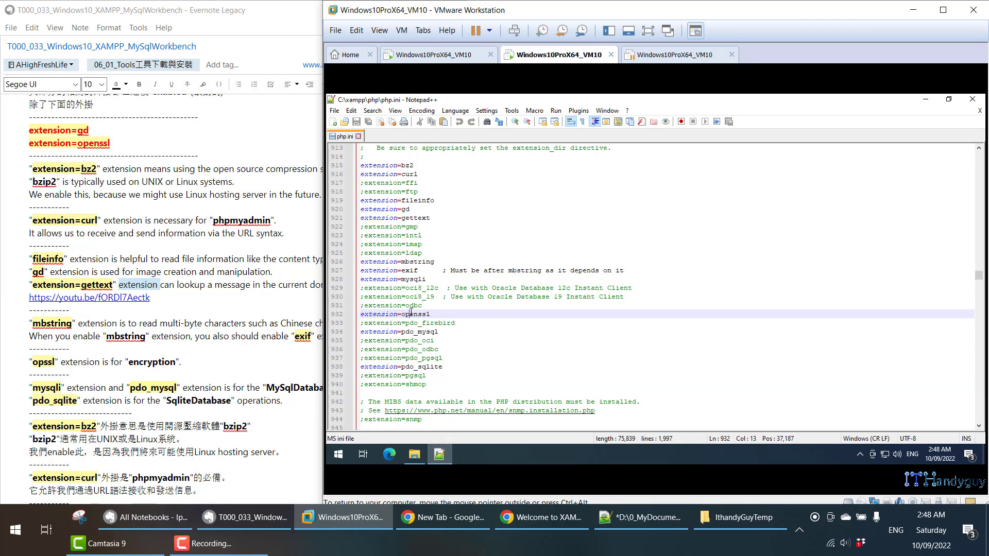
pyautogui.click(111, 369)
pyautogui.click(151, 363)
# - Scroll the note to the 'Restart Apache / MySql service' section and return focus to the VM
pyautogui.doubleClick(151, 363)
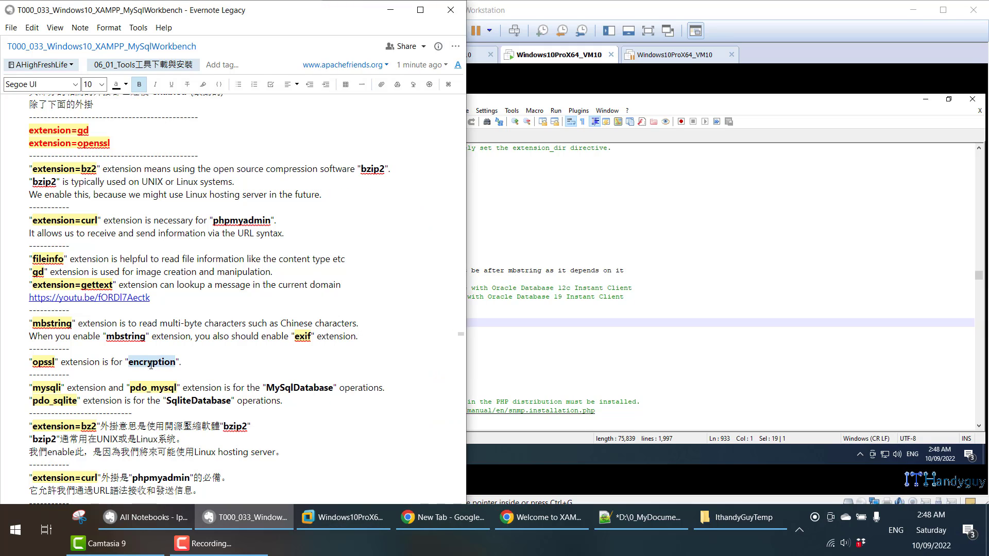
pyautogui.moveTo(292, 407); pyautogui.dragTo(157, 374)
pyautogui.scroll(-10, 156, 366)
pyautogui.scroll(-15, 156, 366)
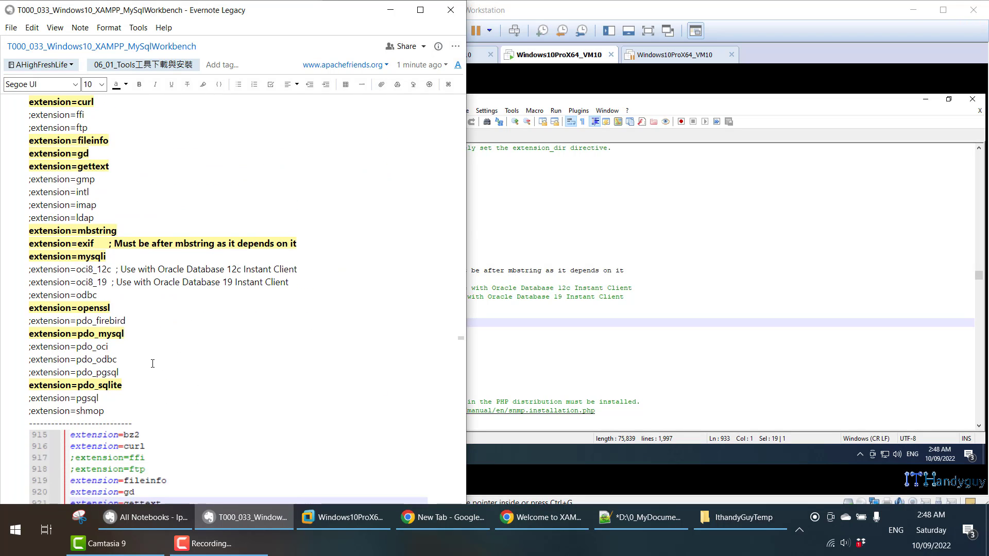
pyautogui.scroll(3, 233, 340)
pyautogui.click(526, 304)
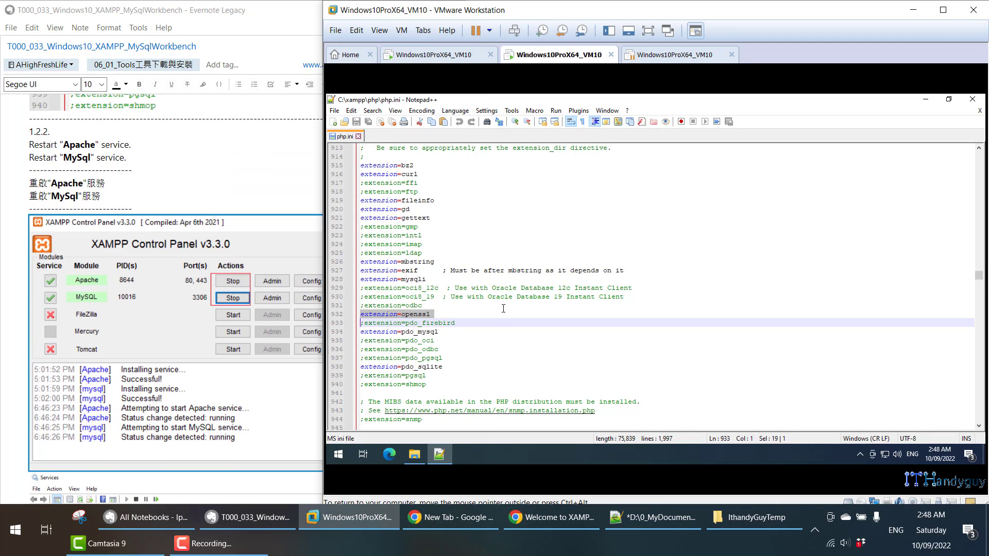
pyautogui.click(196, 188)
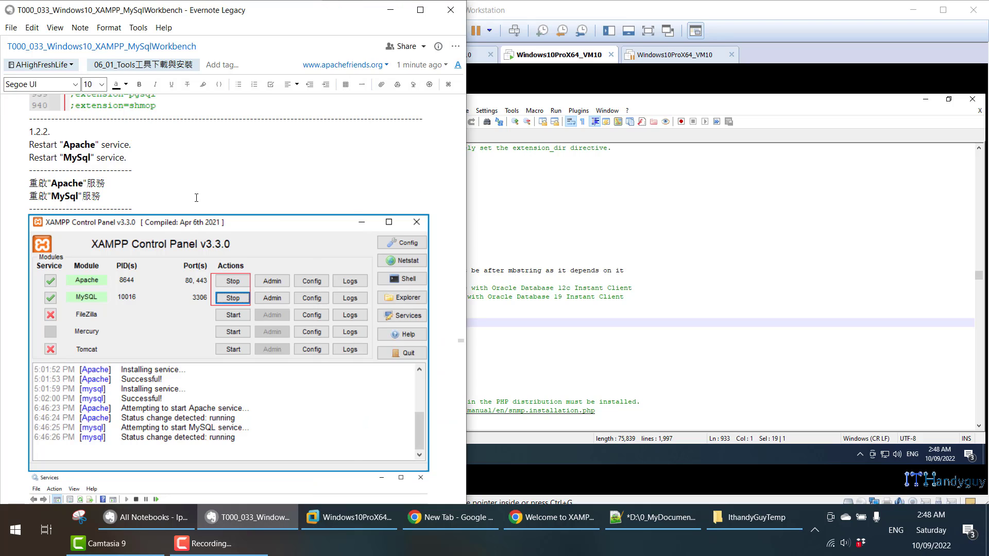
pyautogui.scroll(-3, 234, 214)
pyautogui.click(598, 237)
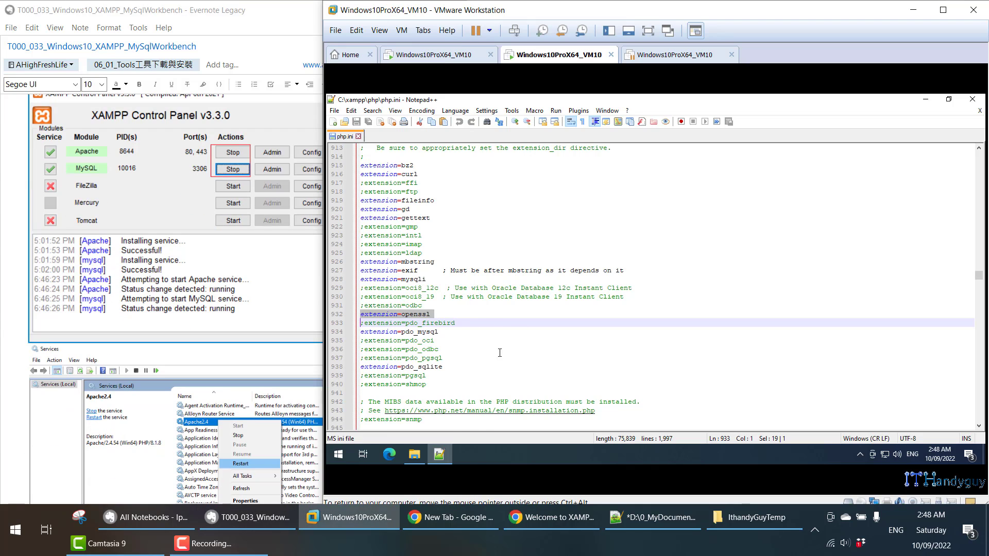
pyautogui.scroll(1, 146, 186)
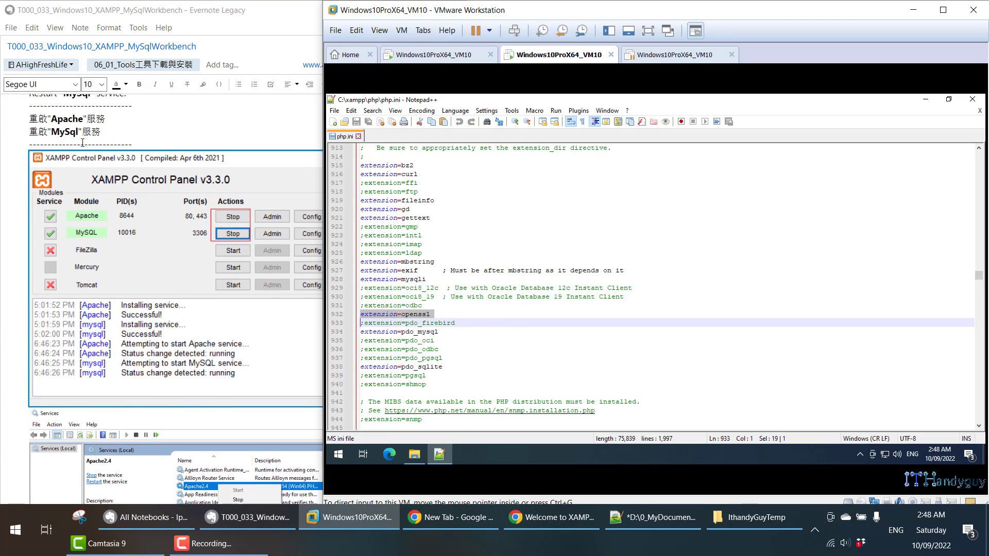
pyautogui.click(572, 402)
# - Launch XAMPP Control Panel as administrator, approving the UAC prompt
pyautogui.press('super')
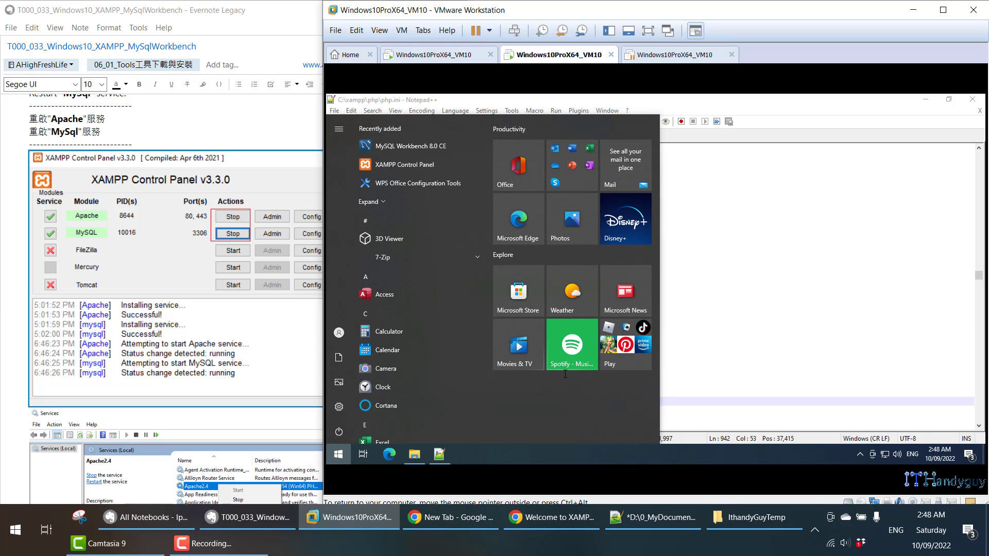
pyautogui.rightClick(409, 169)
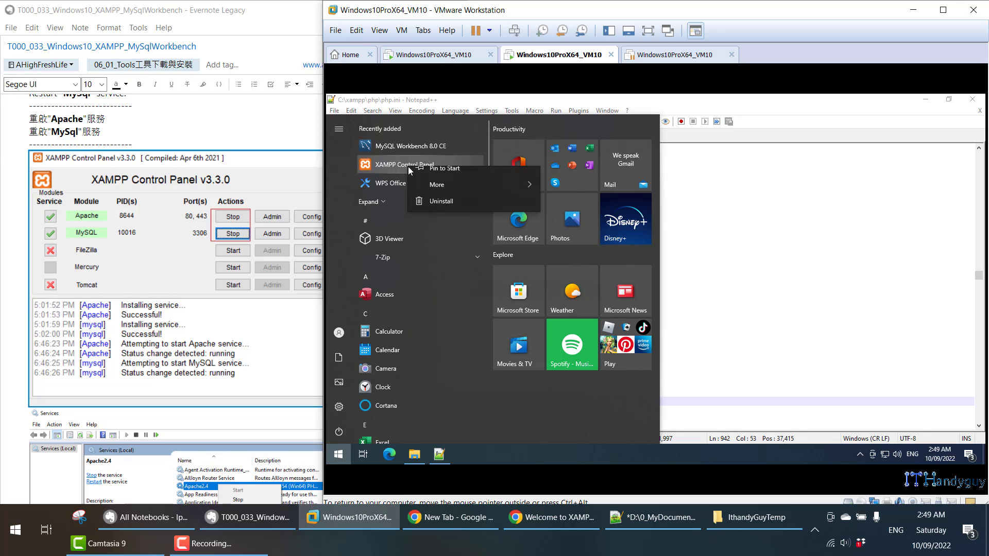
pyautogui.moveTo(520, 194)
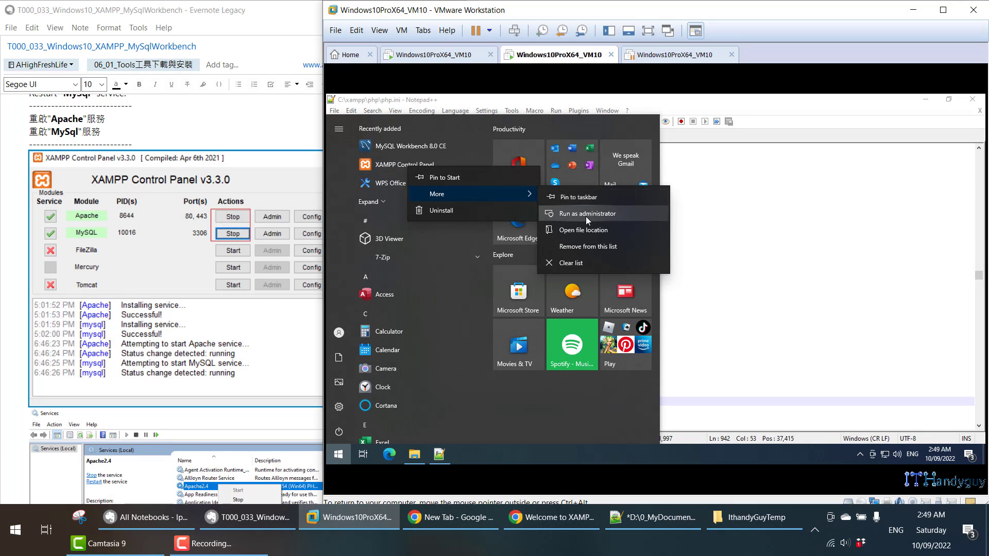
pyautogui.click(587, 214)
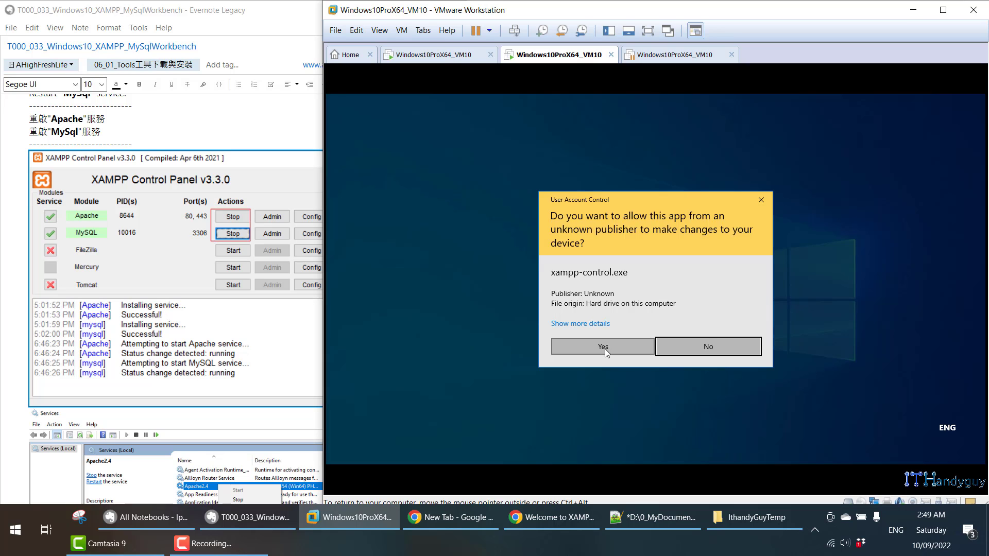
pyautogui.click(602, 348)
pyautogui.write('serst be installed.')
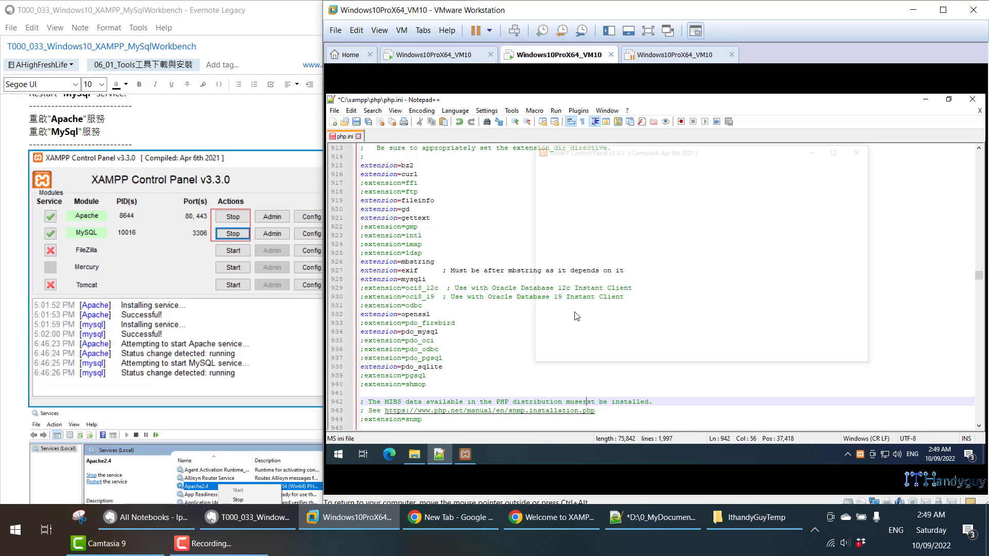
pyautogui.hotkey('ctrl', 'z')
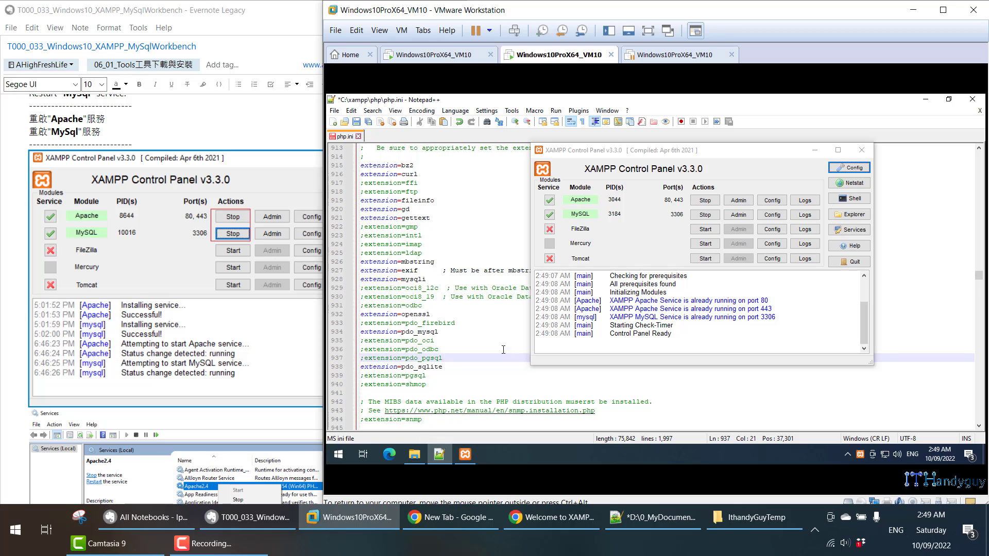
pyautogui.click(488, 345)
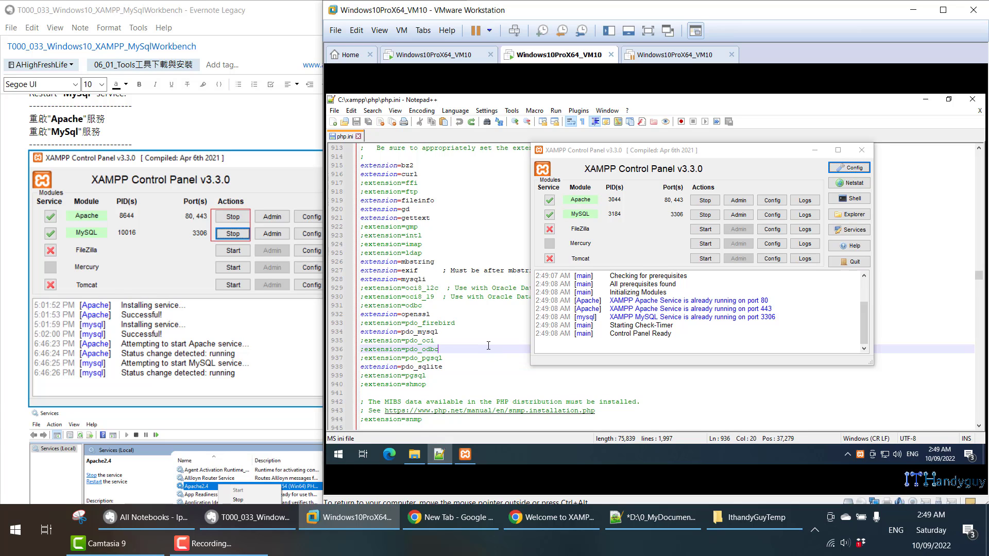
# - Snap XAMPP Control Panel to the right half and search Start for 'ser'
pyautogui.click(747, 163)
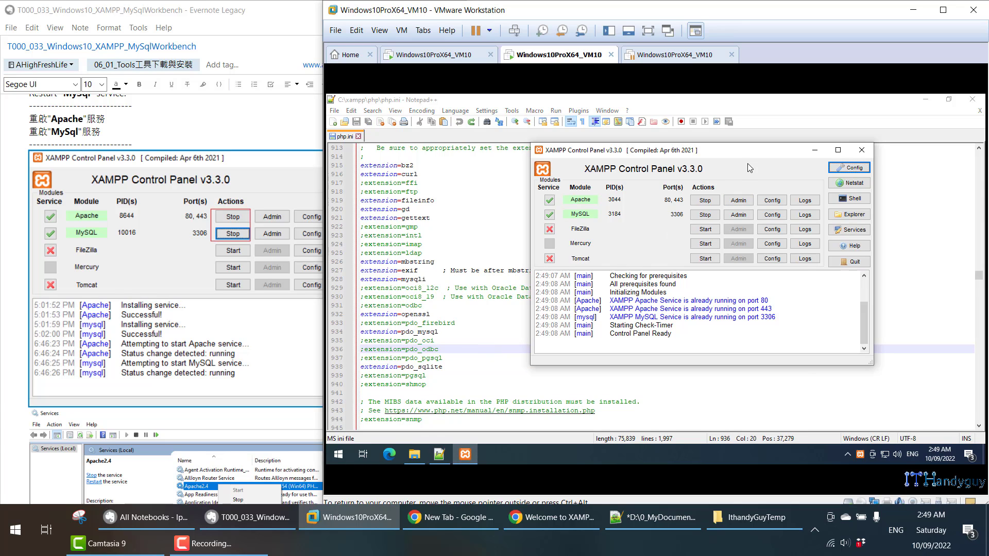
pyautogui.press('super+Right')
pyautogui.click(857, 113)
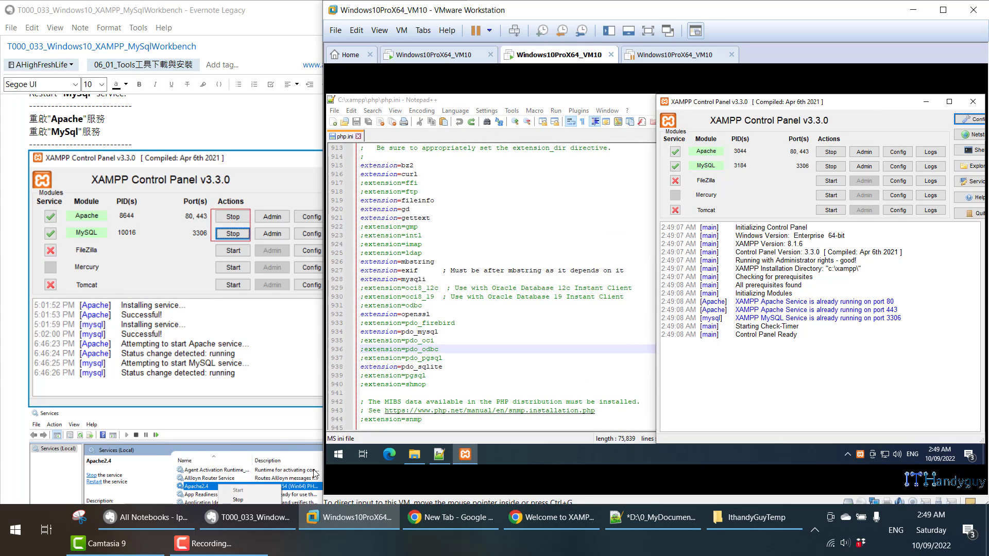
pyautogui.click(338, 454)
pyautogui.write('ser')
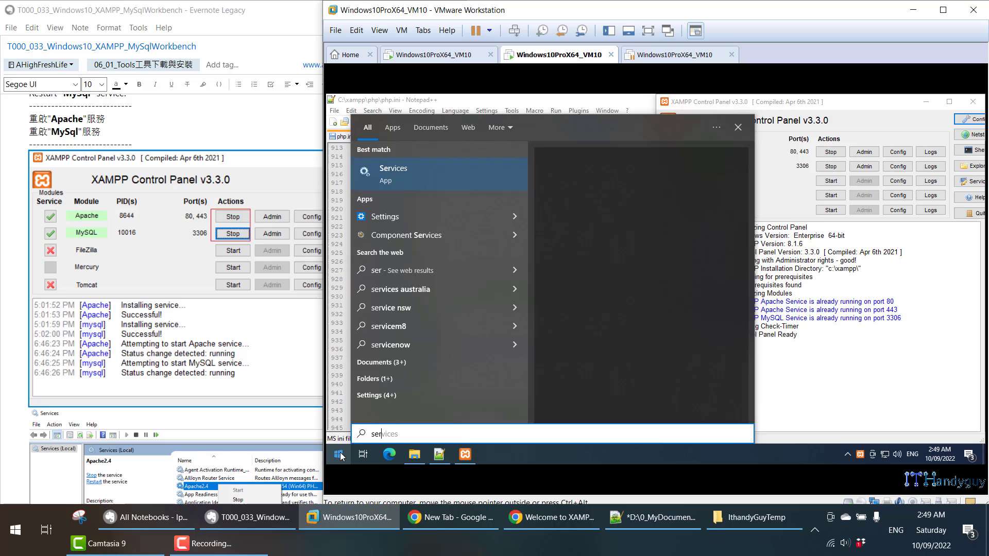
pyautogui.click(340, 456)
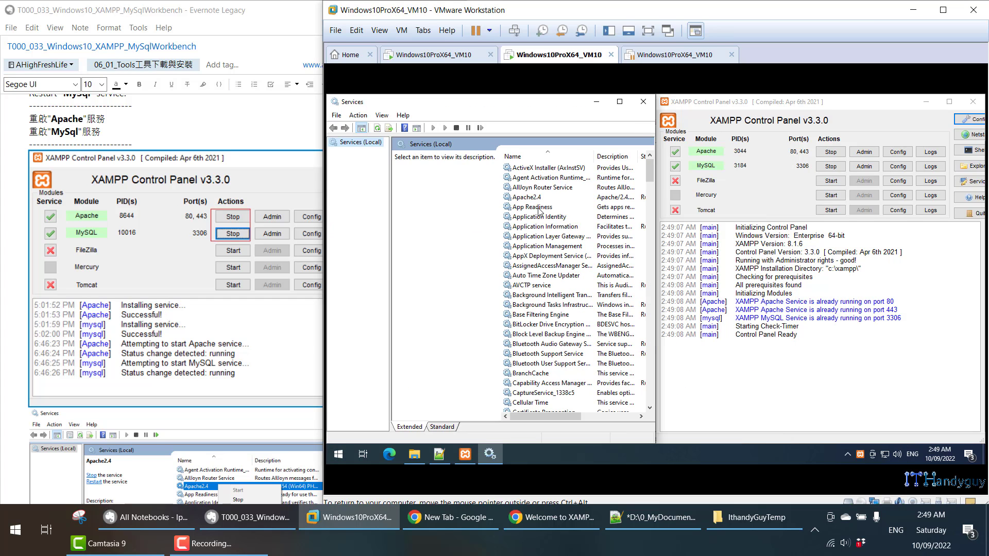
# - Widen the Services window and restart the Apache2.4 service
pyautogui.click(536, 198)
pyautogui.rightClick(539, 199)
pyautogui.click(541, 196)
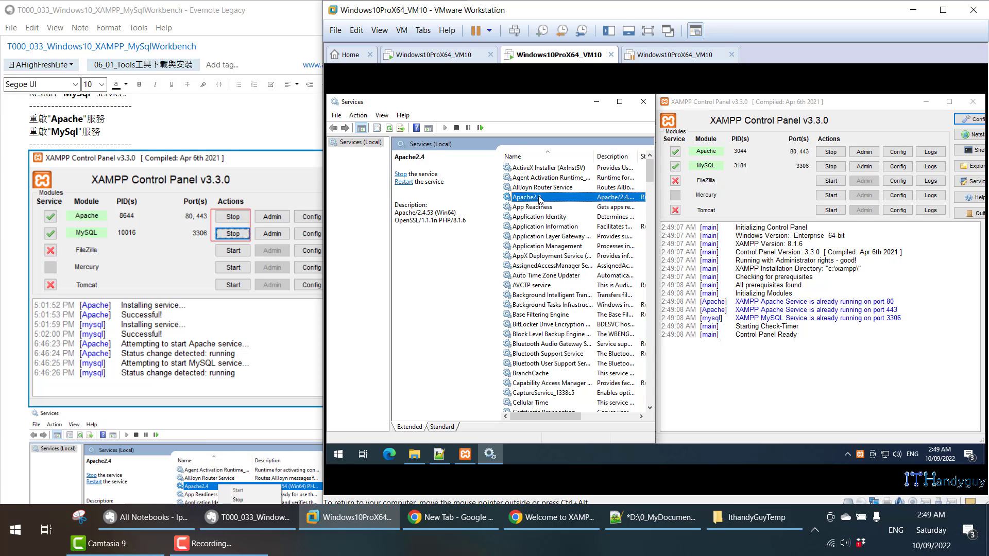
pyautogui.moveTo(657, 194)
pyautogui.moveTo(657, 195); pyautogui.dragTo(717, 196)
pyautogui.rightClick(649, 200)
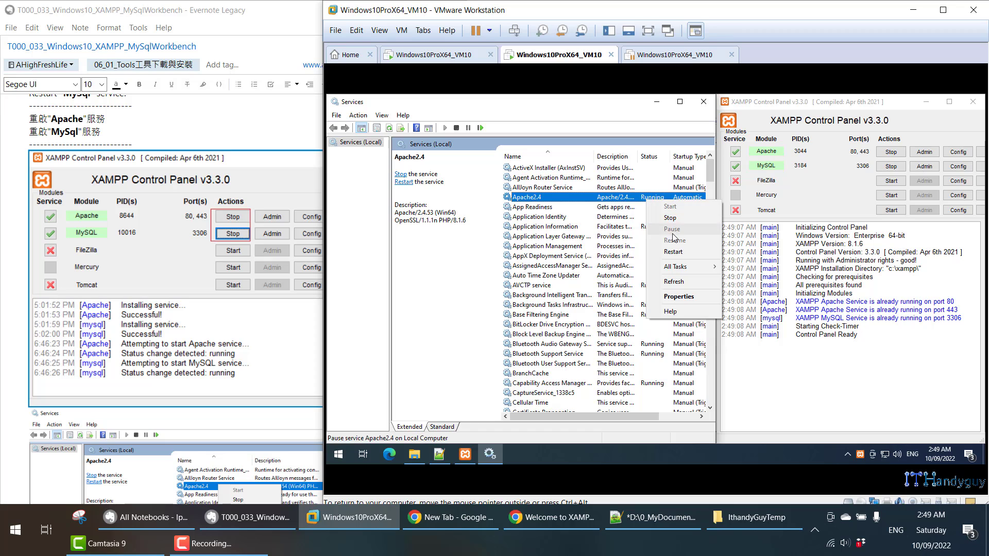
pyautogui.click(672, 252)
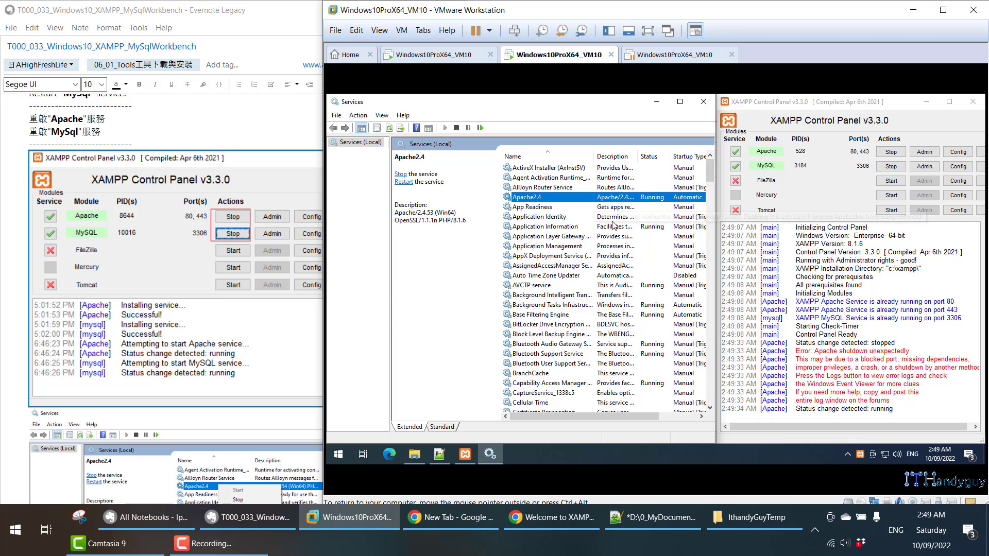
# - Restart the mysql service and confirm both show running in XAMPP Control Panel
pyautogui.scroll(-12, 623, 215)
pyautogui.scroll(-6, 613, 263)
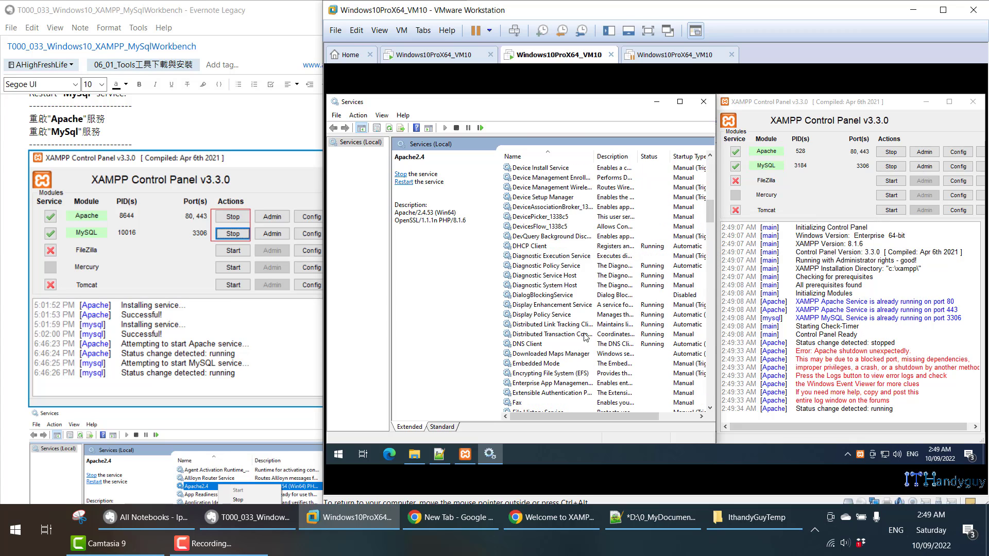
pyautogui.click(568, 365)
pyautogui.press('m')
pyautogui.press('m')
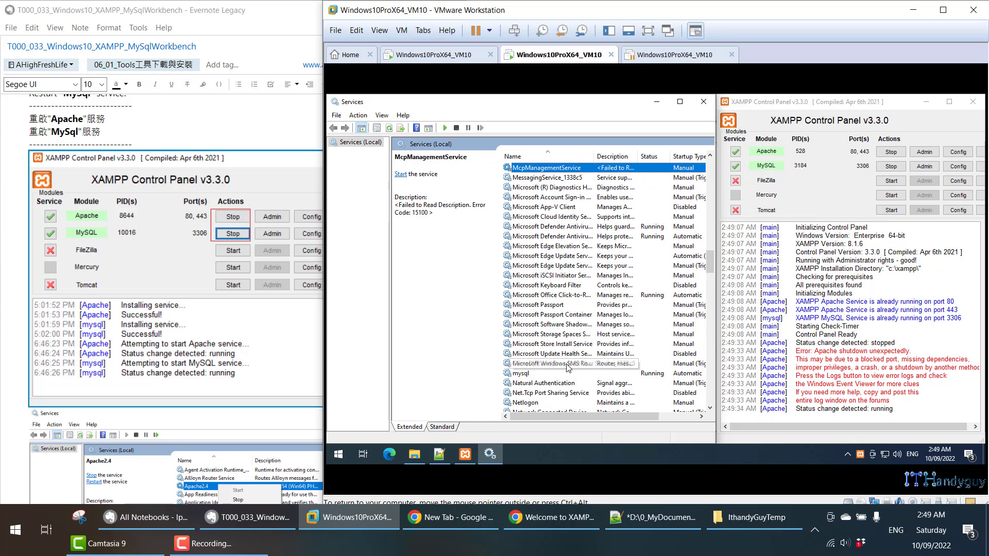
pyautogui.rightClick(558, 376)
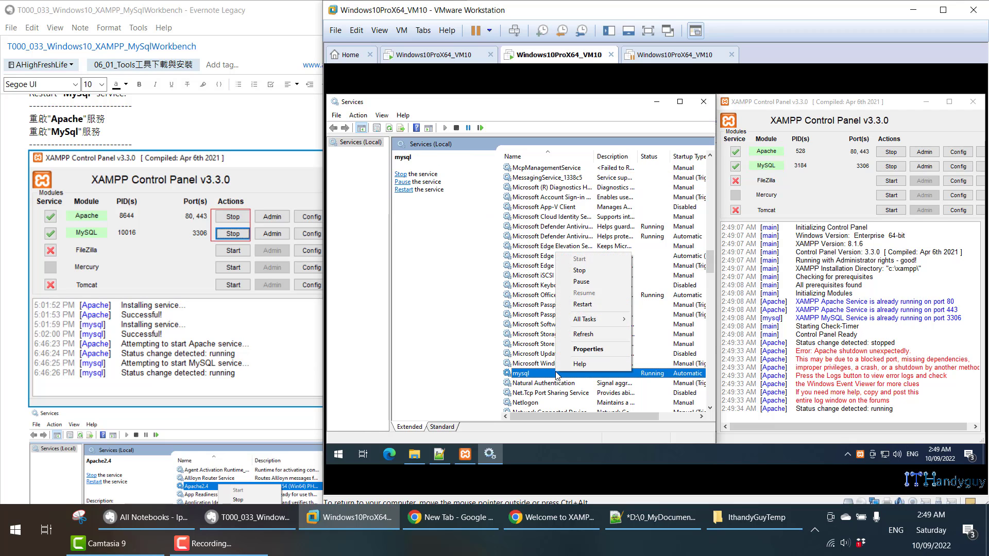
pyautogui.click(574, 300)
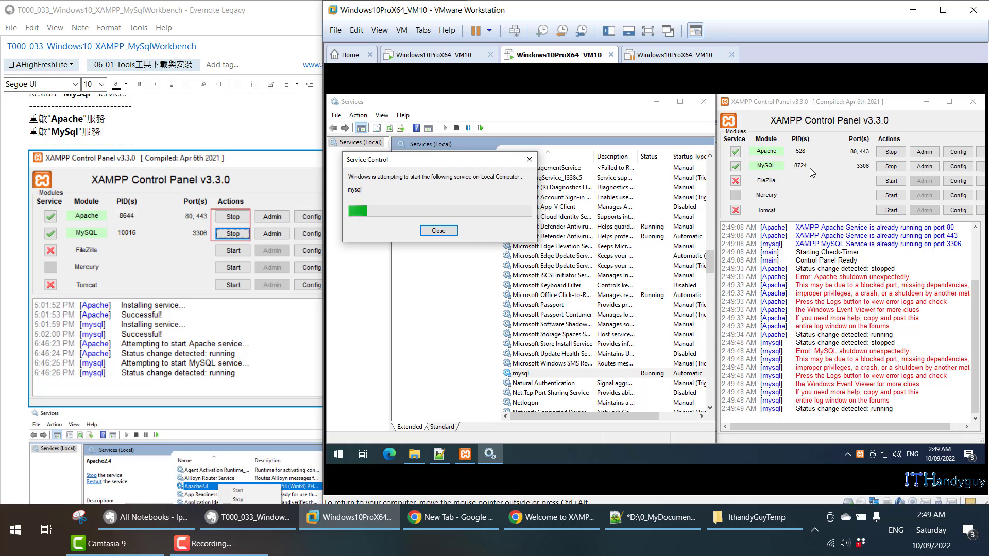
pyautogui.scroll(10, 625, 275)
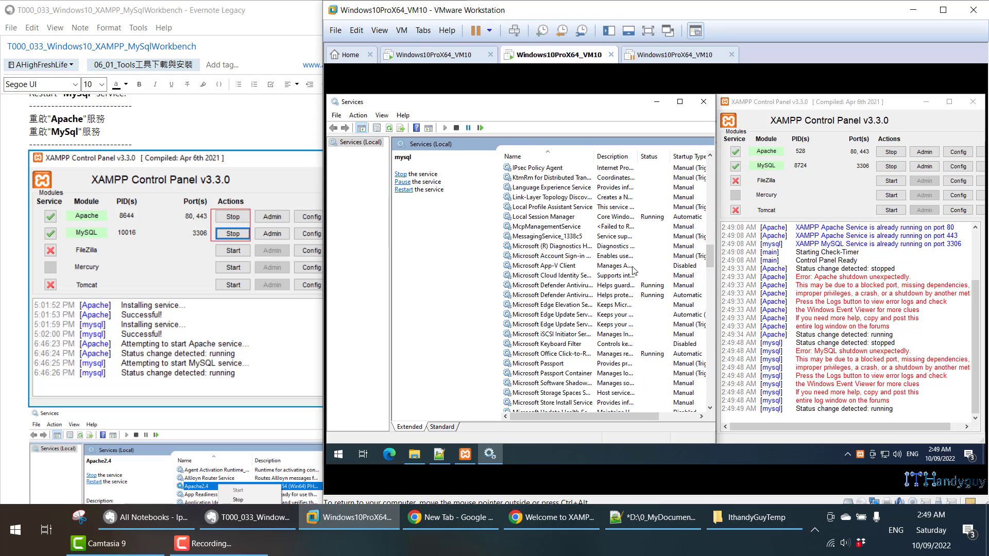
pyautogui.scroll(15, 590, 176)
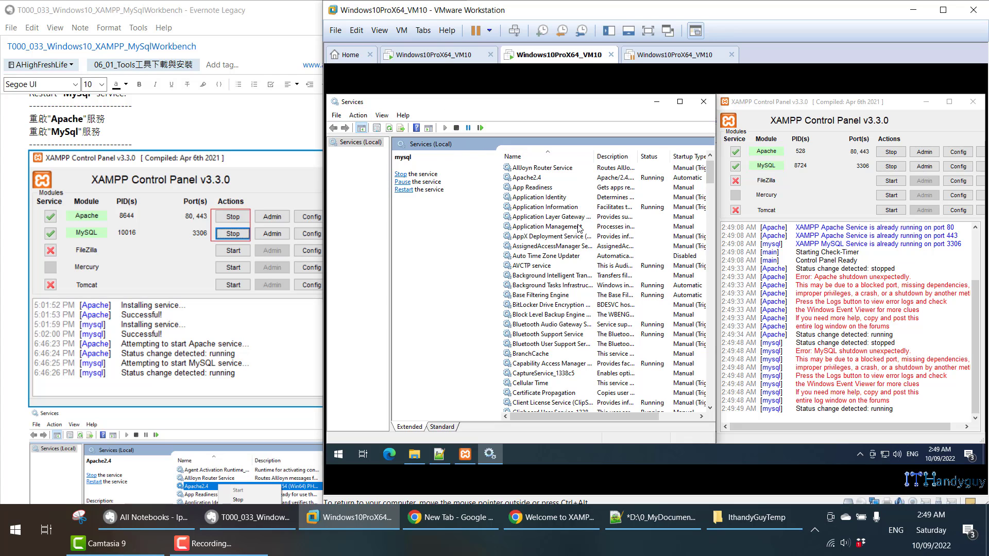
pyautogui.scroll(1, 586, 230)
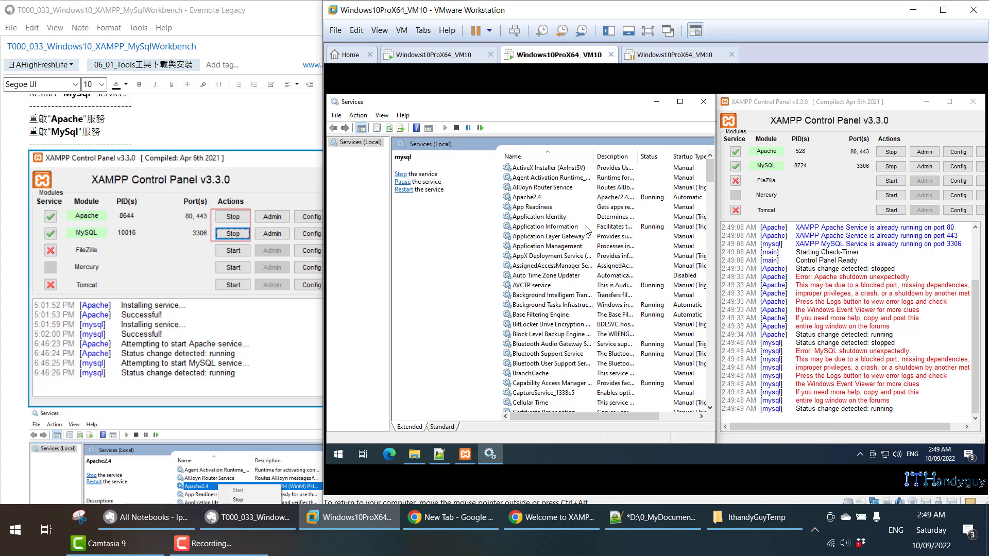
pyautogui.click(845, 103)
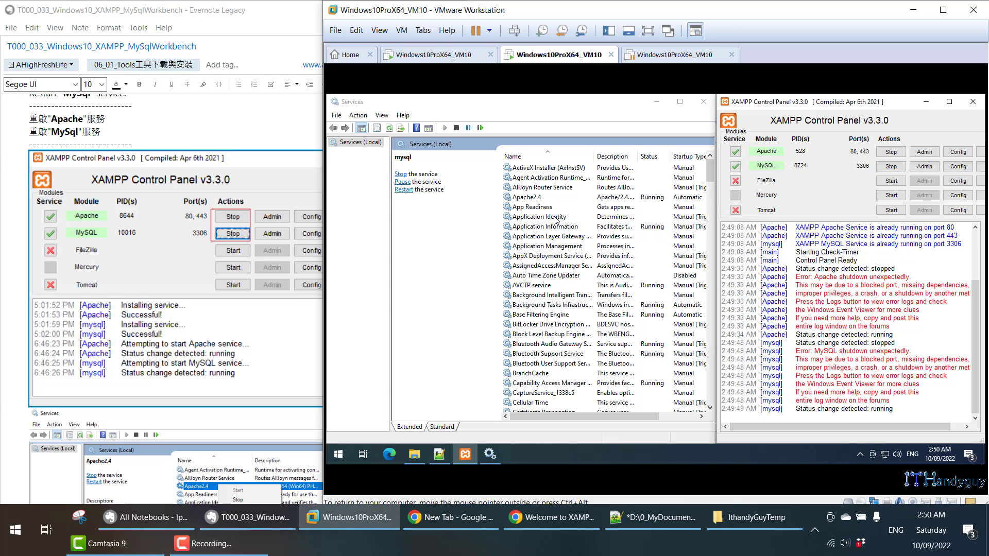
# - Select the Apache2.4 service, then scroll the Evernote note to section 1.1 and select its config-file text
pyautogui.click(530, 199)
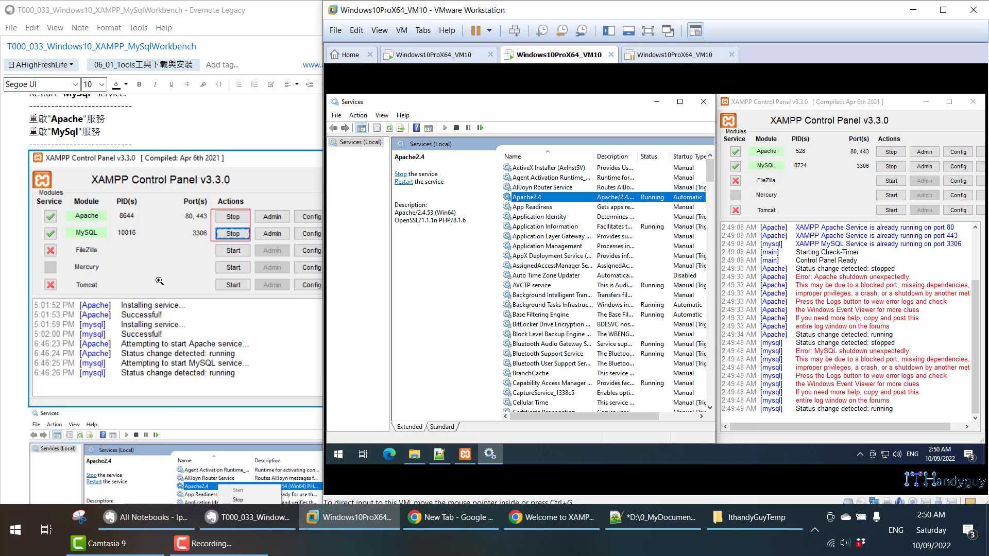
pyautogui.scroll(-9, 159, 280)
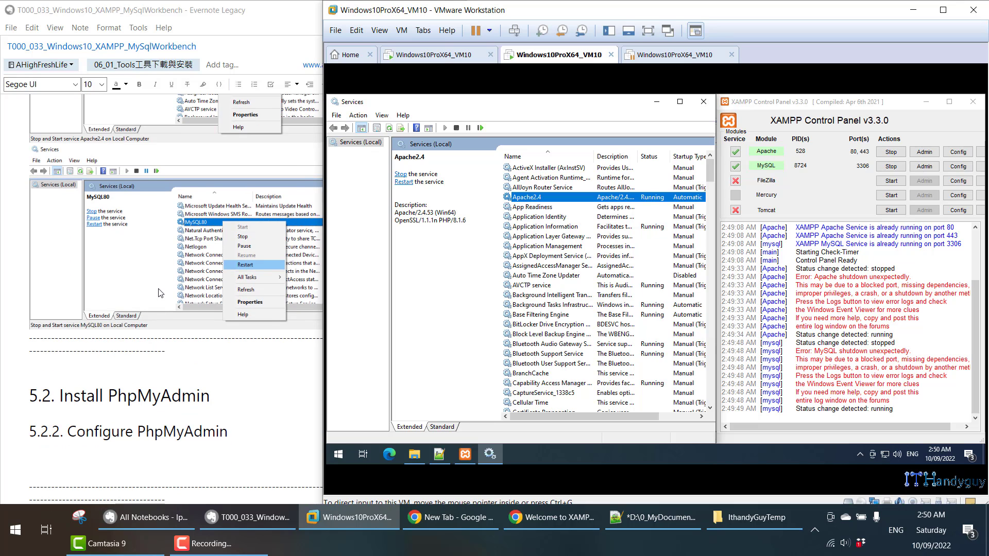
pyautogui.scroll(-5, 146, 351)
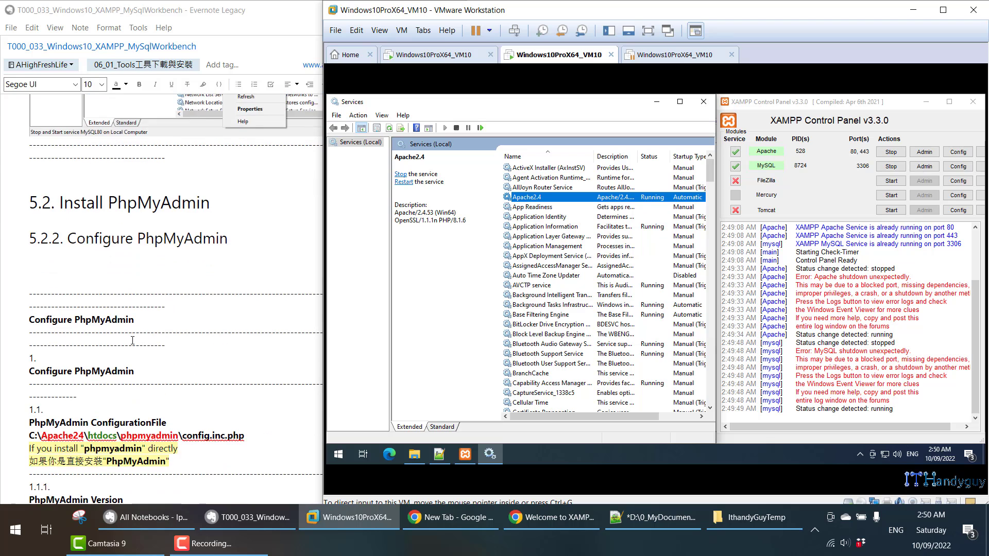
pyautogui.scroll(-4, 132, 338)
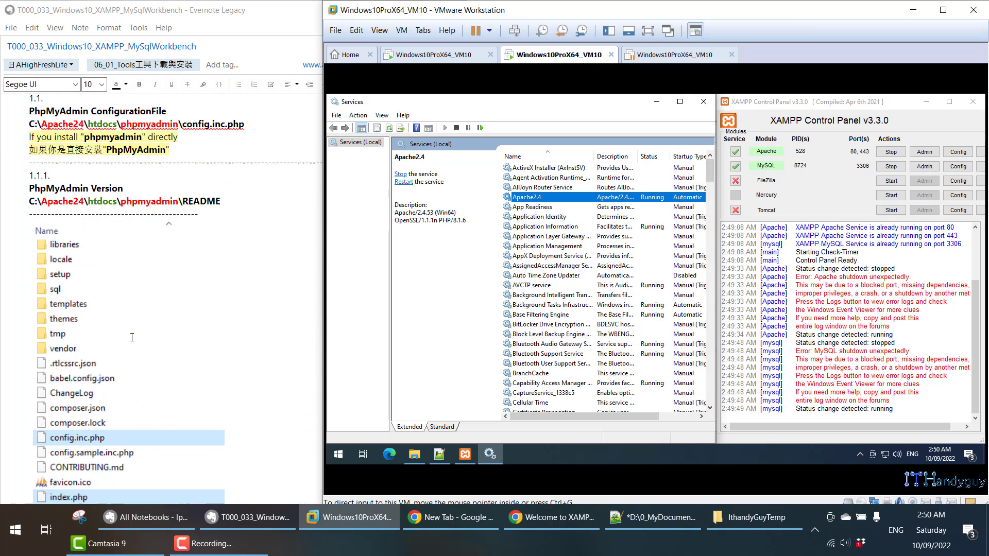
pyautogui.moveTo(30, 151); pyautogui.dragTo(203, 205)
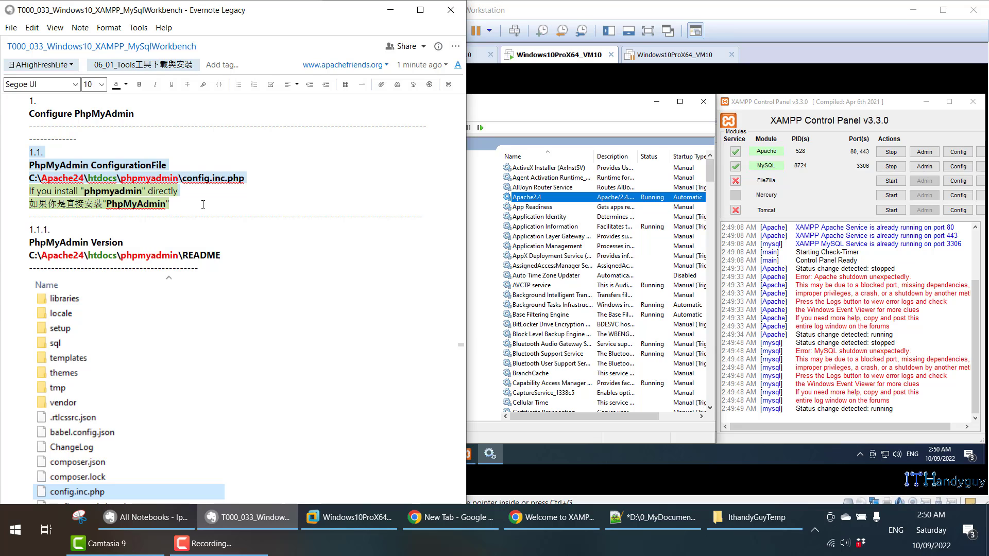
# - Scroll on to section 1.2 and click into the XAMPP install-path line
pyautogui.scroll(-20, 203, 205)
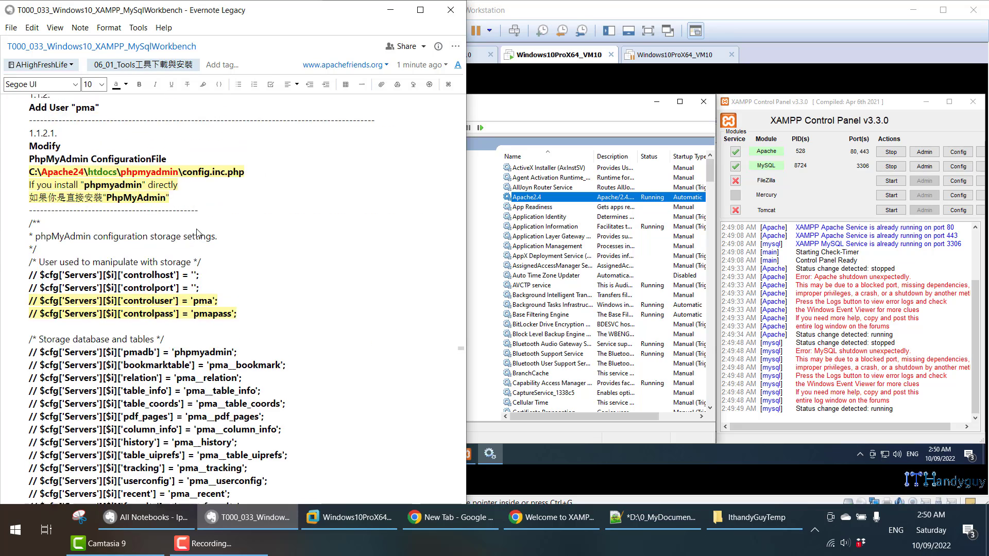
pyautogui.scroll(-15, 198, 225)
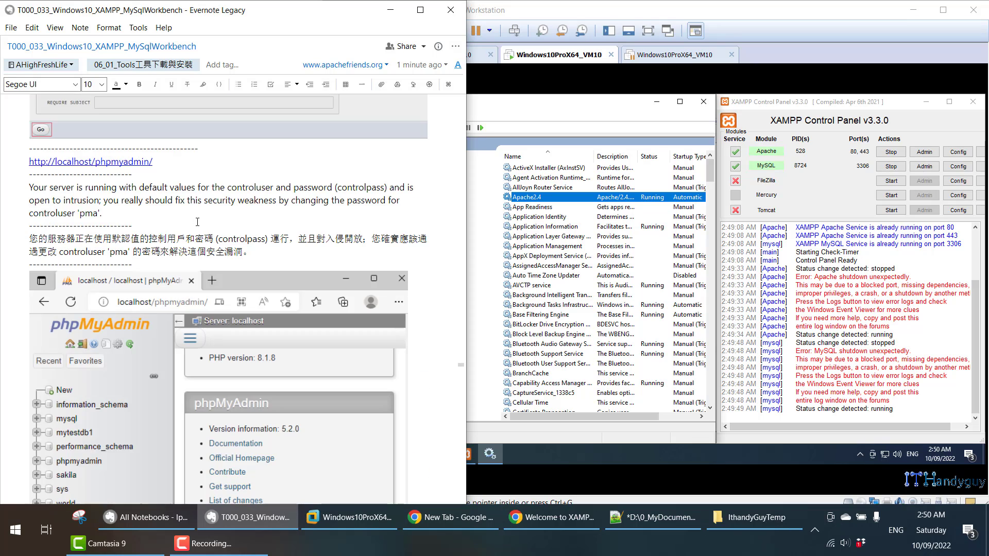
pyautogui.scroll(-20, 197, 223)
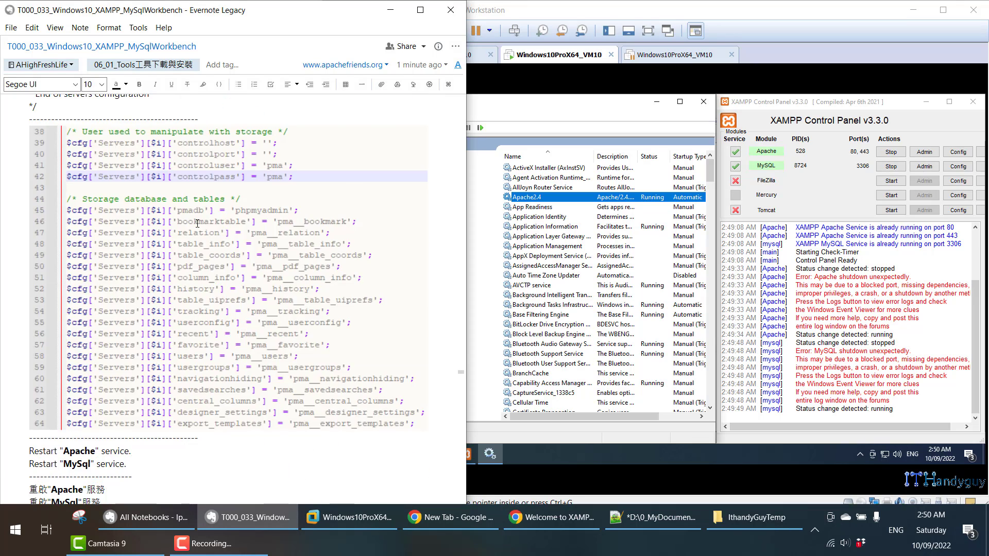
pyautogui.scroll(-15, 199, 228)
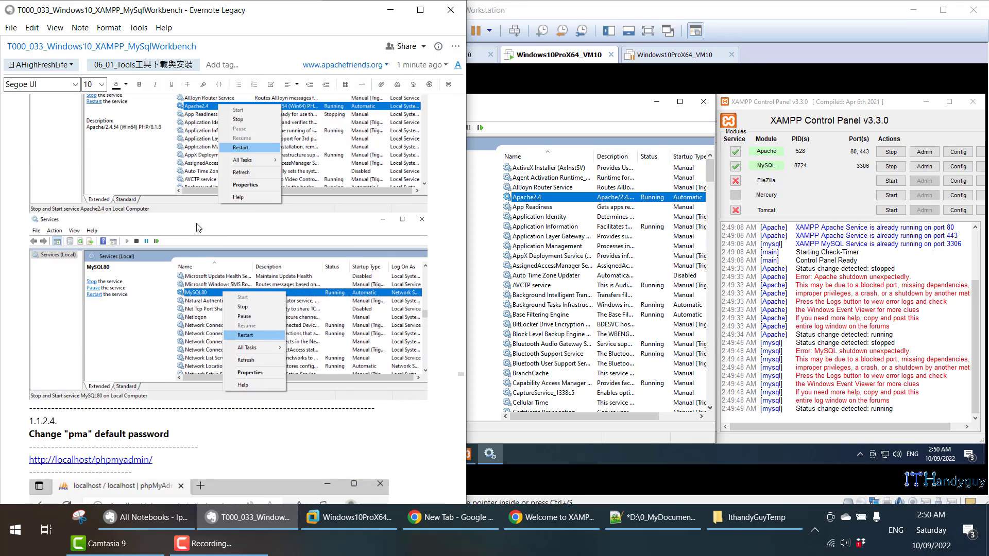
pyautogui.scroll(-10, 199, 228)
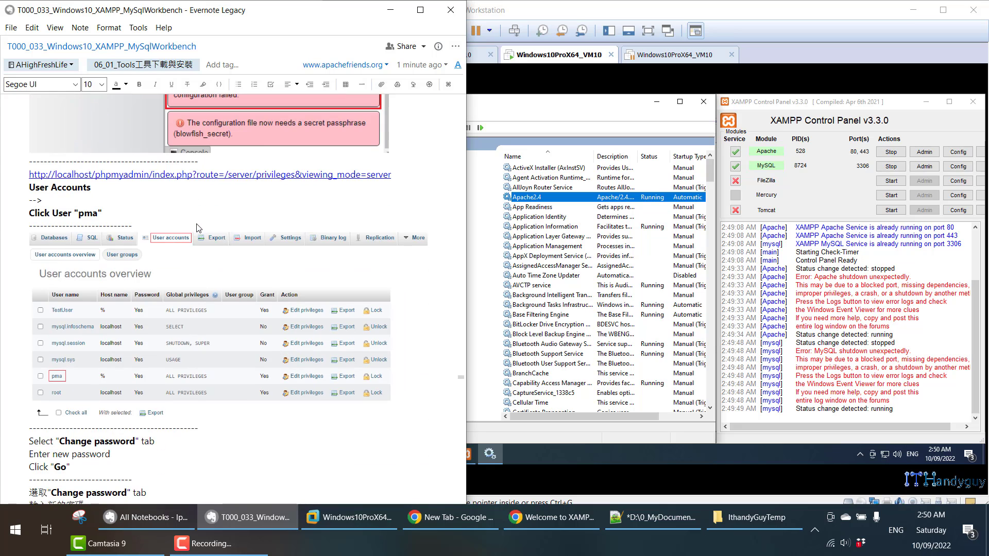
pyautogui.scroll(-5, 198, 228)
pyautogui.scroll(-5, 197, 224)
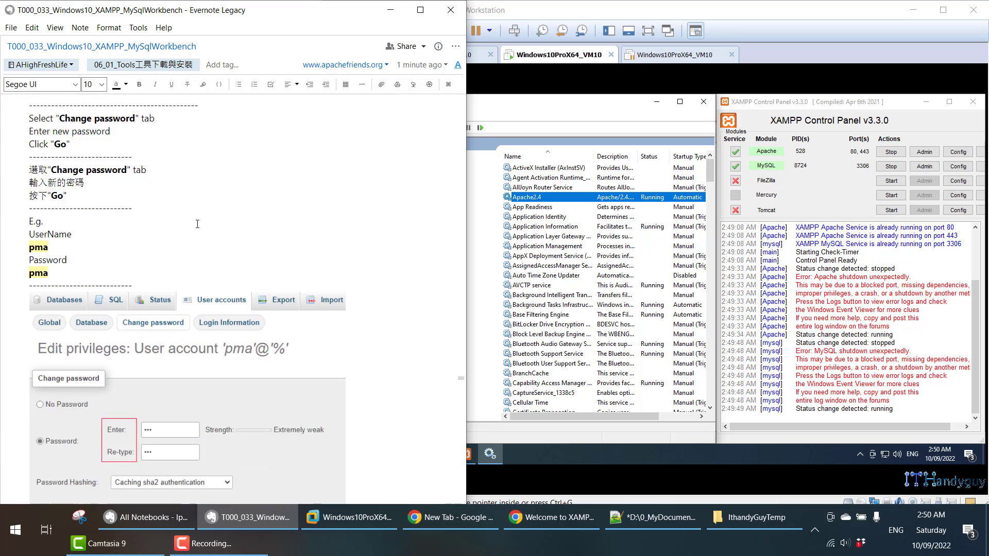
pyautogui.scroll(-15, 198, 224)
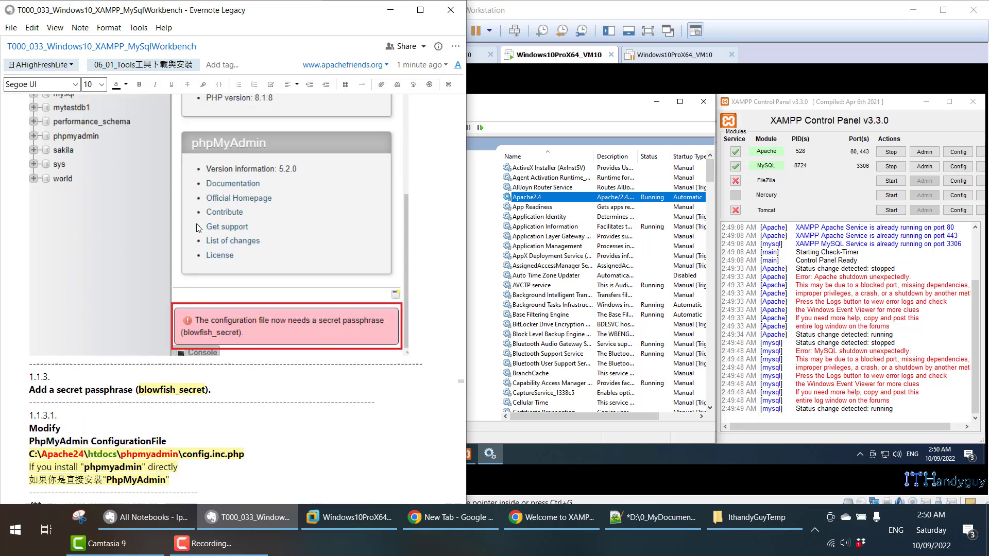
pyautogui.scroll(-15, 177, 216)
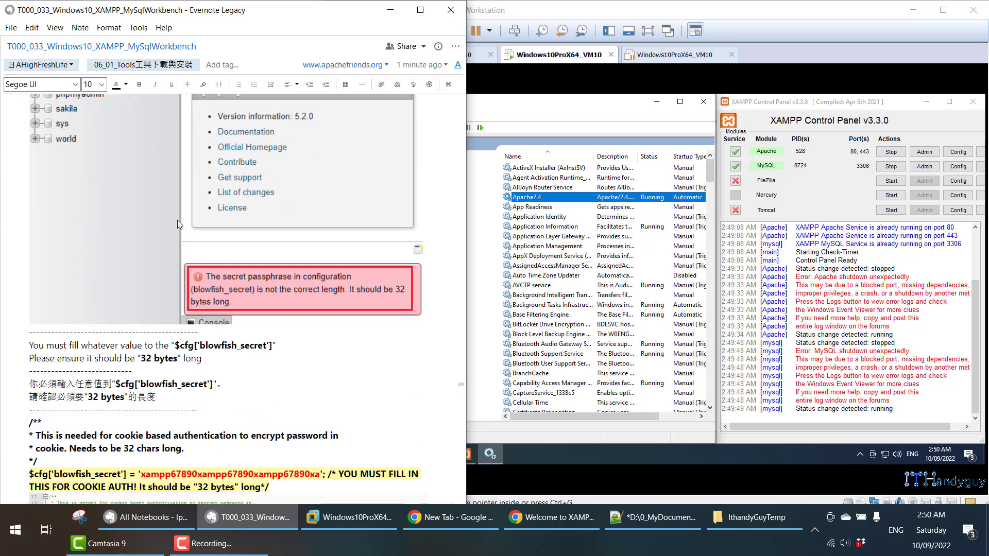
pyautogui.scroll(-8, 178, 228)
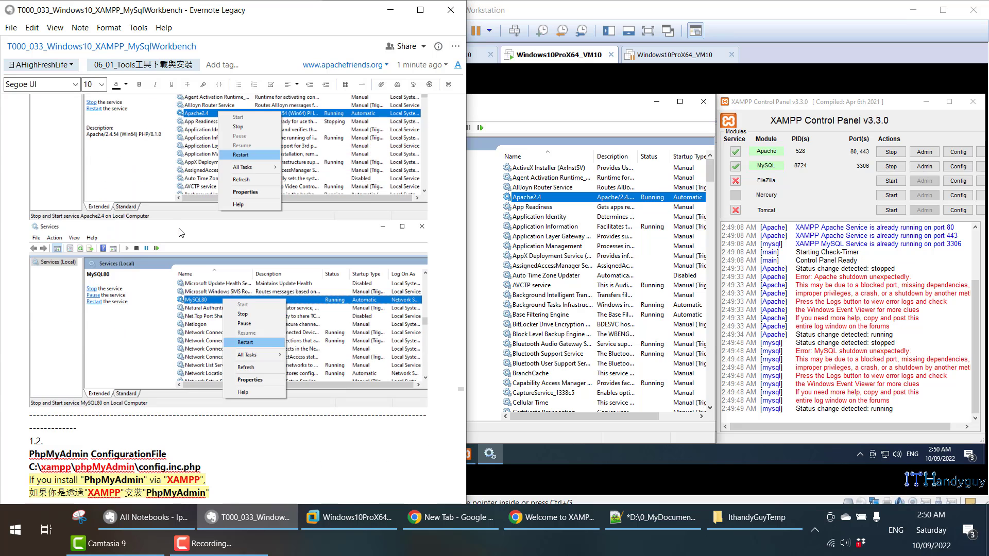
pyautogui.scroll(-13, 179, 229)
pyautogui.scroll(8, 178, 229)
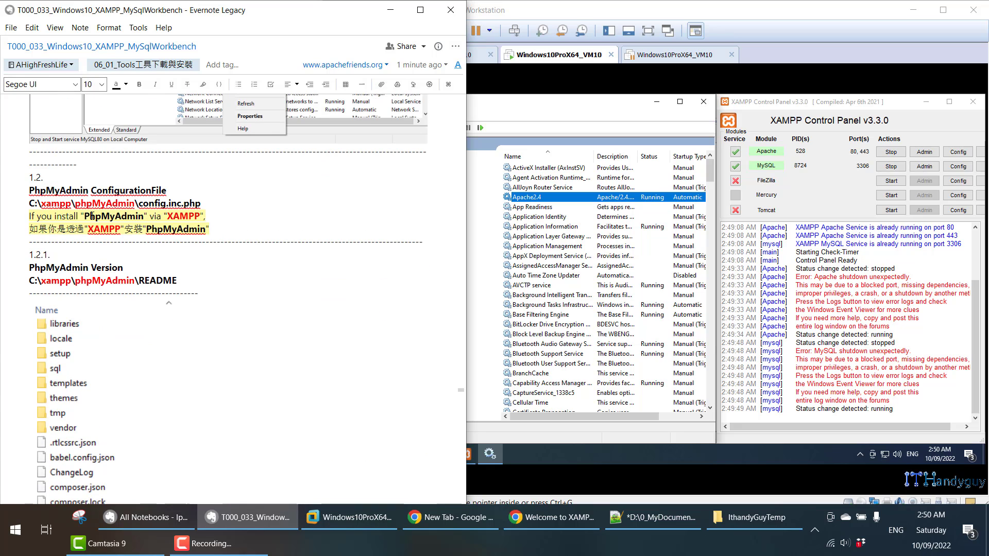
pyautogui.click(70, 216)
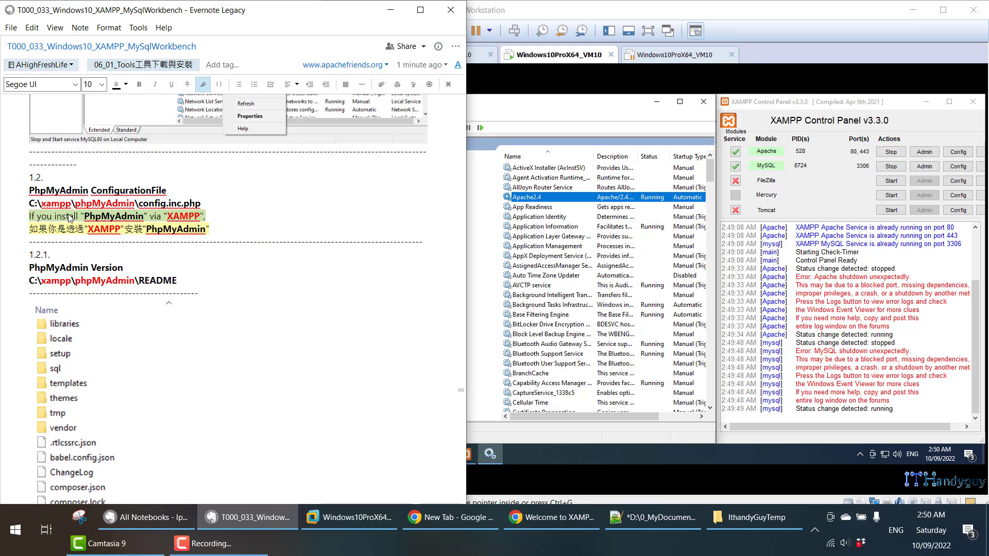
pyautogui.click(502, 373)
# - Go up from C:\xampp\php to the xampp folder and open the phpMyAdmin folder
pyautogui.click(416, 458)
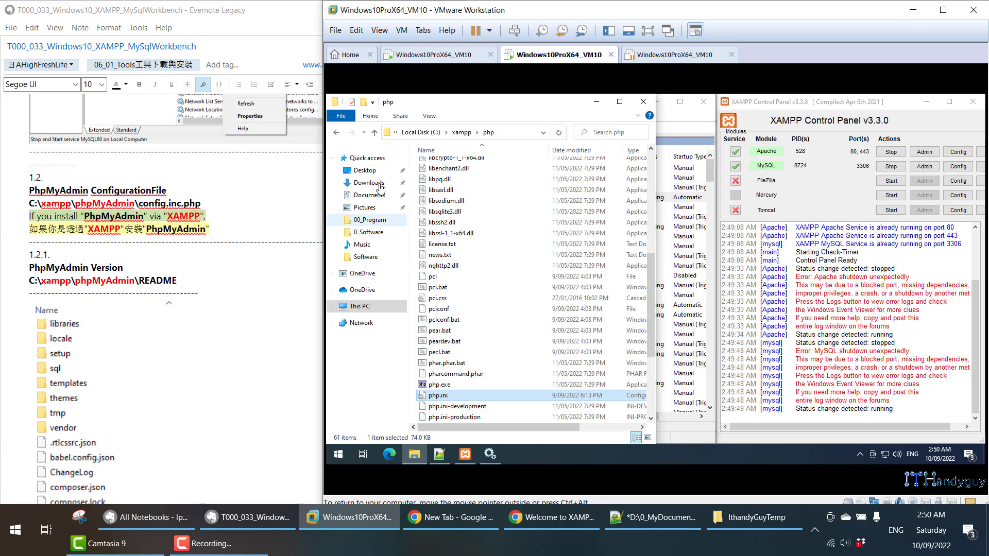
pyautogui.click(462, 133)
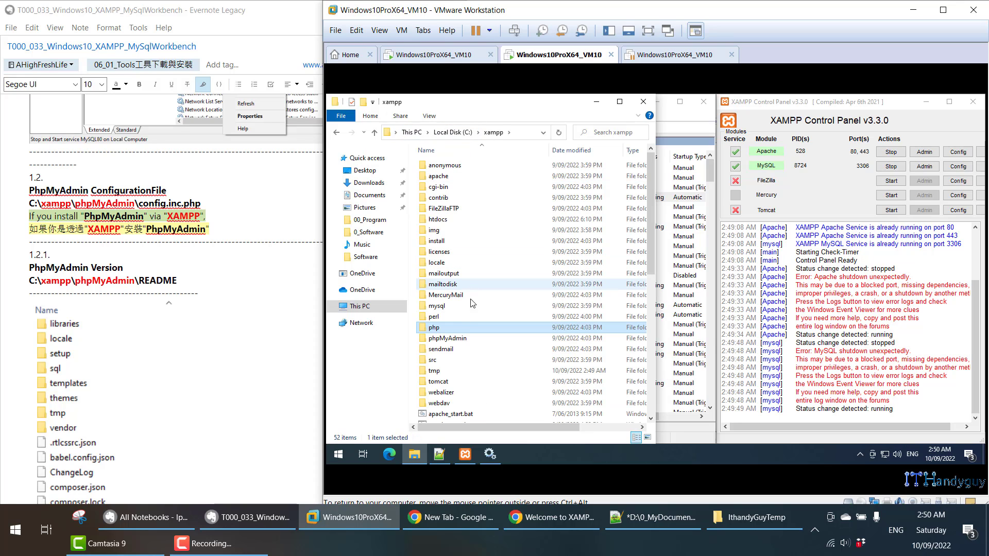
pyautogui.doubleClick(447, 338)
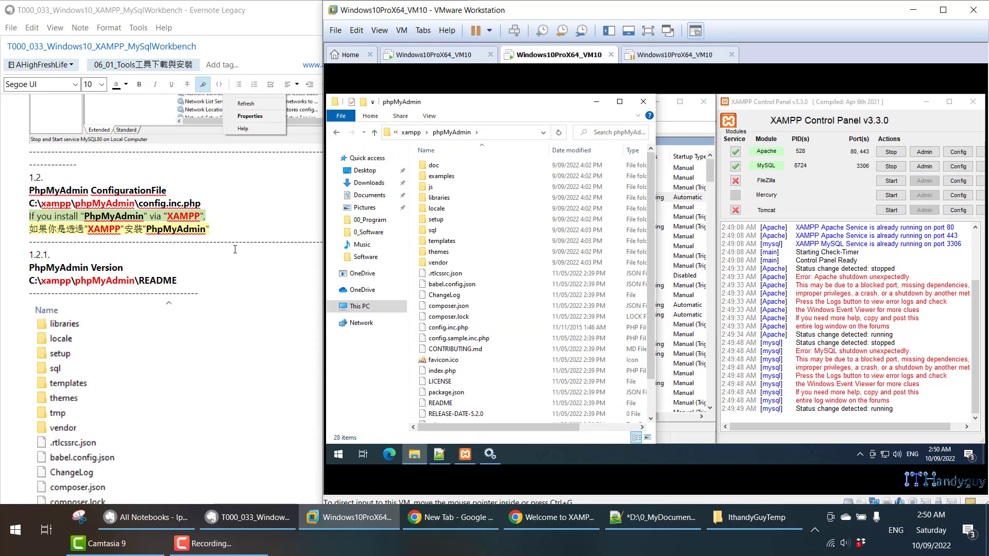
pyautogui.scroll(-5, 235, 249)
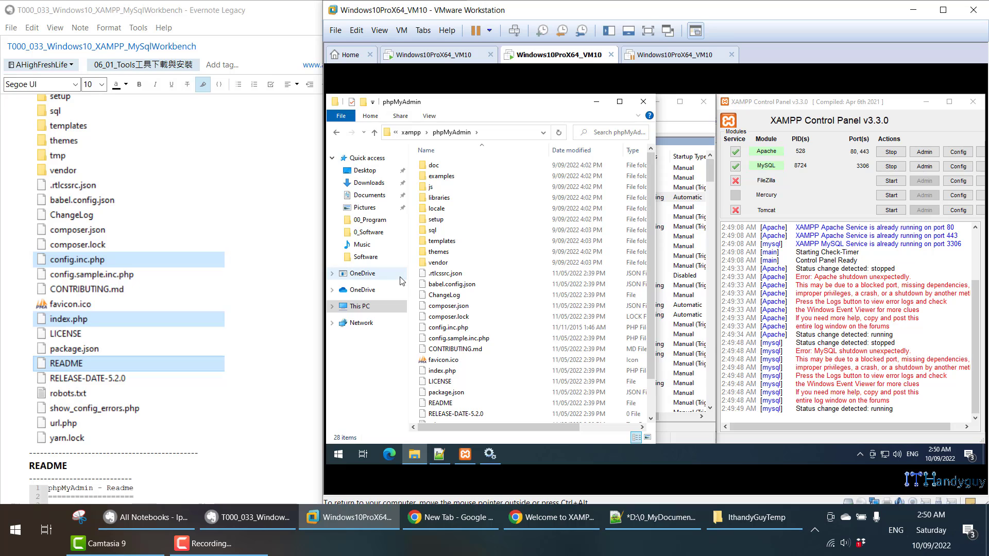
# - Open config.inc.php and index.php in Notepad++ using Edit with Notepad++
pyautogui.click(448, 306)
pyautogui.click(466, 328)
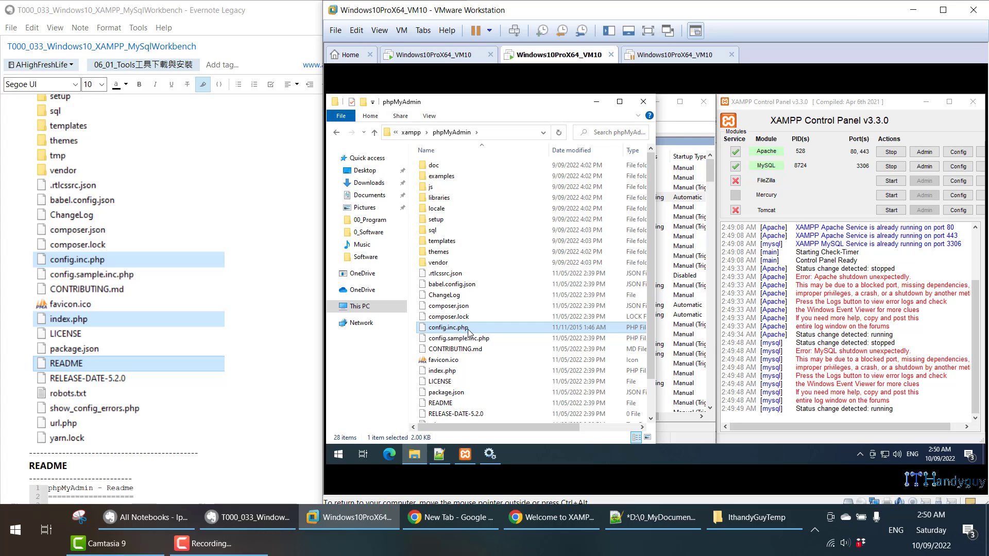
pyautogui.rightClick(468, 333)
pyautogui.click(520, 175)
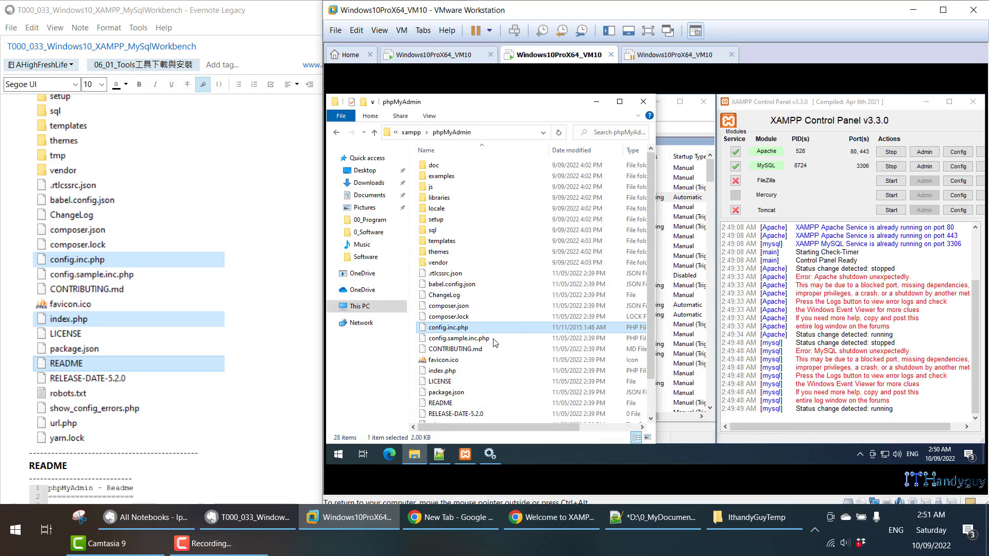
pyautogui.click(460, 371)
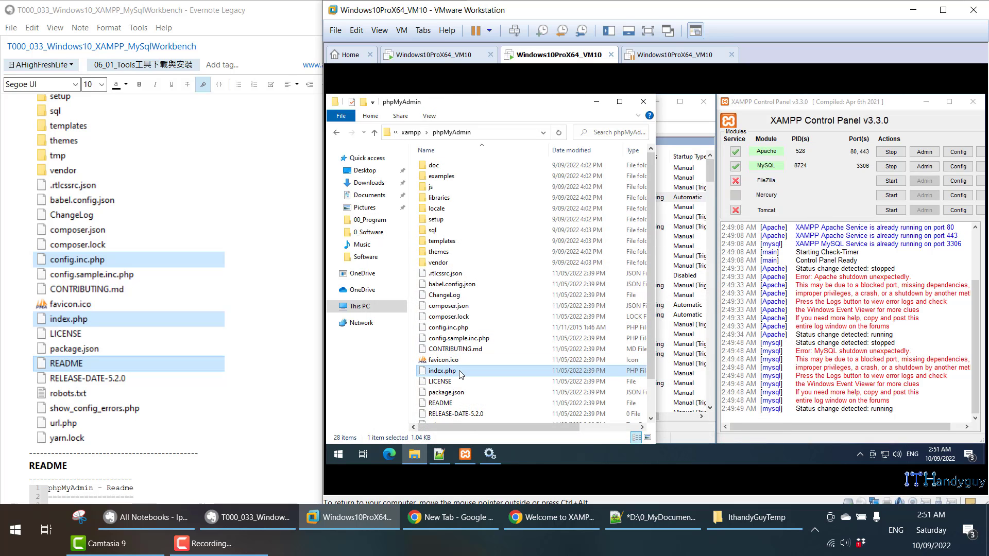
pyautogui.rightClick(460, 375)
pyautogui.click(481, 214)
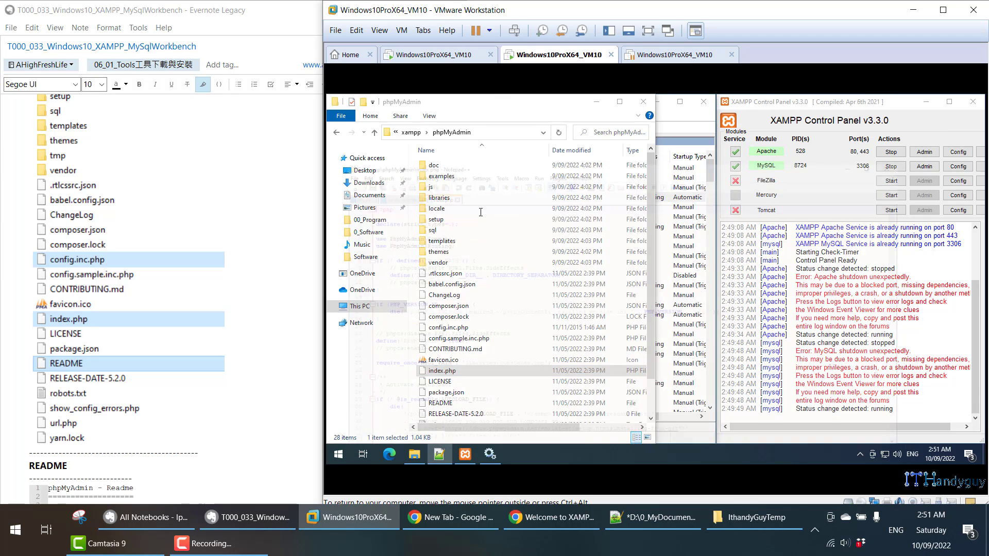
pyautogui.scroll(-5, 480, 212)
# - Close the index.php tab and unpin Edge from the guest taskbar
pyautogui.click(451, 138)
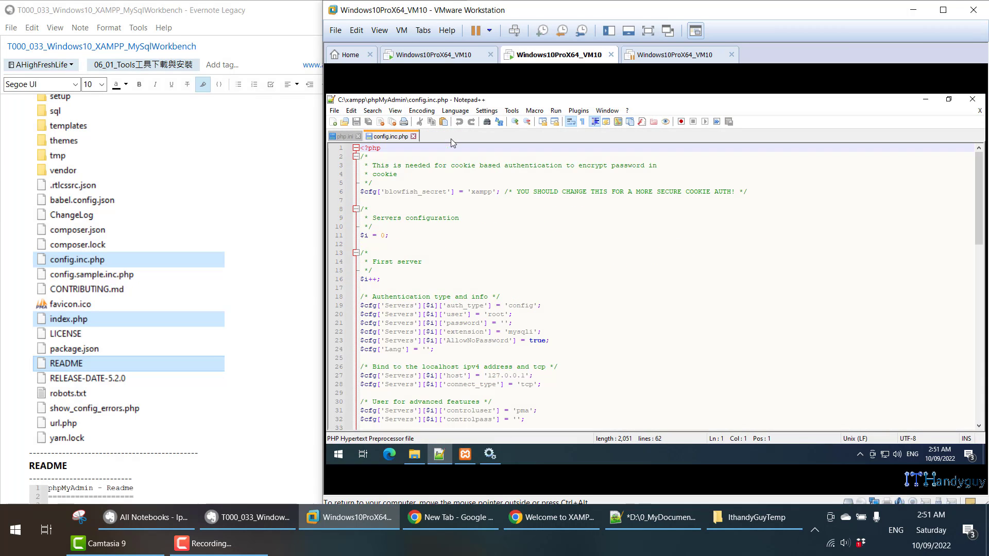
pyautogui.click(389, 456)
pyautogui.rightClick(395, 455)
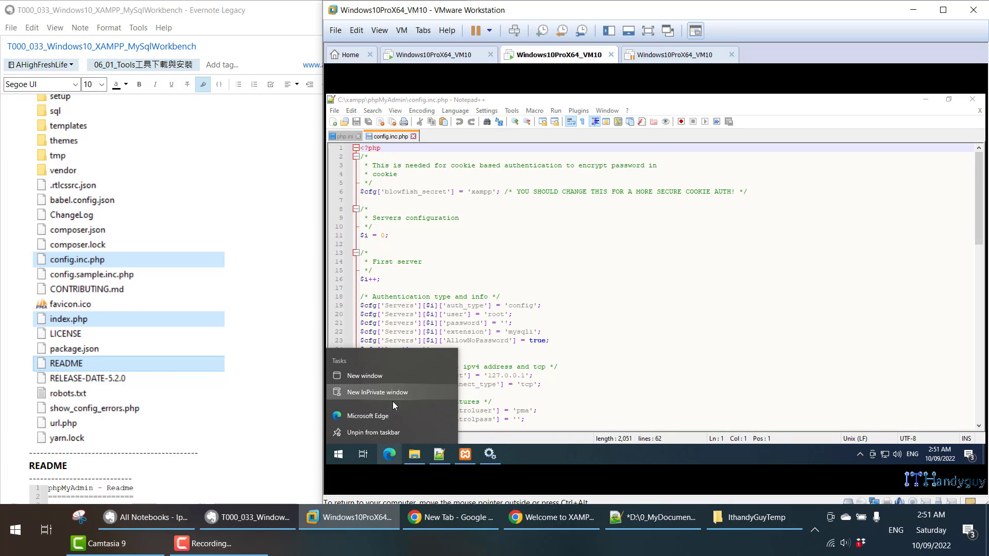
pyautogui.click(395, 429)
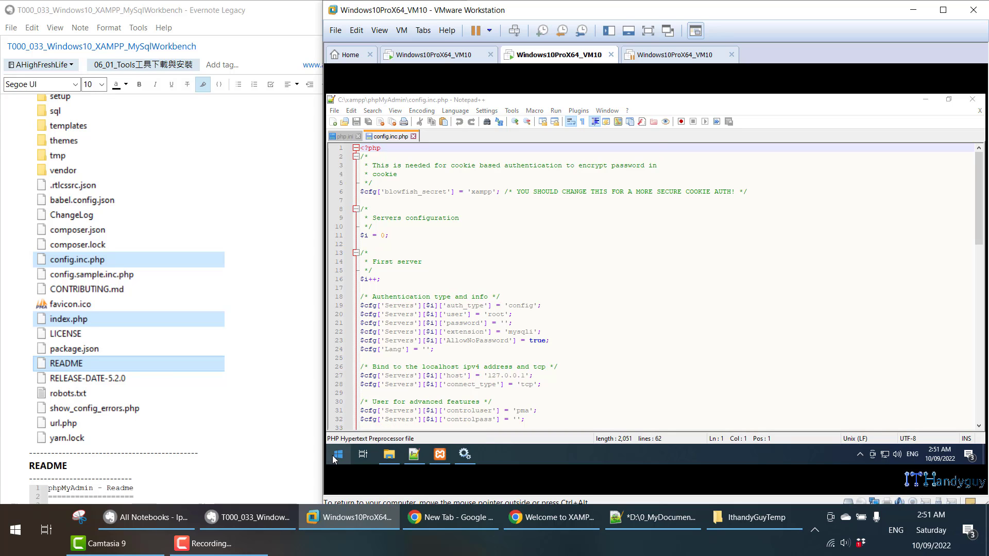
# - Launch Google Chrome from the Start menu's recently added apps
pyautogui.click(336, 454)
pyautogui.click(369, 201)
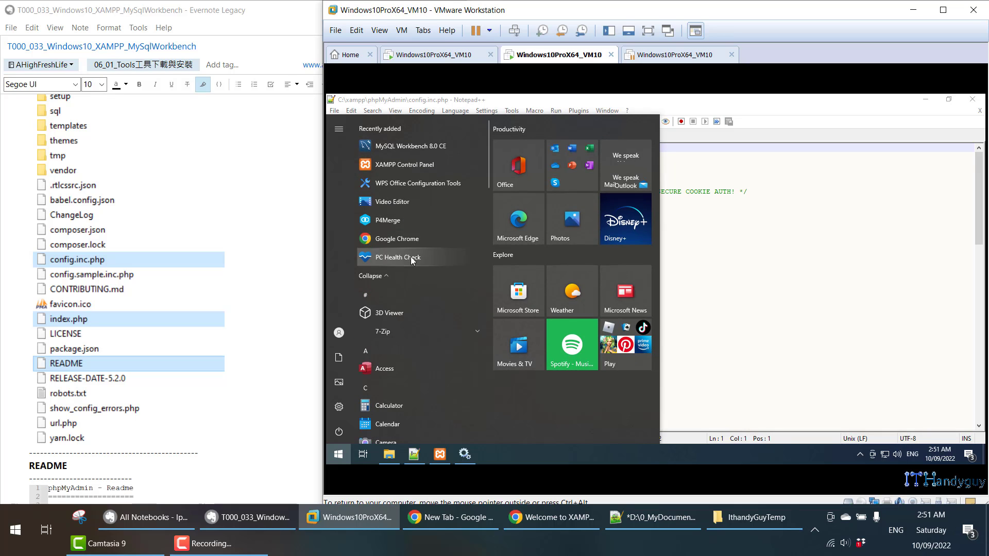
pyautogui.click(409, 242)
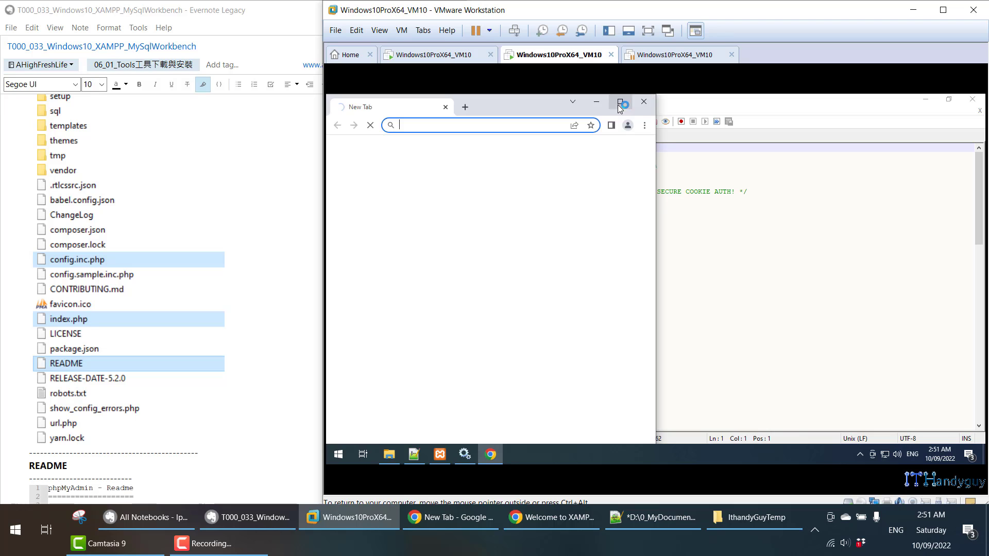
# - Maximize Chrome and pin it to the guest taskbar
pyautogui.click(620, 102)
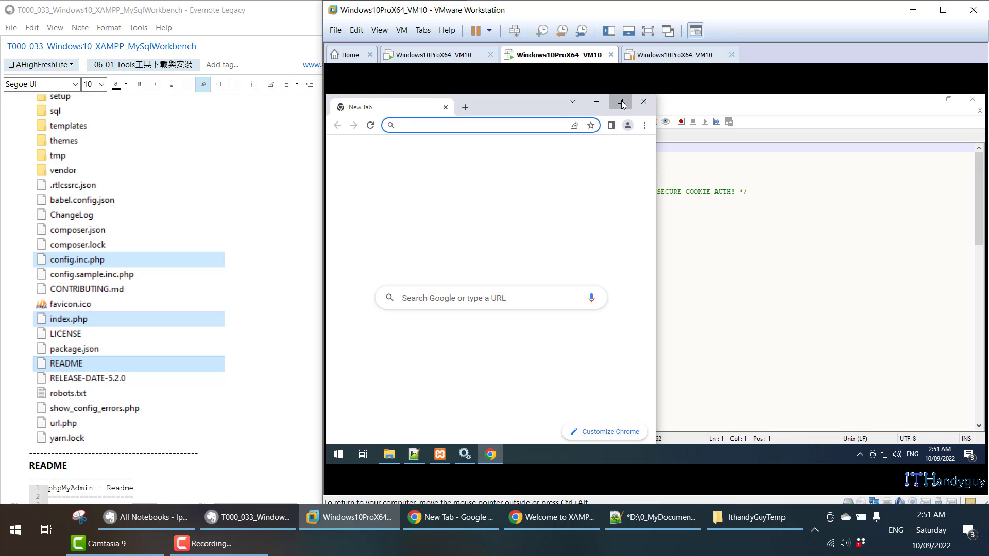
pyautogui.rightClick(485, 459)
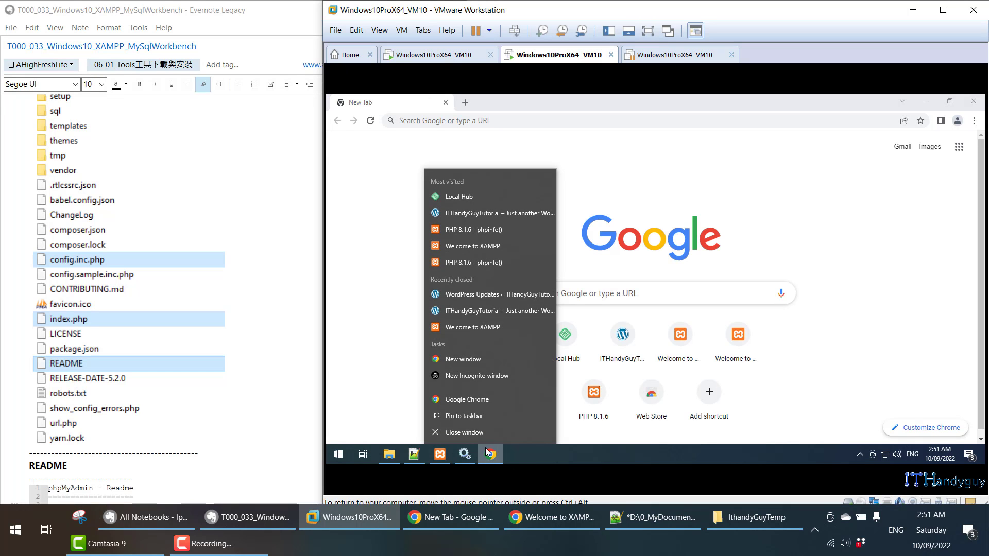
pyautogui.click(479, 420)
# - Load localhost to reach the XAMPP dashboard and select the dashboard/ part of the address
pyautogui.click(472, 119)
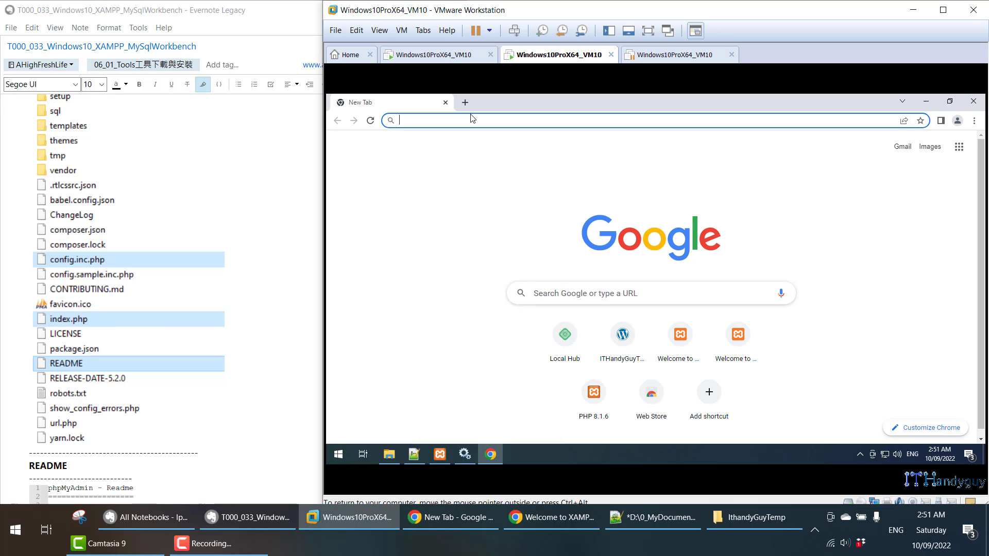
pyautogui.write('localhost')
pyautogui.press('Return')
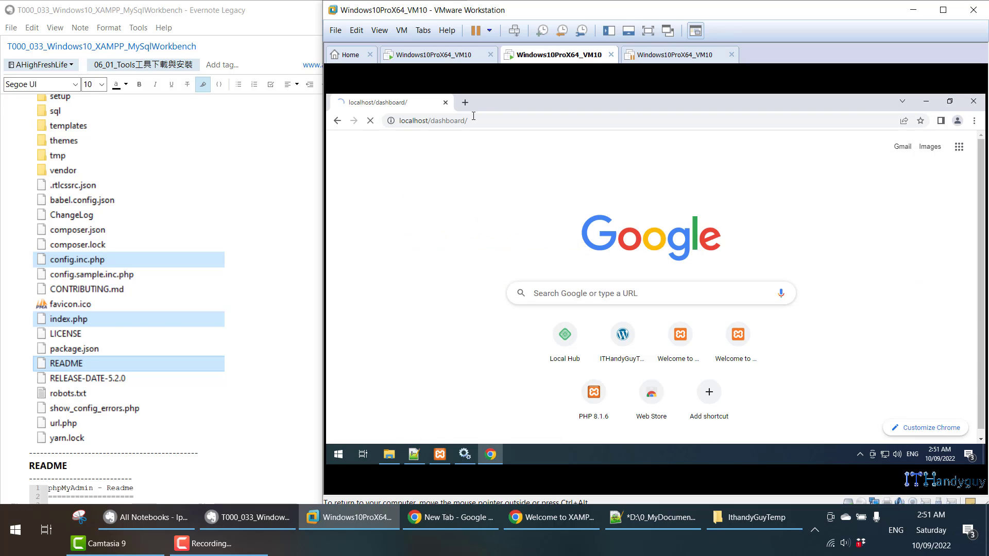
pyautogui.moveTo(431, 120); pyautogui.dragTo(511, 121)
# - Change the address to localhost/phpmyadmin and load the page
pyautogui.click(456, 124)
pyautogui.write('php')
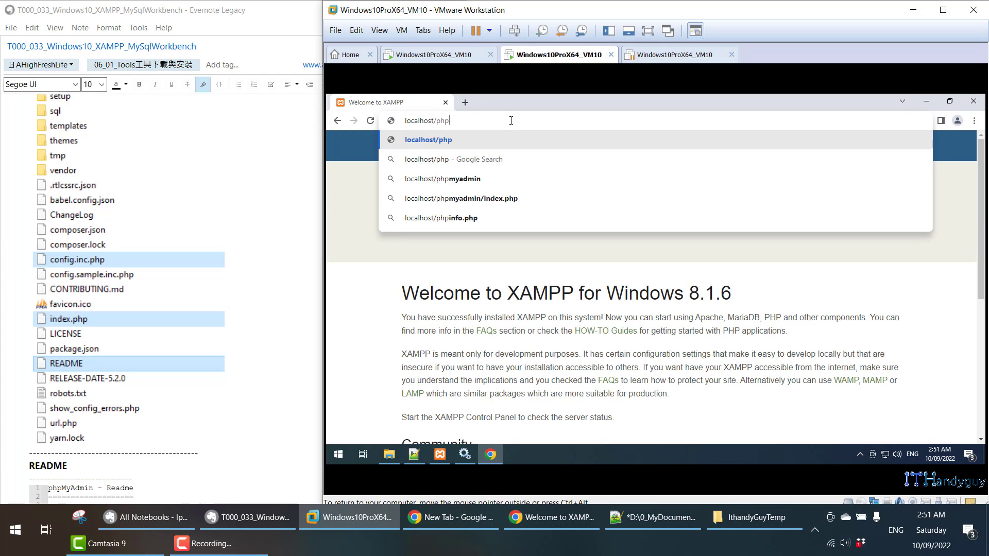
pyautogui.write('myadmin')
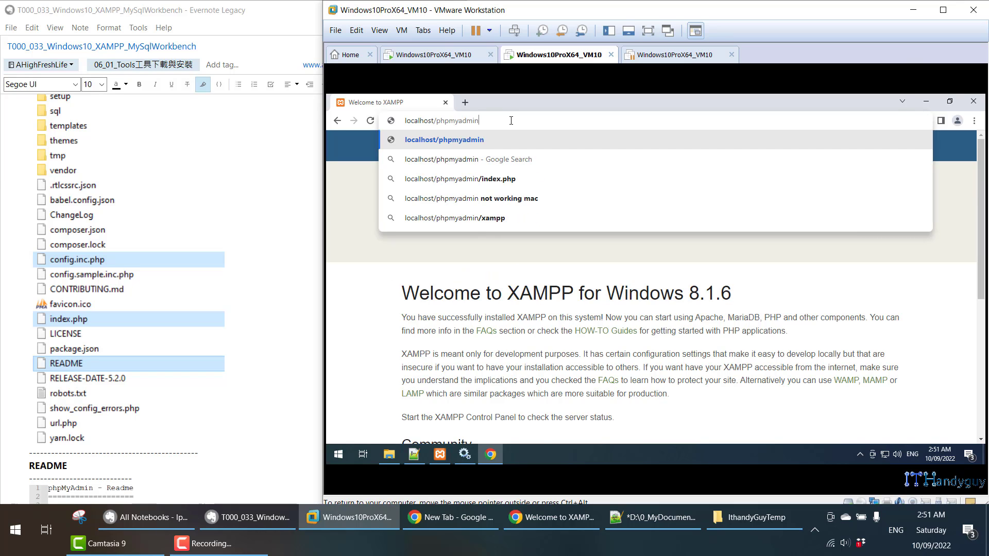
pyautogui.press('Return')
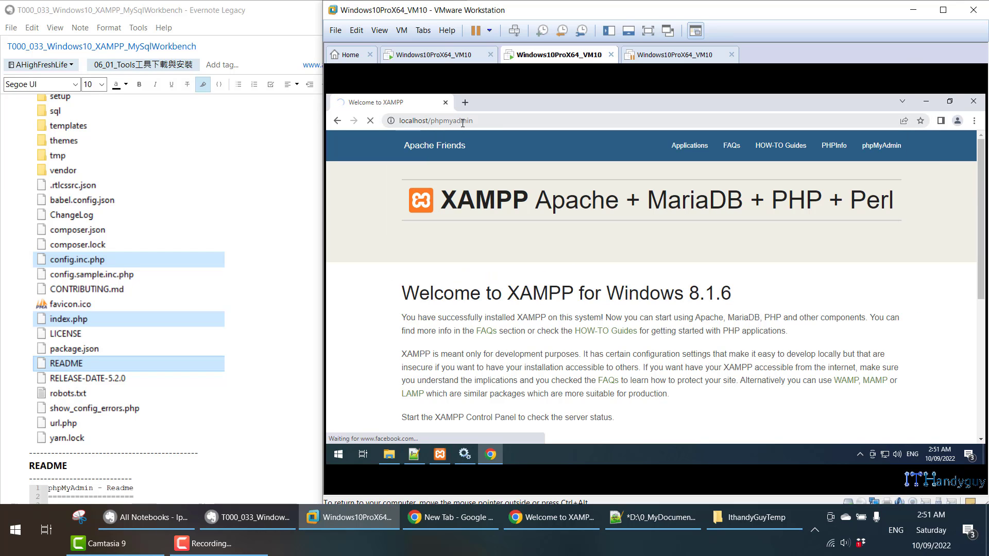
pyautogui.click(472, 121)
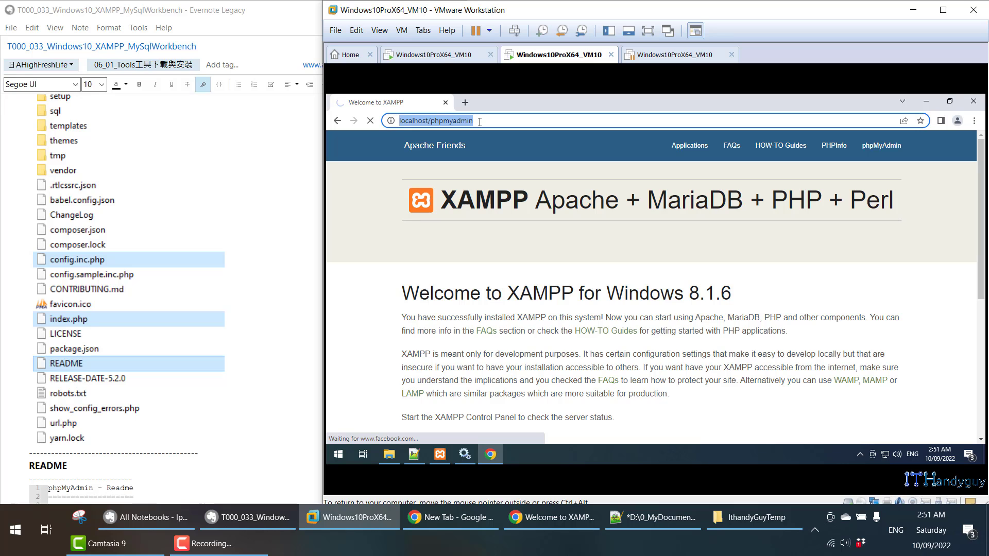
pyautogui.click(472, 121)
pyautogui.click(389, 454)
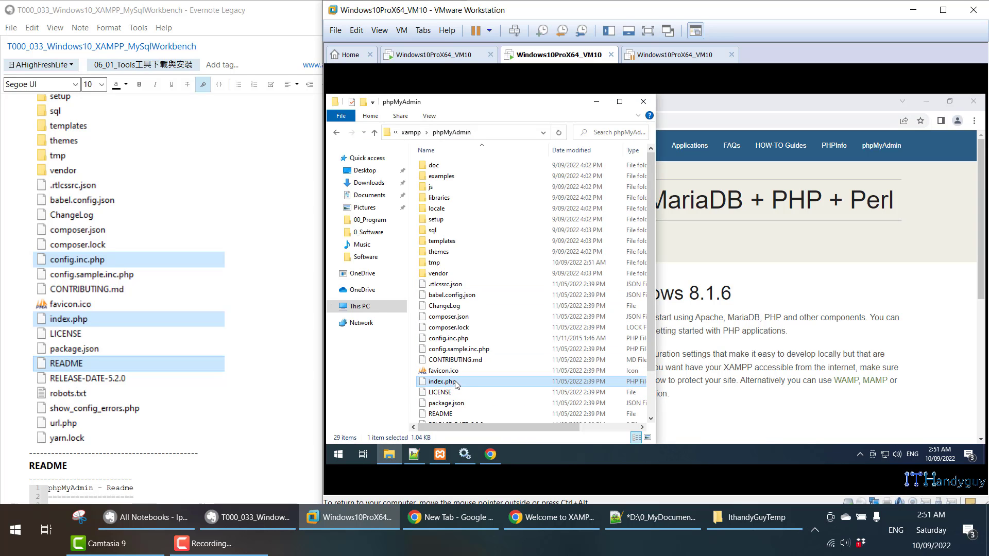
pyautogui.click(746, 107)
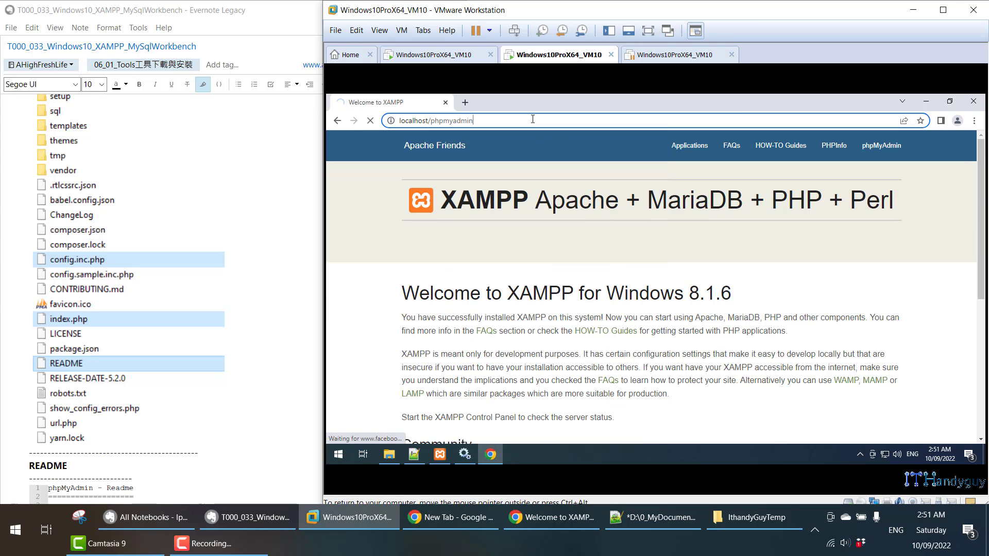
pyautogui.press('Return')
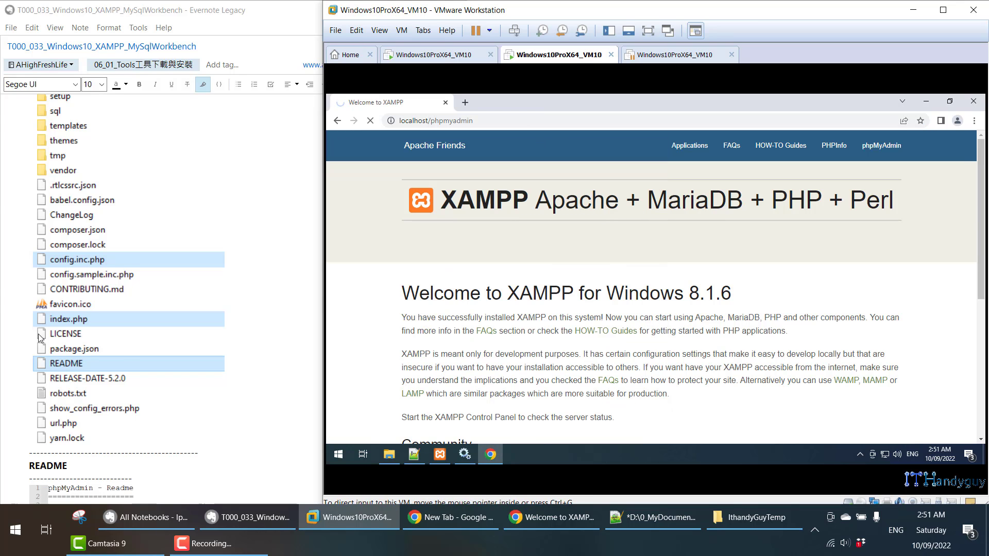
# - Bring the phpMyAdmin folder window forward and select the README file
pyautogui.click(389, 454)
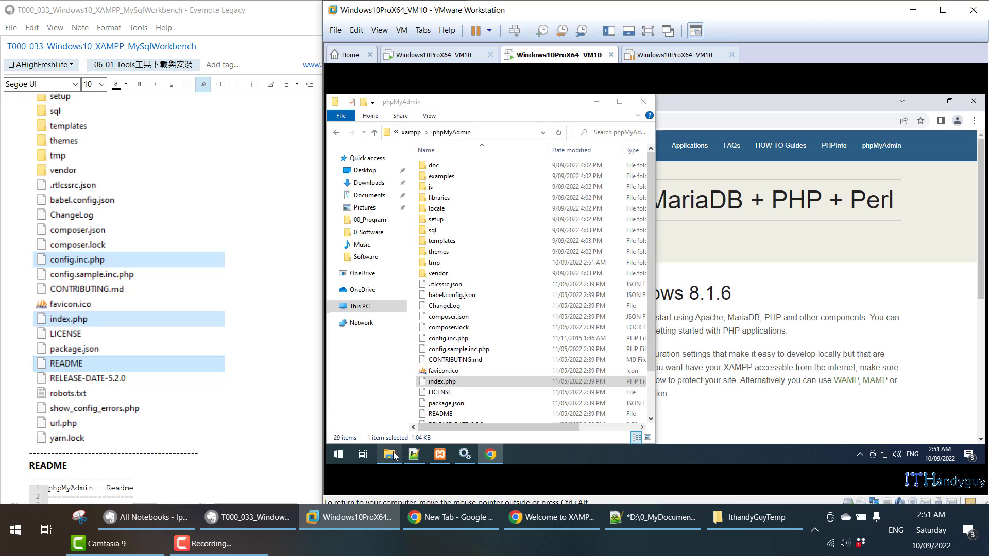
pyautogui.click(443, 414)
pyautogui.scroll(-1, 449, 407)
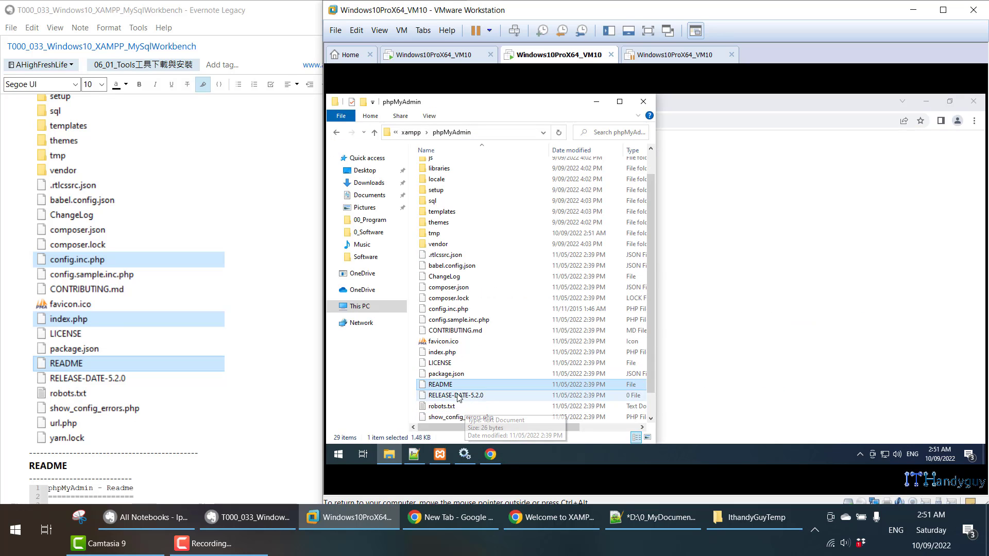
# - Open README in Notepad++, select the Version 5.2.0 line, then close it
pyautogui.rightClick(453, 387)
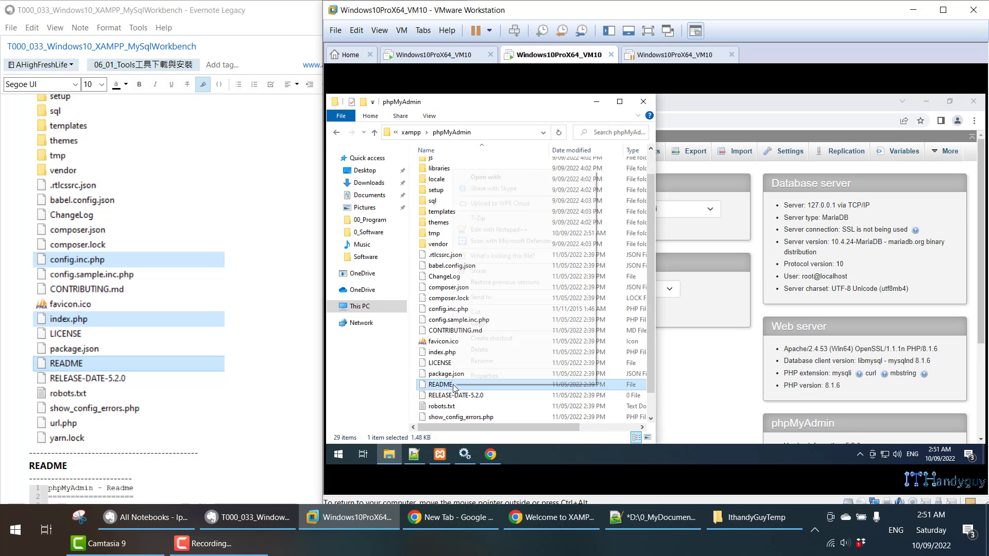
pyautogui.click(490, 229)
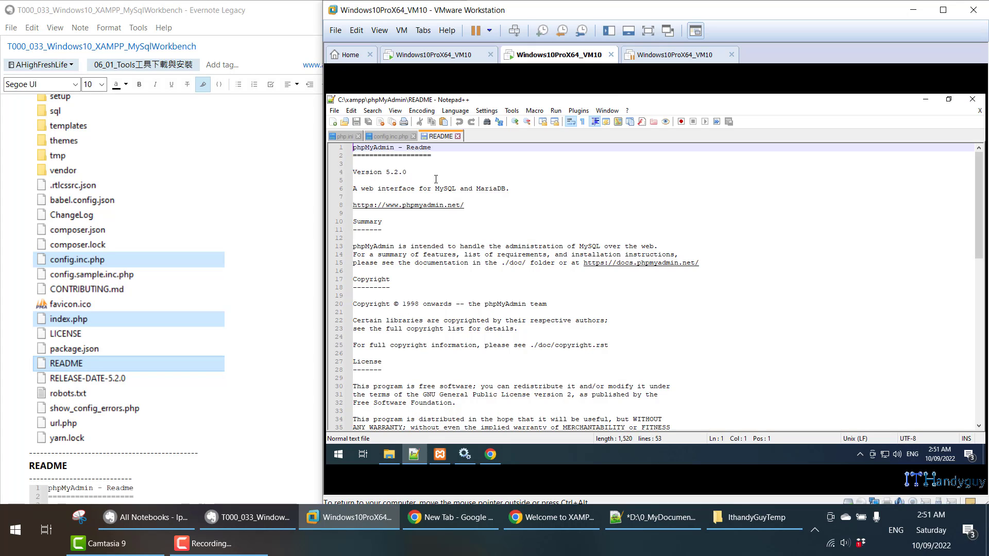
pyautogui.moveTo(416, 169); pyautogui.dragTo(352, 169)
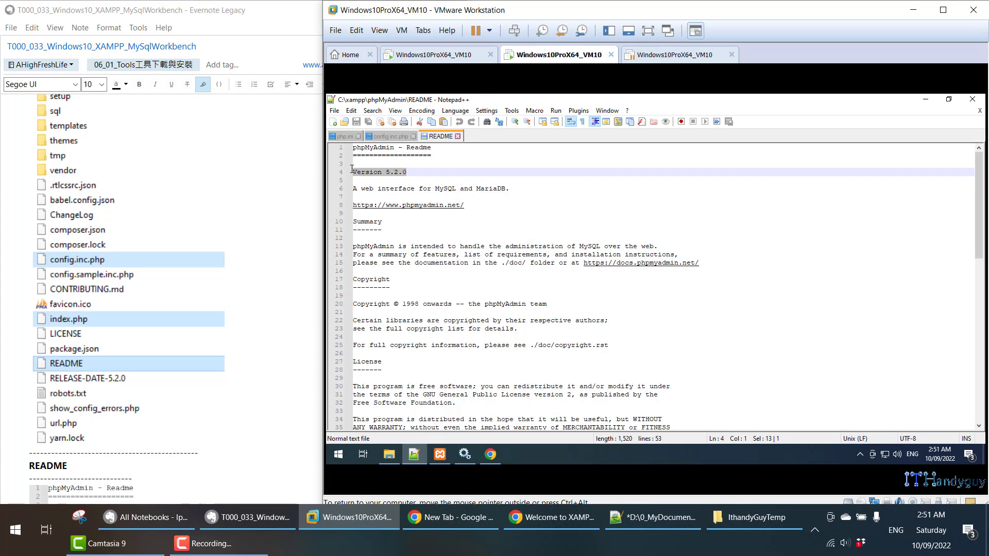
pyautogui.click(457, 136)
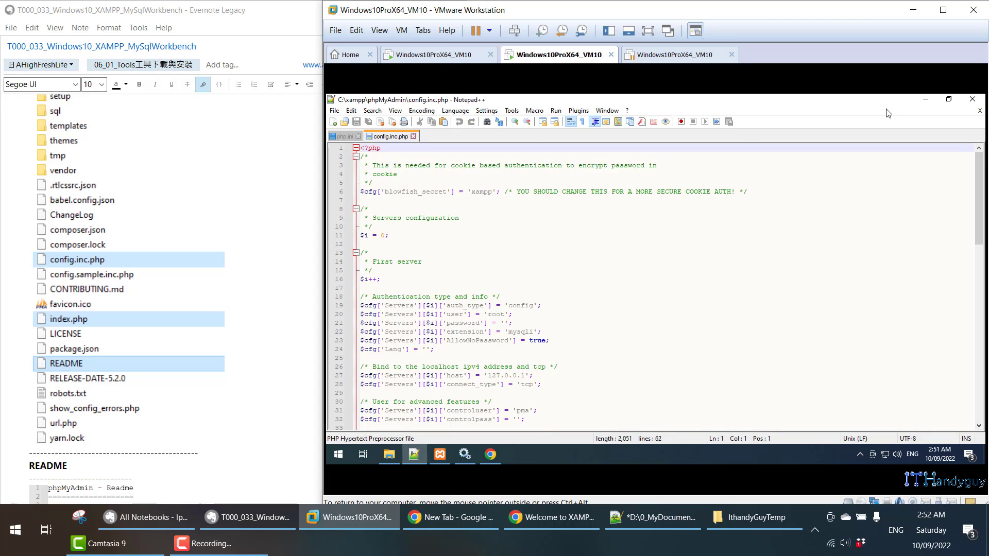
# - Minimize Notepad++, select config.inc.php, and return to the phpMyAdmin page in Chrome
pyautogui.click(925, 101)
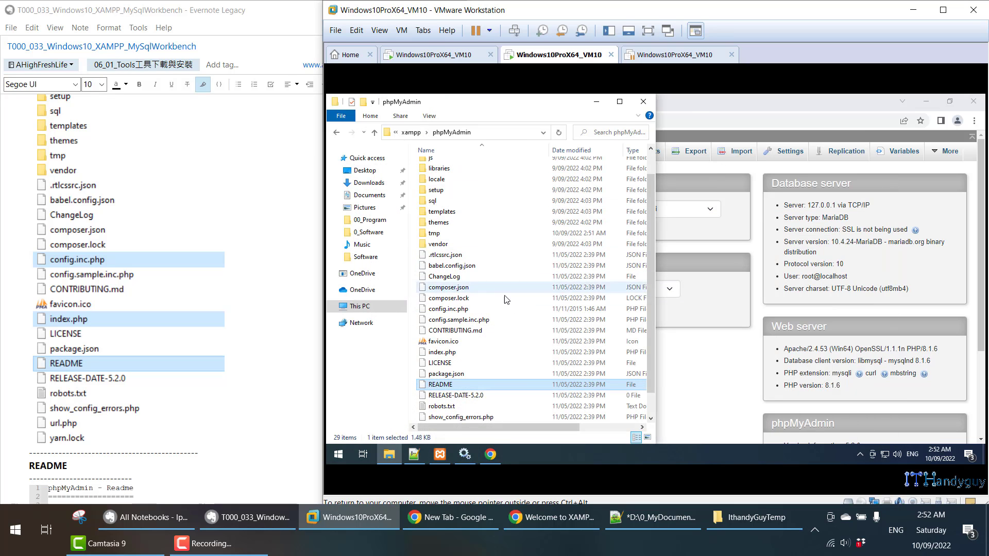
pyautogui.click(448, 310)
pyautogui.click(732, 100)
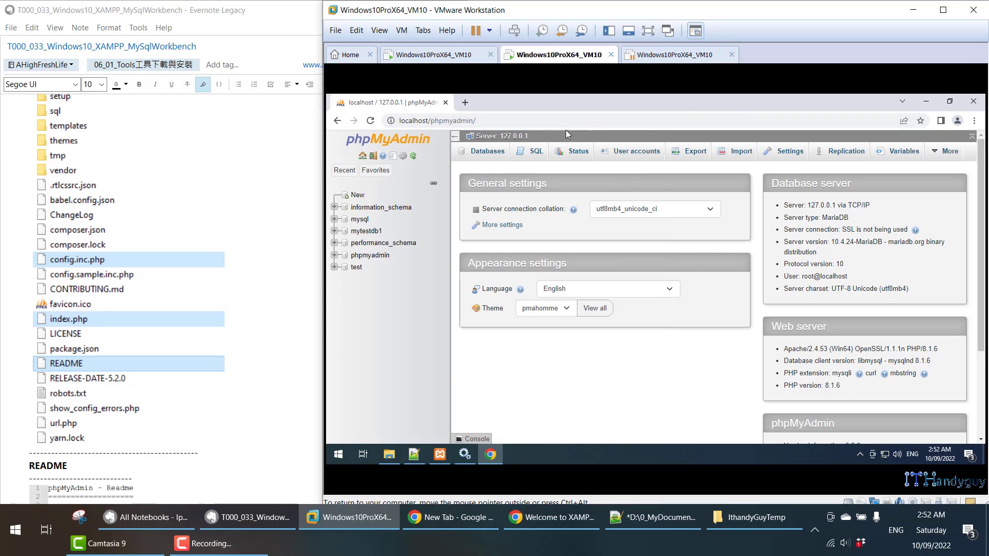
# - Append index.php to the phpMyAdmin address and load it
pyautogui.click(540, 120)
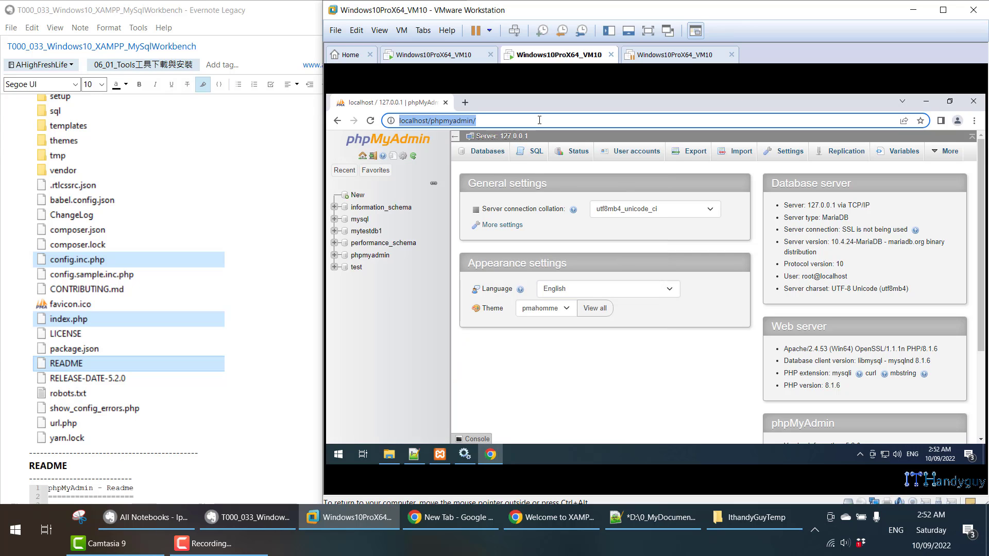
pyautogui.press('End')
pyautogui.write('index')
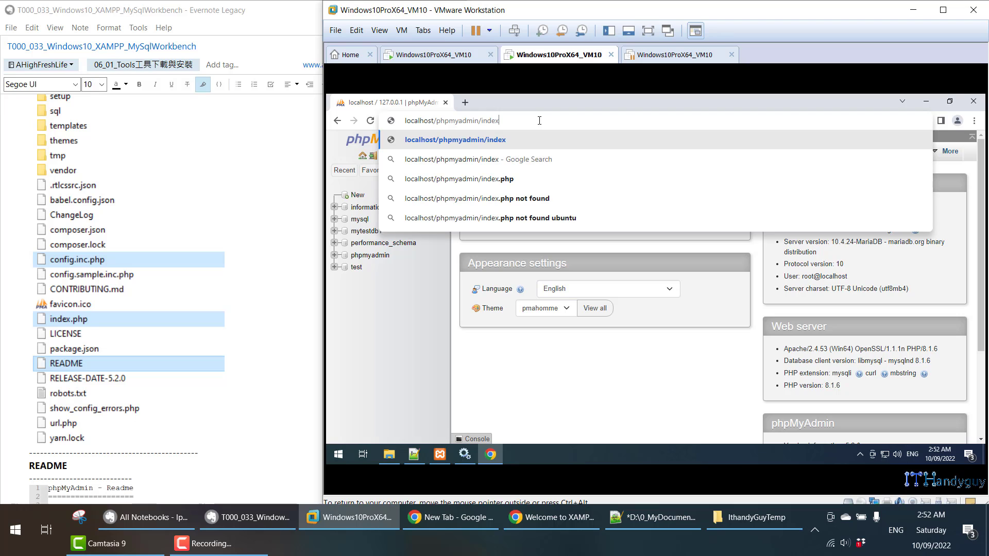
pyautogui.write('.php')
pyautogui.press('Return')
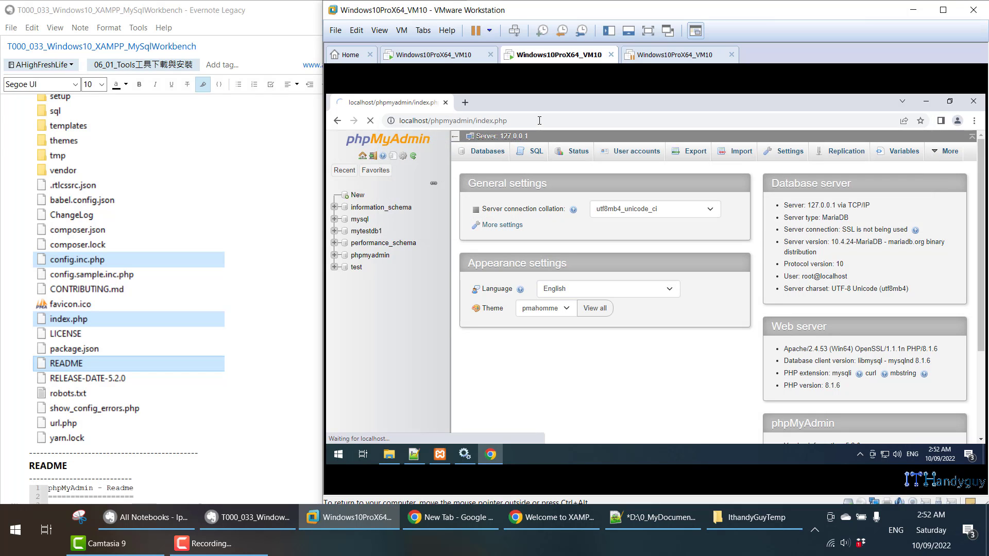
# - Open the server's Databases overview listing the six databases
pyautogui.scroll(-5, 199, 298)
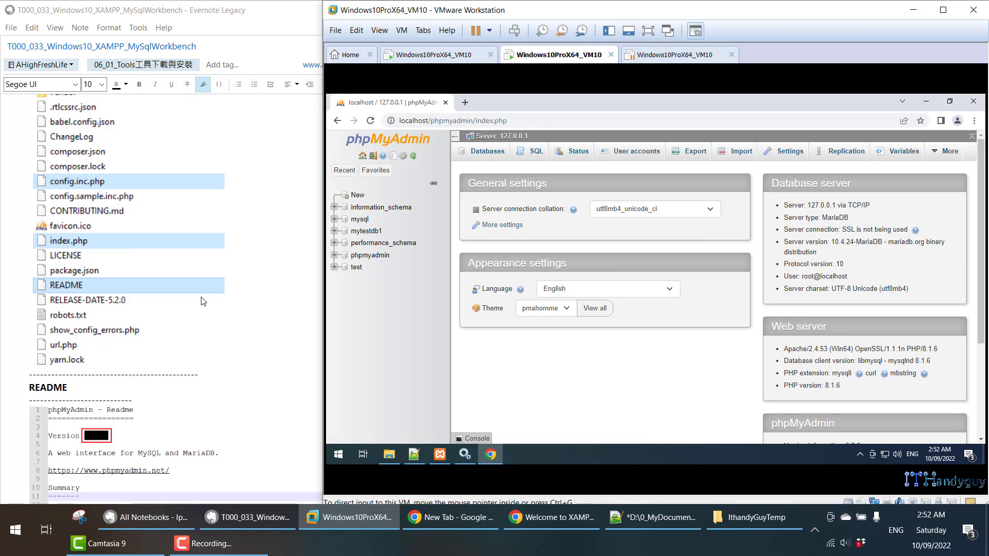
pyautogui.scroll(-5, 198, 297)
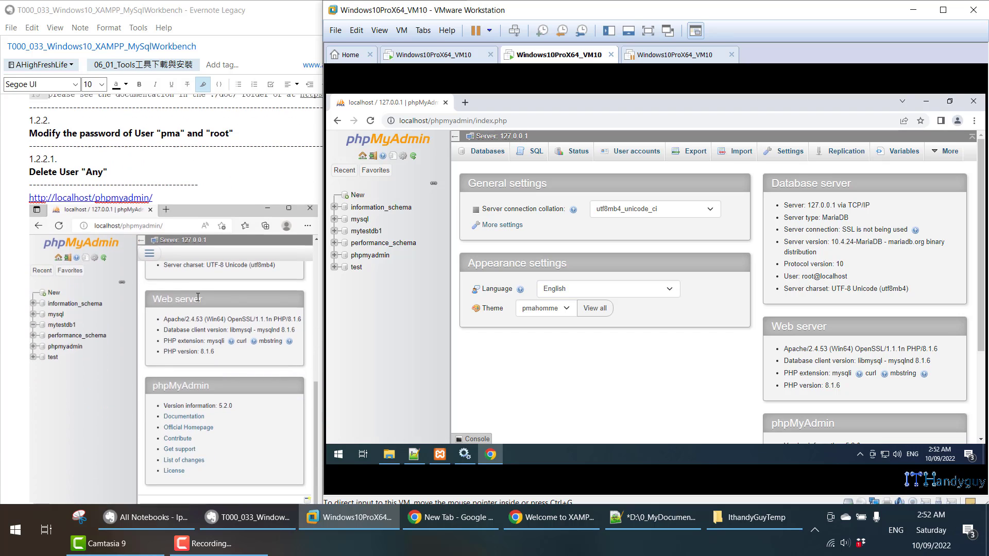
pyautogui.scroll(-2, 198, 297)
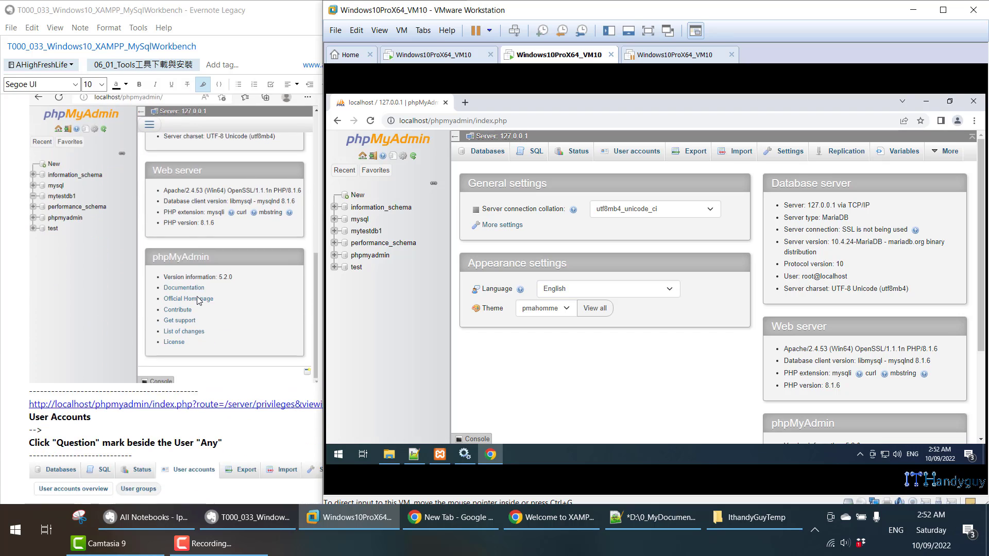
pyautogui.scroll(1, 198, 297)
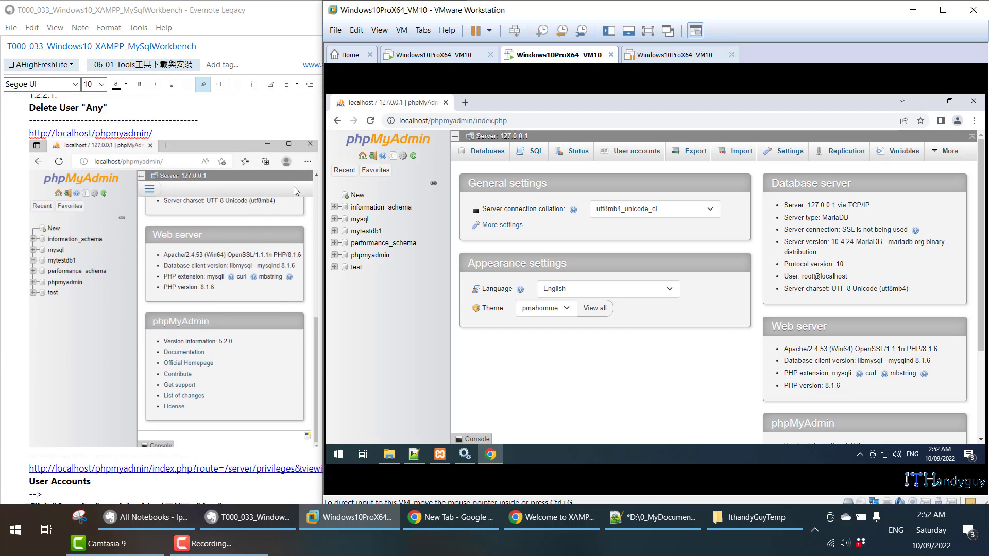
pyautogui.click(359, 198)
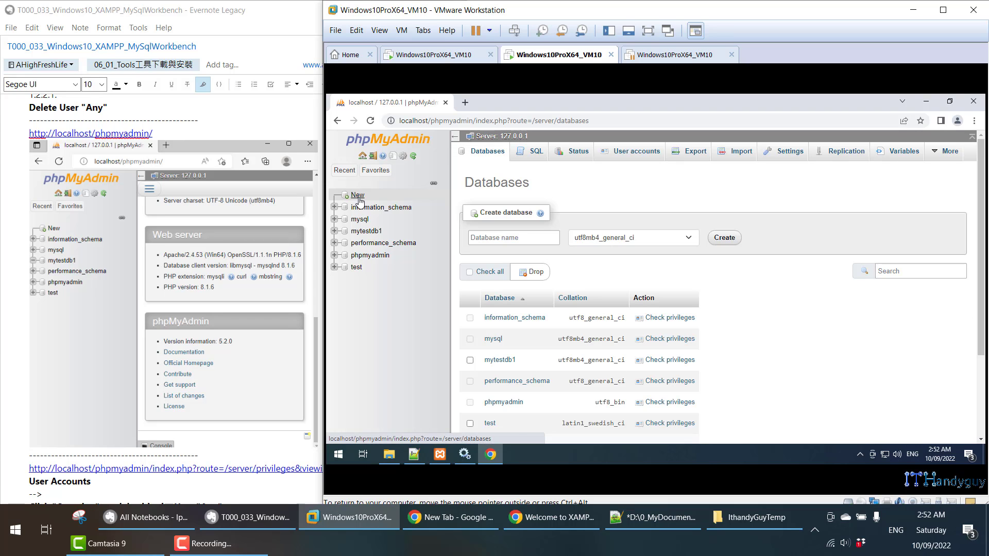
pyautogui.scroll(-2, 523, 258)
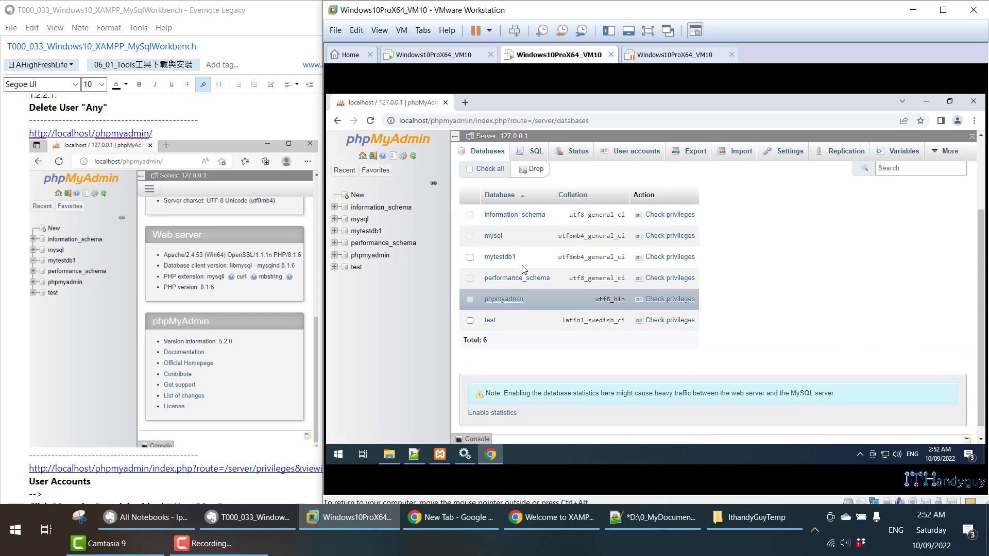
pyautogui.scroll(2, 523, 268)
# - In User accounts, remove the checked Any user and confirm the deletion
pyautogui.click(638, 162)
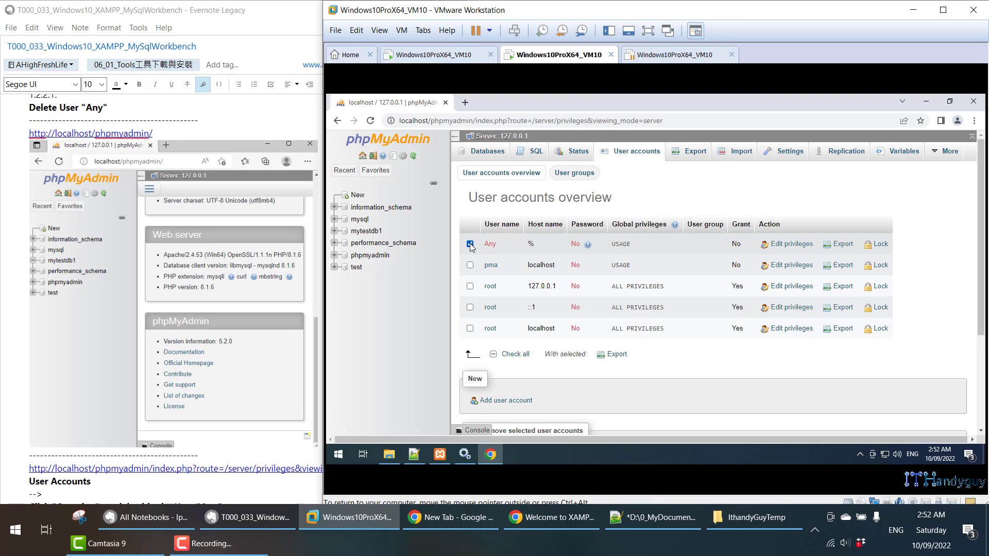
pyautogui.scroll(-2, 485, 289)
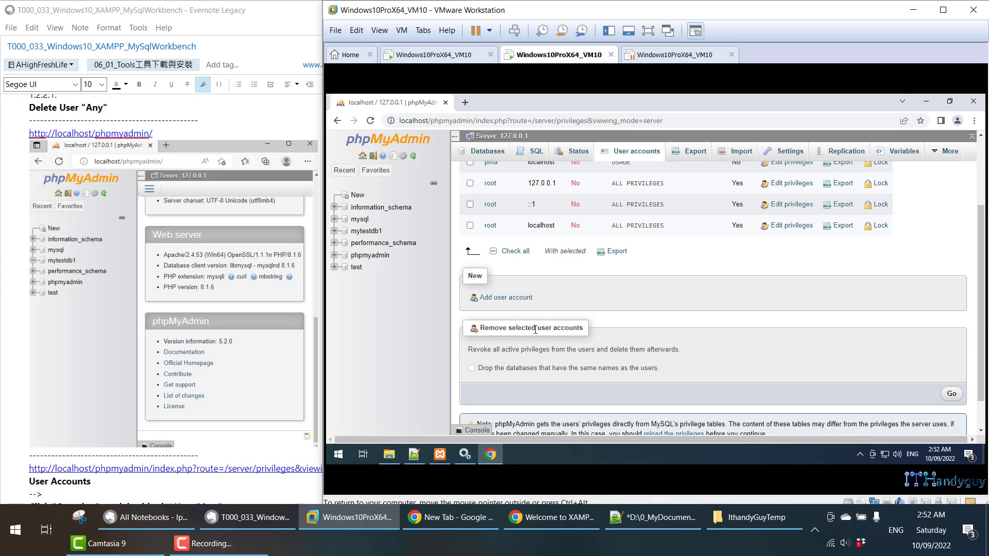
pyautogui.click(954, 395)
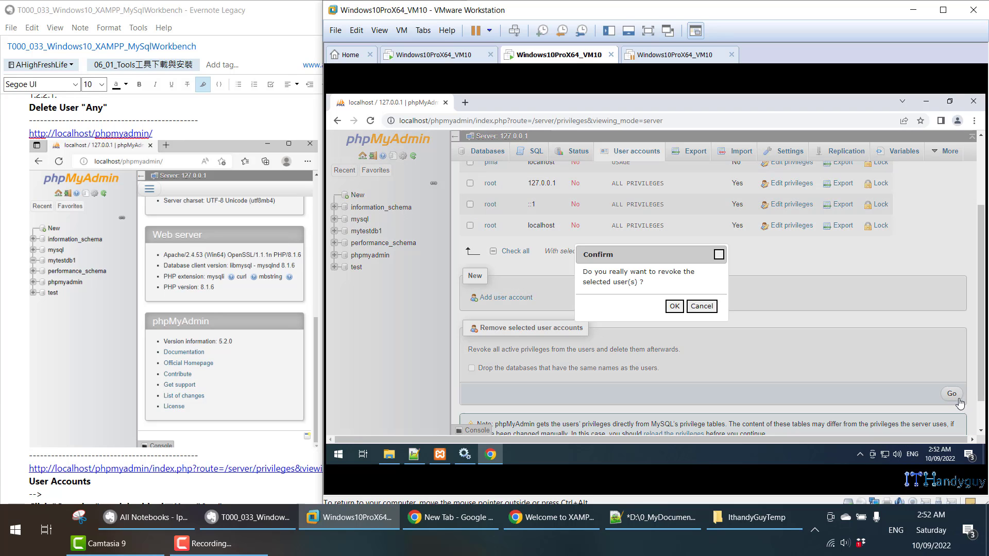
pyautogui.click(675, 306)
# - Scroll further through the tutorial notes, then return to the virtual machine window
pyautogui.click(221, 134)
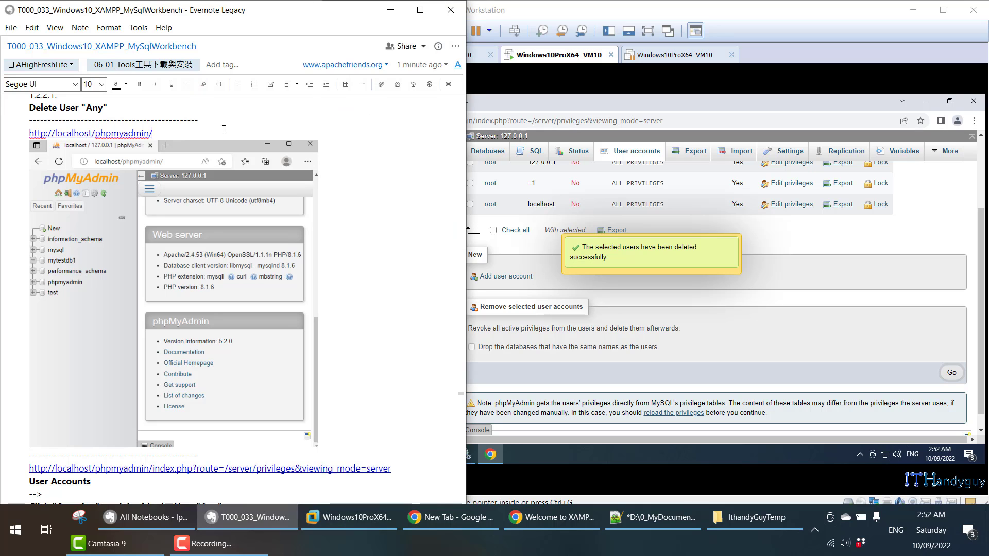
pyautogui.scroll(-15, 259, 280)
pyautogui.scroll(-8, 259, 280)
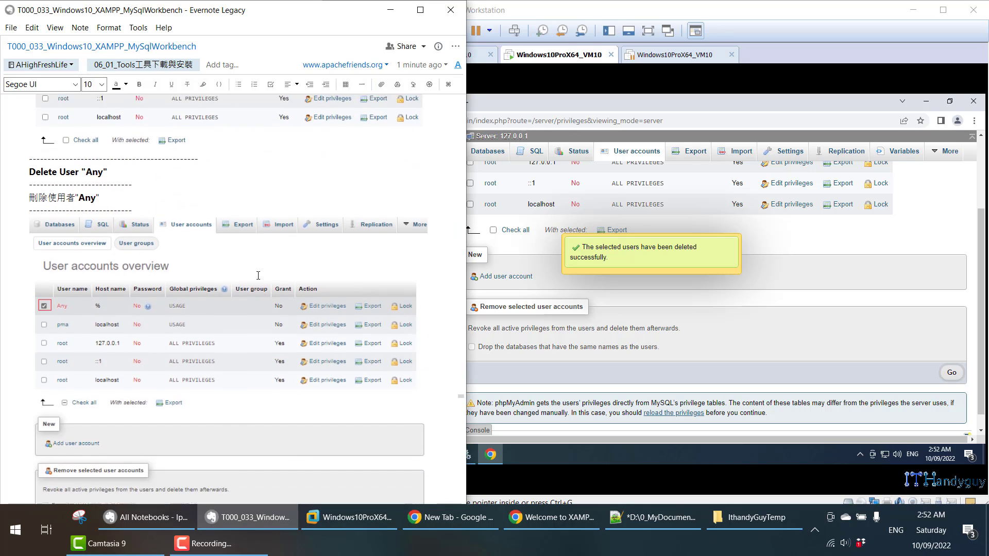
pyautogui.scroll(-1, 257, 275)
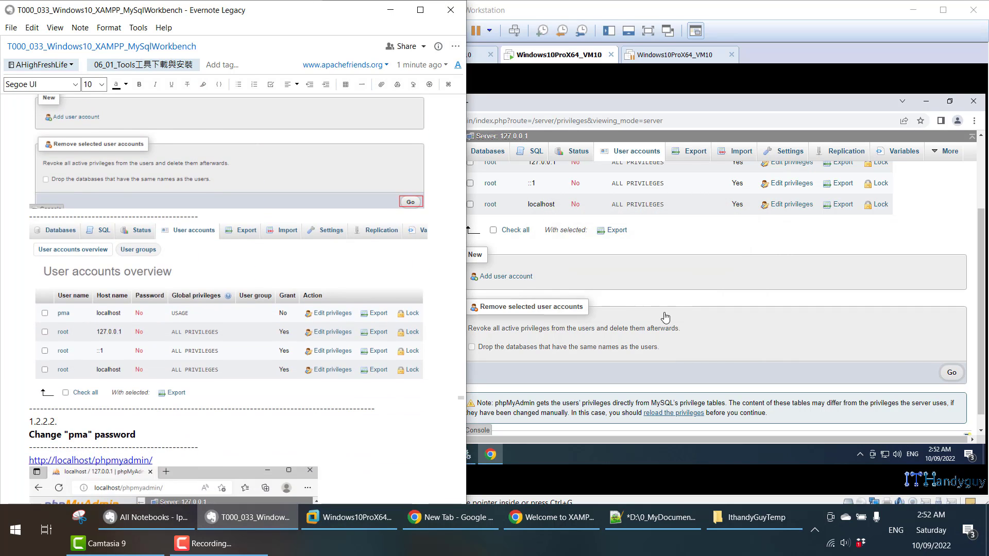
pyautogui.click(727, 295)
pyautogui.scroll(3, 727, 294)
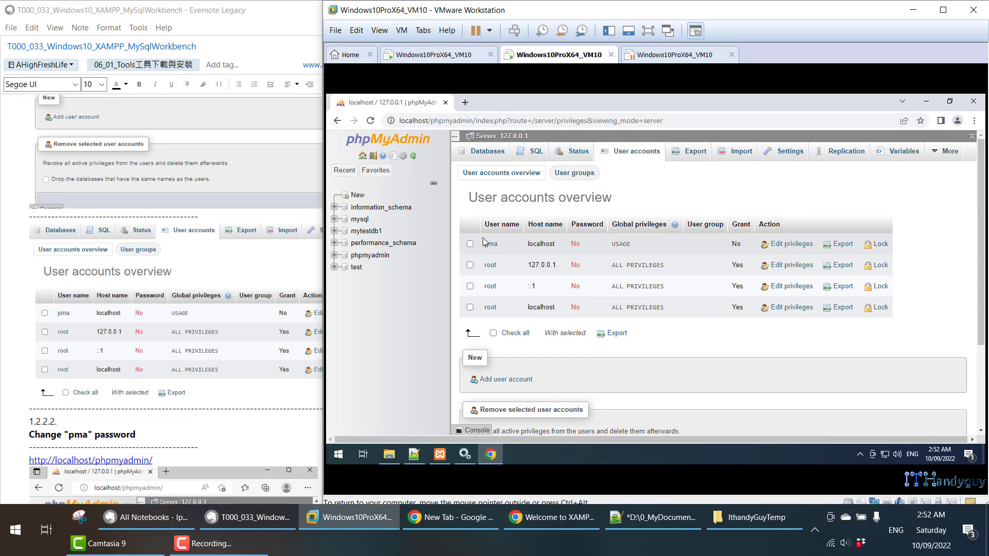
# - Highlight the pma and root rows in the user table, then open pma's Edit privileges page
pyautogui.moveTo(484, 244); pyautogui.dragTo(583, 251)
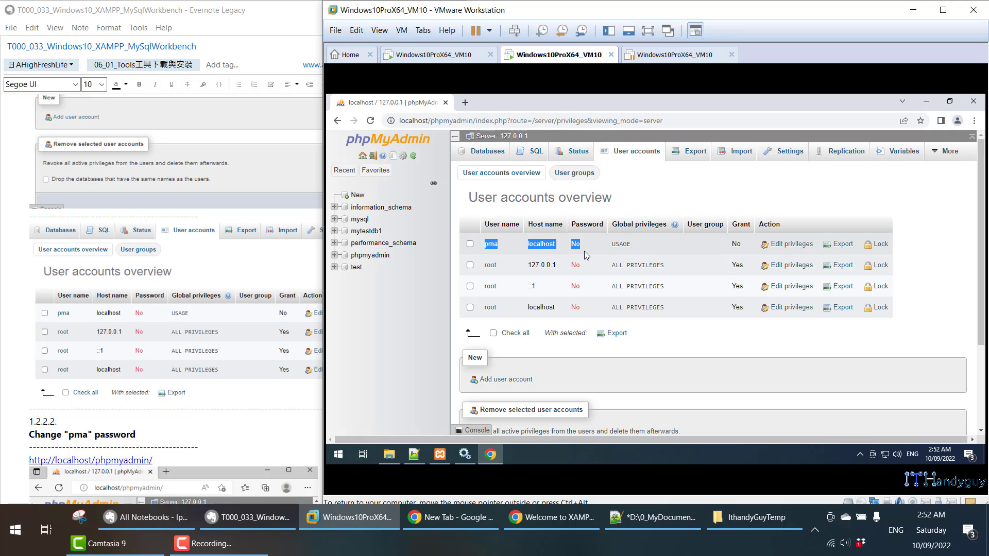
pyautogui.moveTo(487, 264); pyautogui.dragTo(472, 234)
pyautogui.click(917, 290)
pyautogui.click(742, 185)
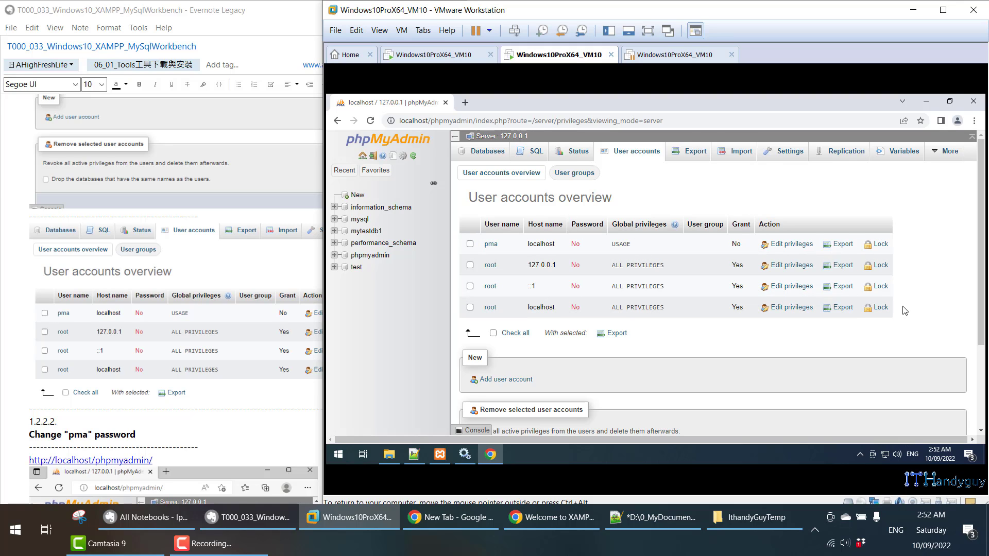
pyautogui.moveTo(904, 310); pyautogui.dragTo(477, 310)
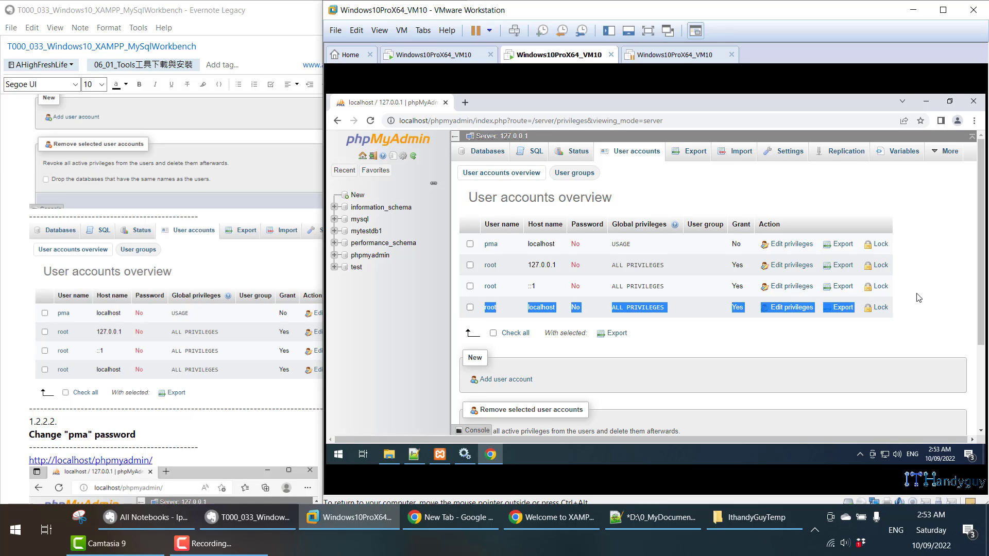
pyautogui.moveTo(917, 296); pyautogui.dragTo(521, 288)
pyautogui.click(510, 232)
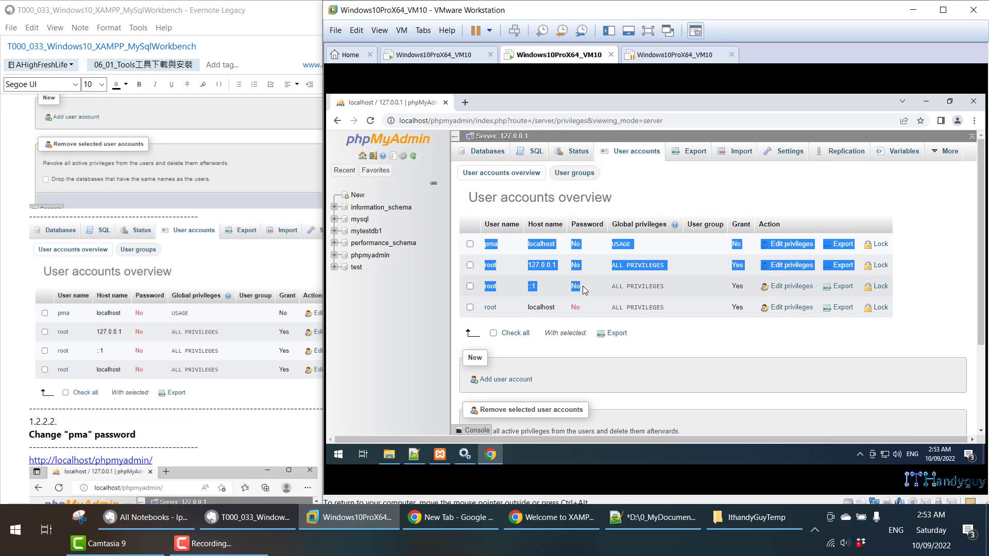
pyautogui.click(604, 248)
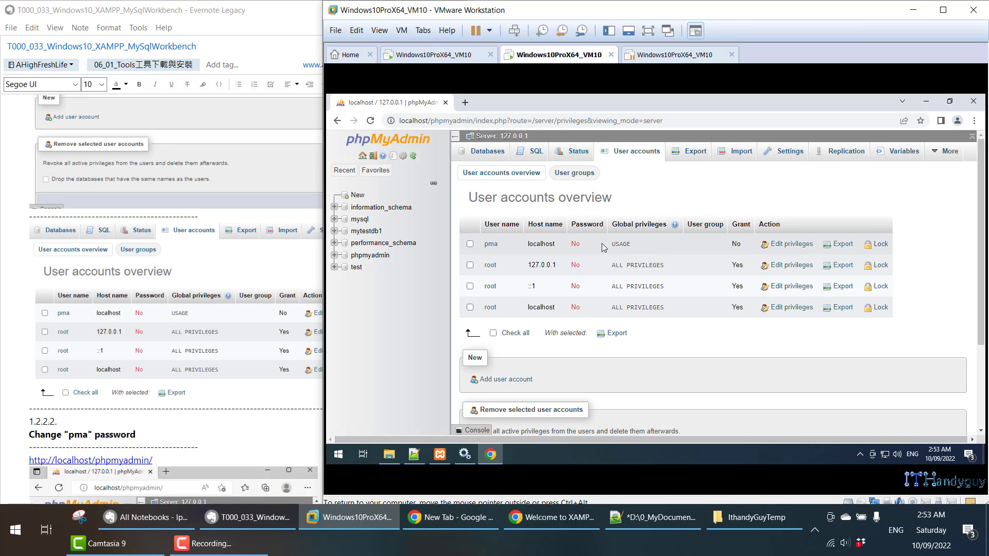
pyautogui.click(496, 249)
pyautogui.scroll(-2, 169, 323)
# - Set and apply a new password for pma@localhost on its Change password tab
pyautogui.scroll(-5, 169, 323)
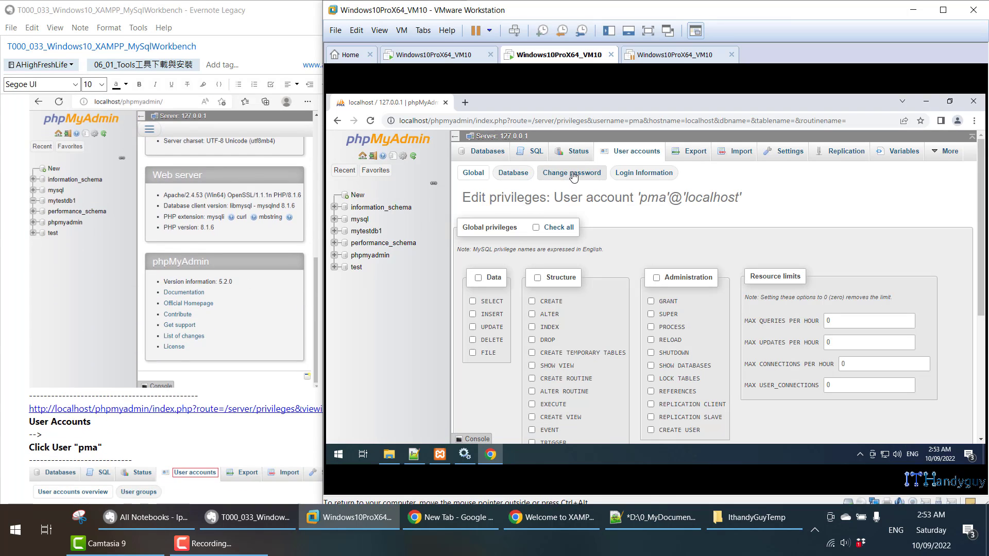
pyautogui.click(571, 173)
pyautogui.click(585, 273)
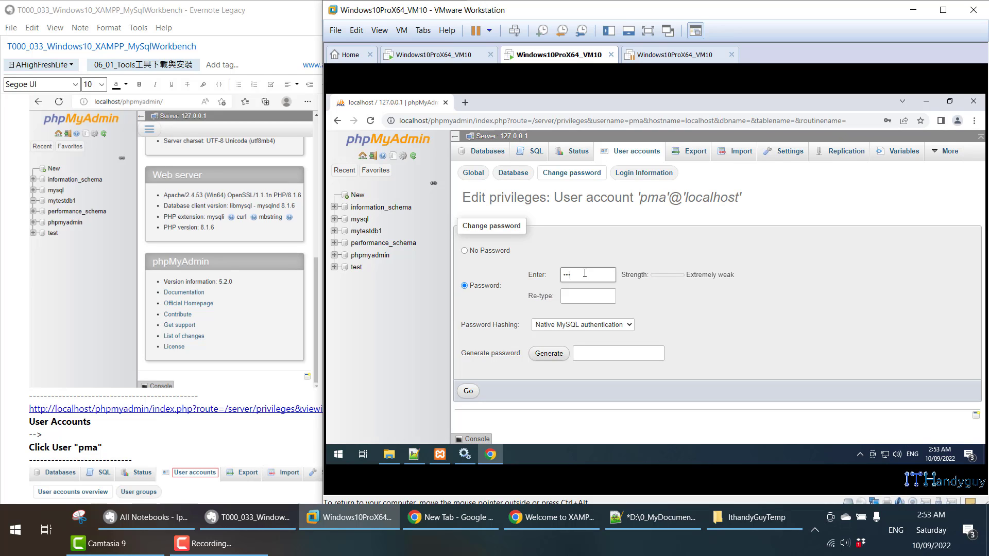
pyautogui.press('Tab')
pyautogui.write('•••')
pyautogui.scroll(-2, 104, 372)
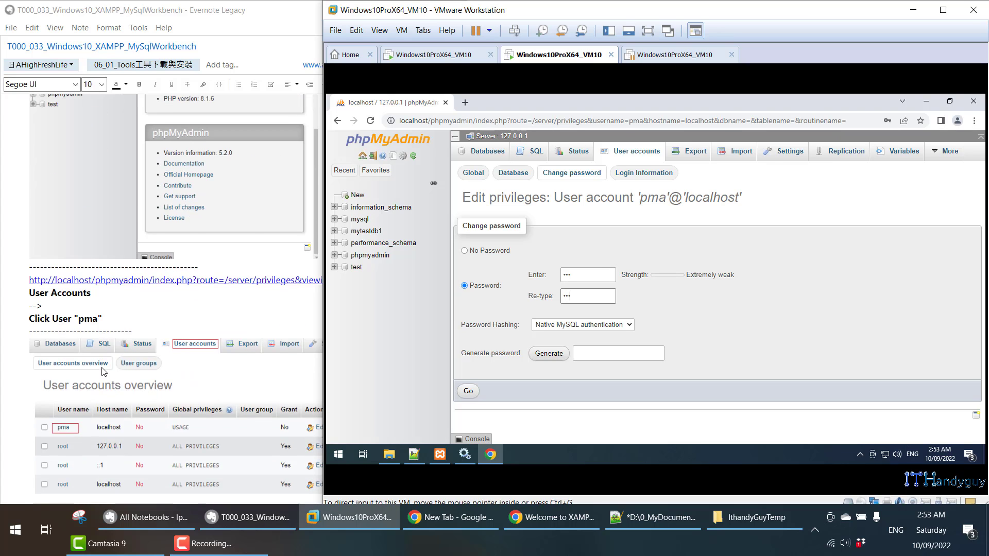
pyautogui.scroll(-5, 104, 372)
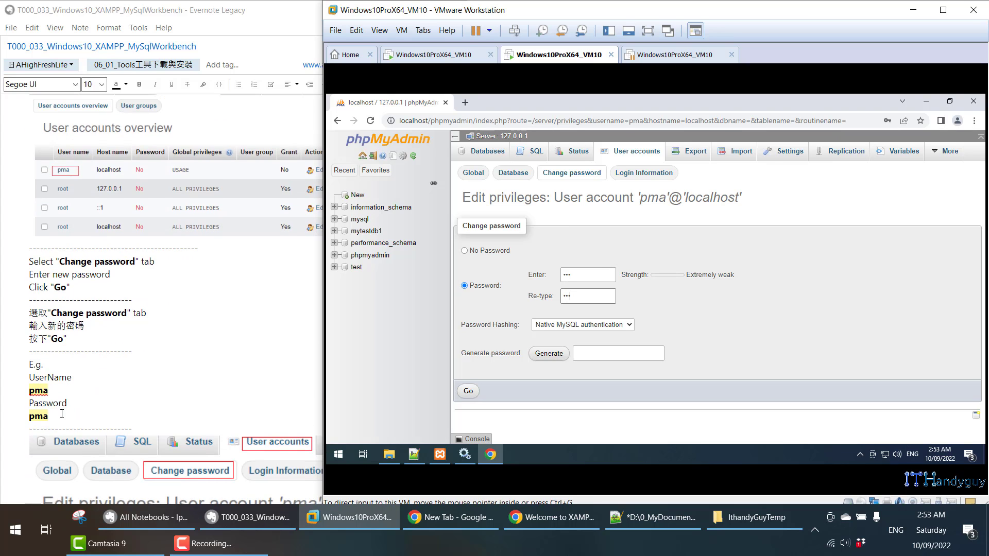
pyautogui.moveTo(61, 413); pyautogui.dragTo(22, 378)
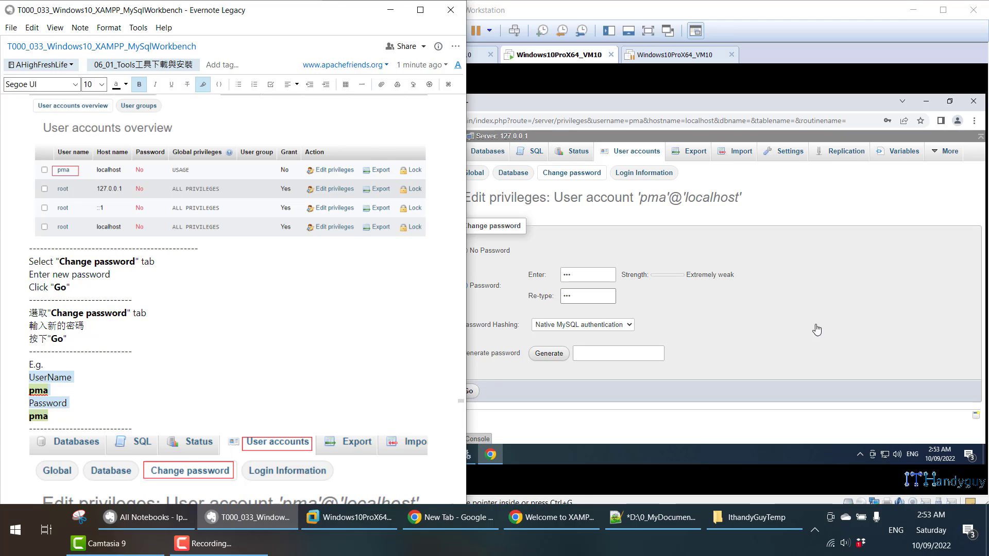
pyautogui.click(816, 329)
pyautogui.click(468, 392)
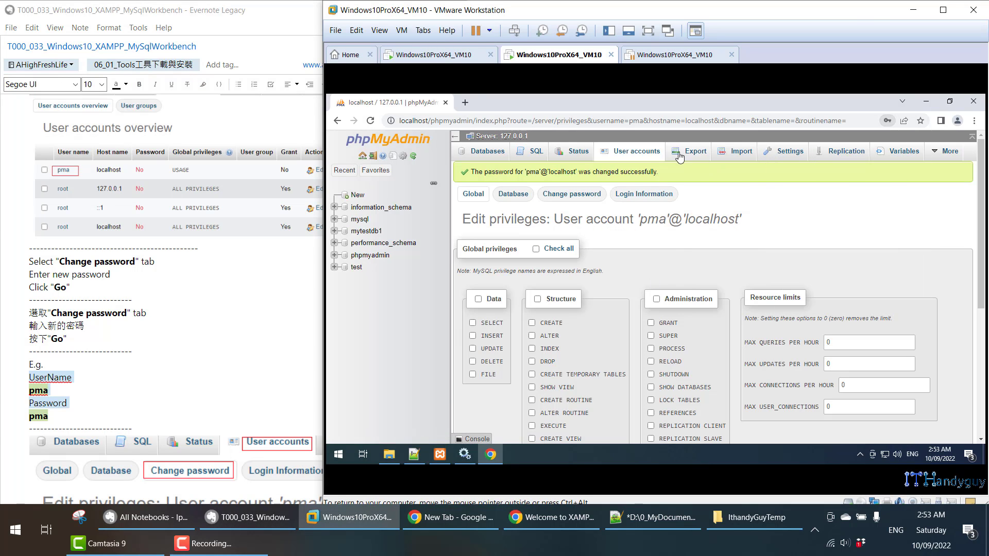
# - Return to User accounts and confirm pma's Password column now reads Yes
pyautogui.click(648, 152)
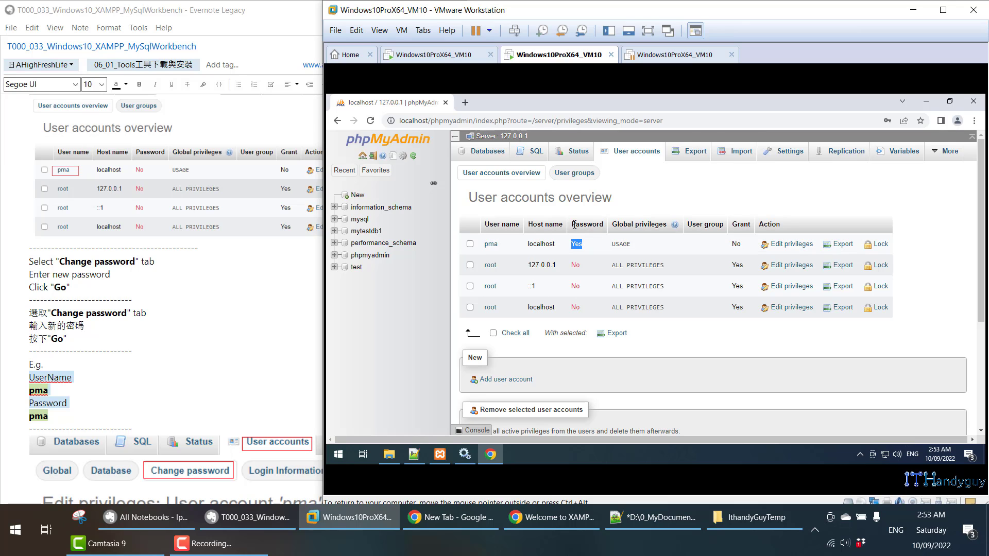
pyautogui.moveTo(573, 225); pyautogui.dragTo(597, 242)
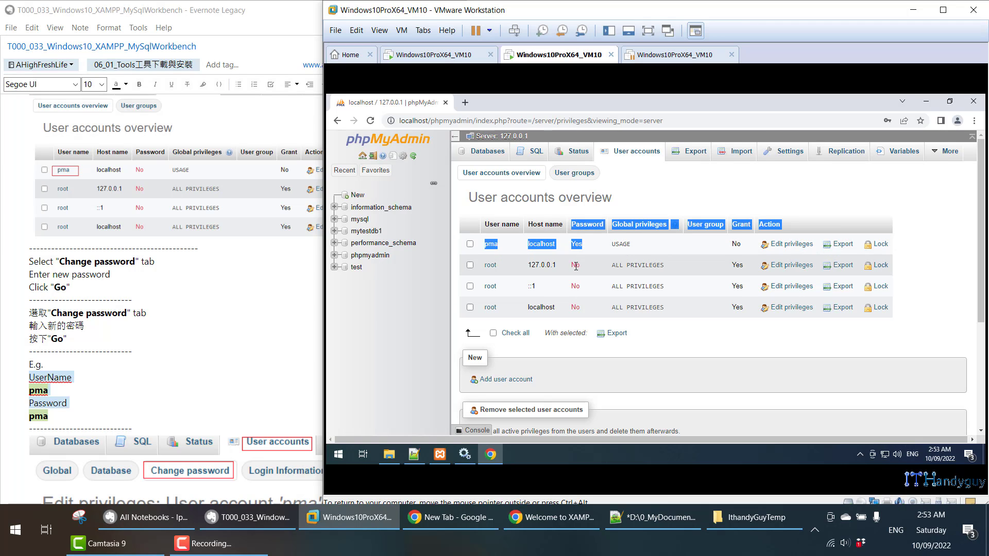
pyautogui.scroll(-5, 128, 359)
pyautogui.scroll(-12, 129, 359)
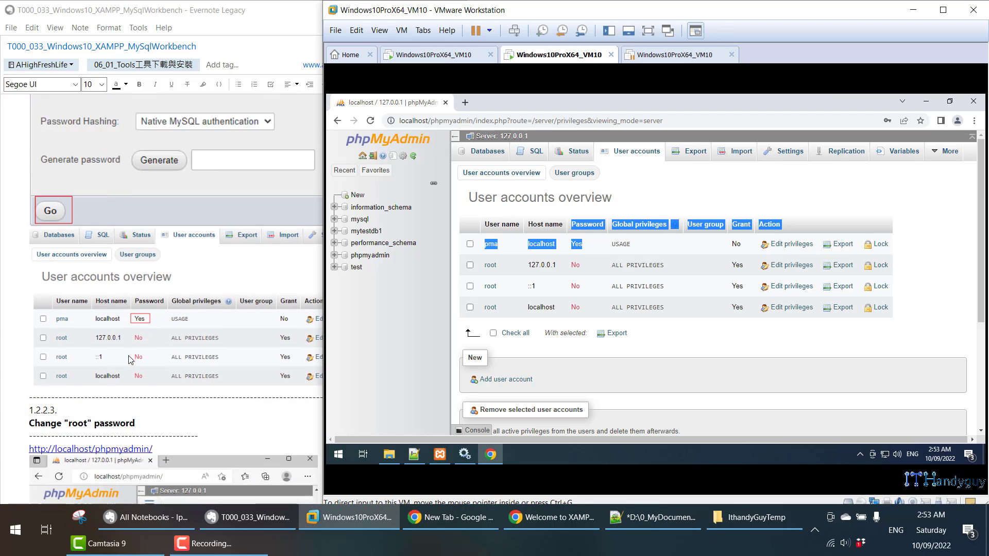
# - Highlight the root hosts 127.0.0.1, ::1 and localhost in User accounts, then check network status
pyautogui.scroll(-1, 130, 356)
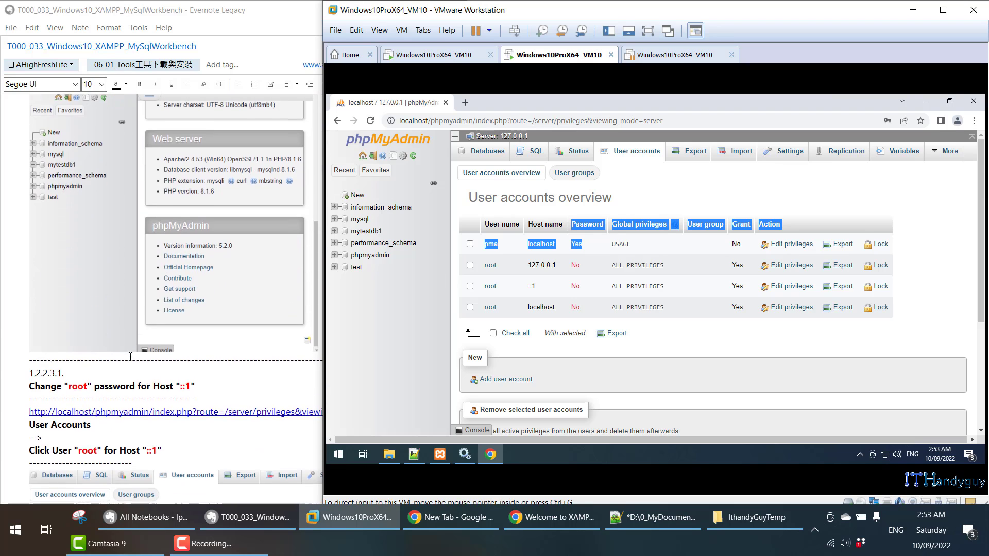
pyautogui.doubleClick(532, 286)
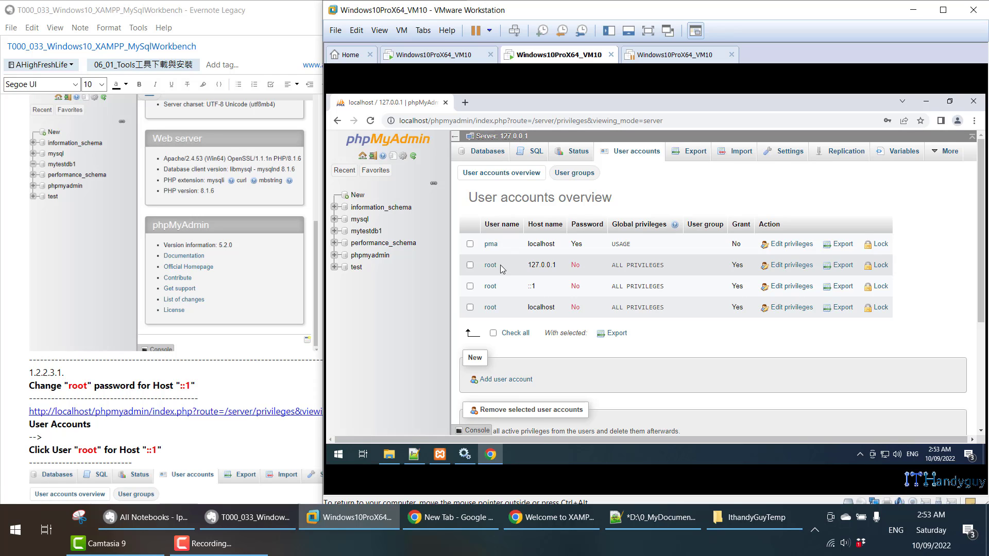
pyautogui.moveTo(526, 264); pyautogui.dragTo(558, 266)
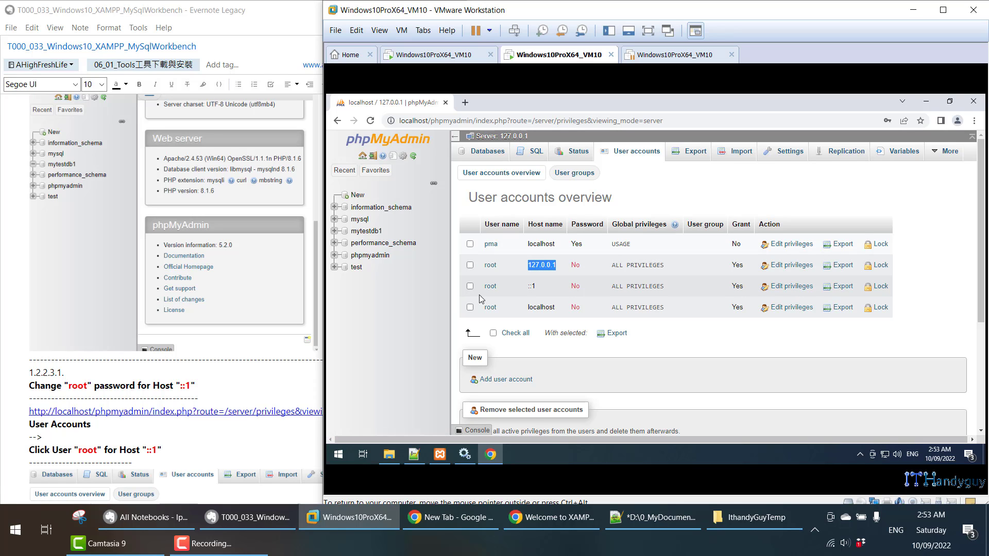
pyautogui.click(503, 289)
pyautogui.moveTo(539, 292); pyautogui.dragTo(539, 292)
pyautogui.doubleClick(490, 308)
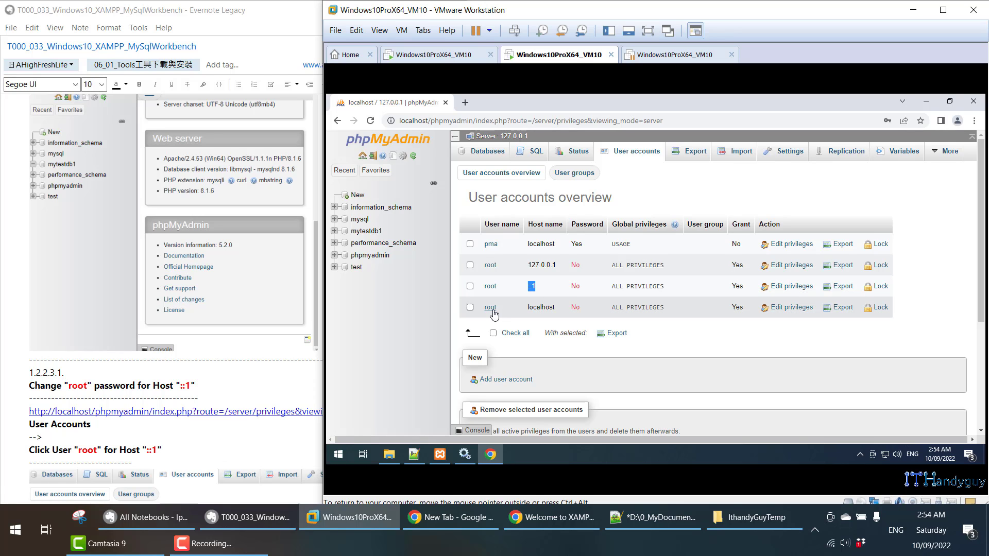
pyautogui.moveTo(528, 307); pyautogui.dragTo(556, 305)
pyautogui.moveTo(527, 265); pyautogui.dragTo(557, 265)
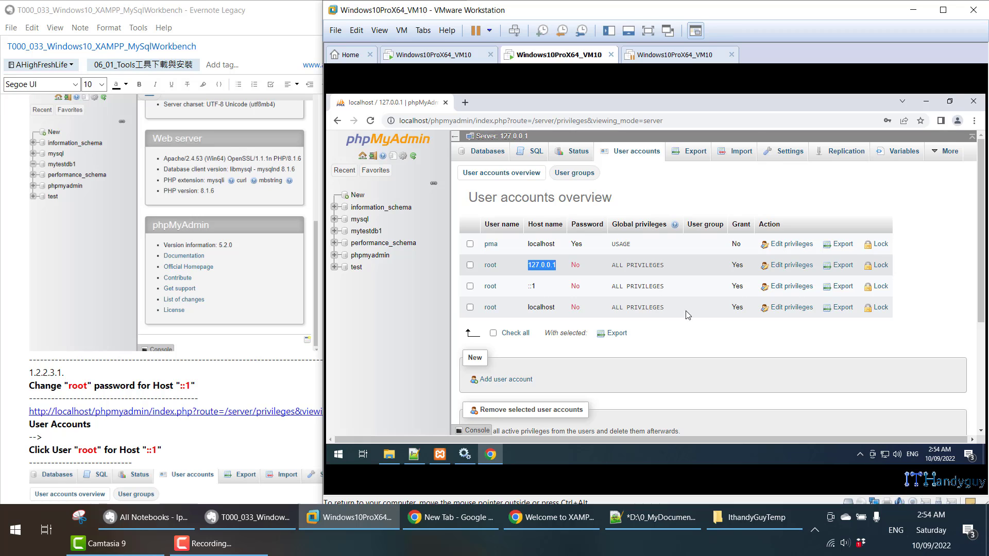
pyautogui.click(886, 458)
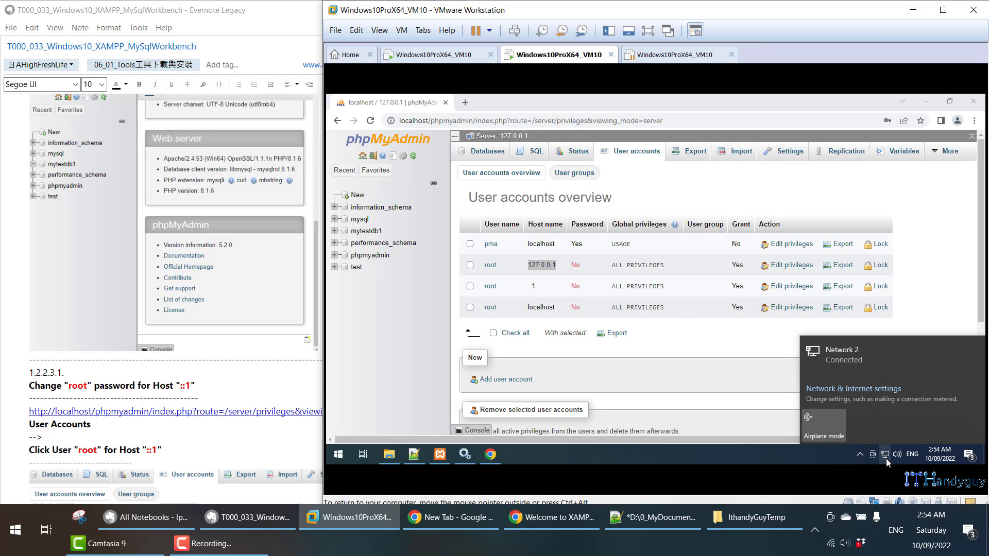
# - Look up the VM's IPv4 address 192.168.1.48 in the network connection properties
pyautogui.rightClick(886, 459)
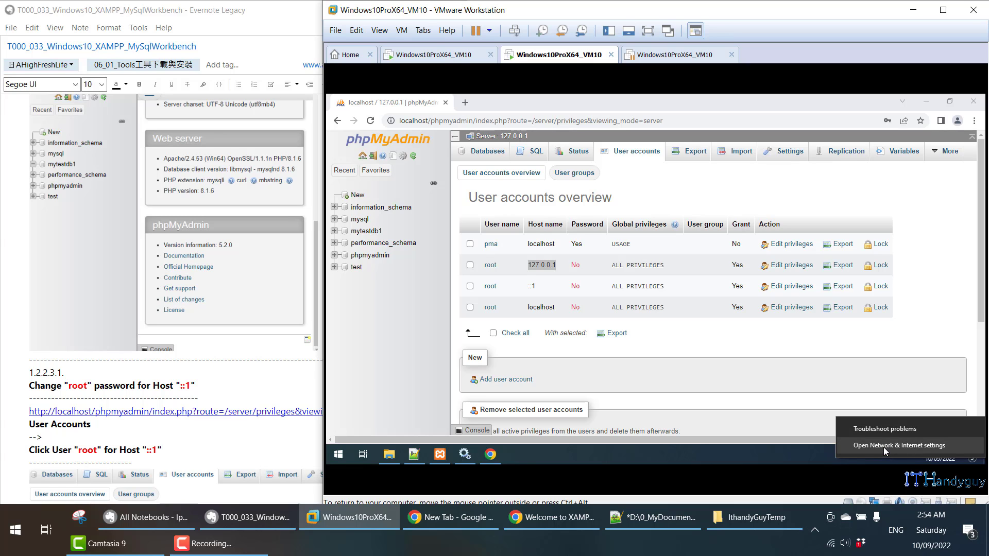
pyautogui.click(884, 447)
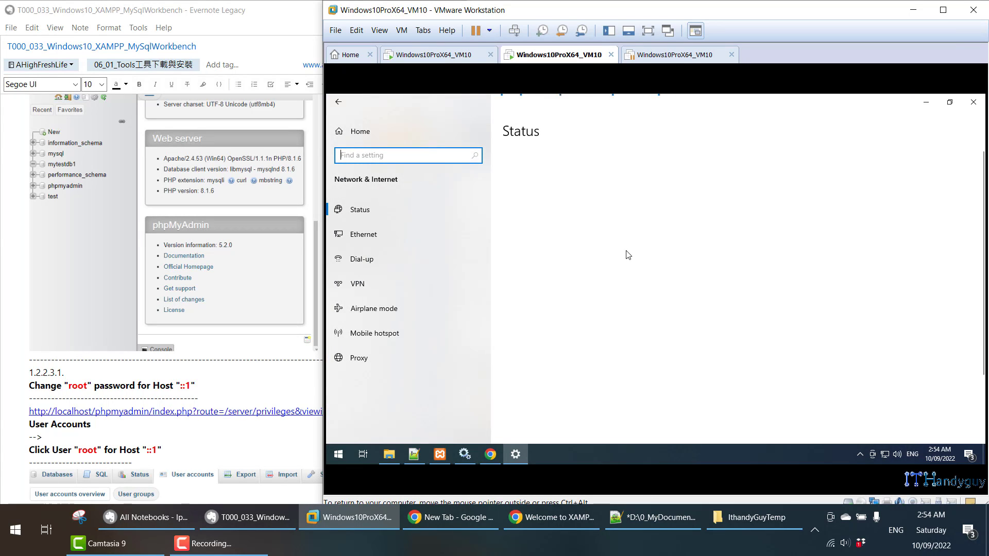
pyautogui.click(567, 303)
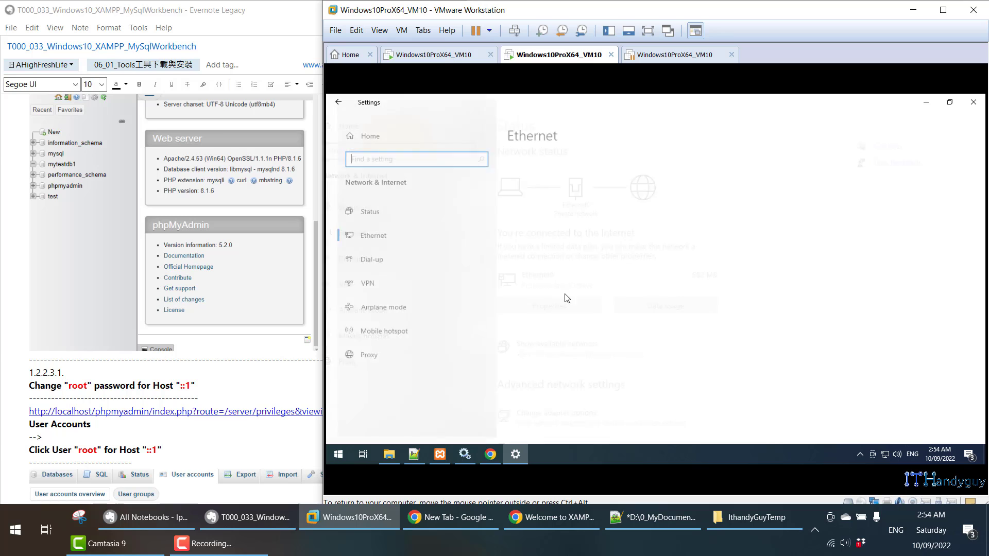
pyautogui.scroll(-5, 625, 294)
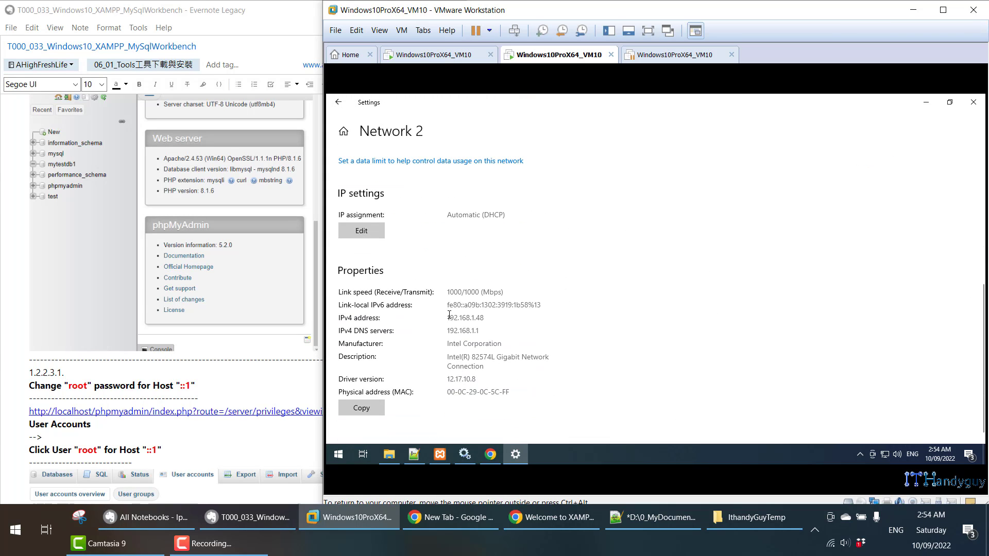
pyautogui.moveTo(450, 317); pyautogui.dragTo(512, 316)
pyautogui.click(586, 337)
# - Run ipconfig in Command Prompt and copy the IPv4 address 192.168.1.48
pyautogui.press('super')
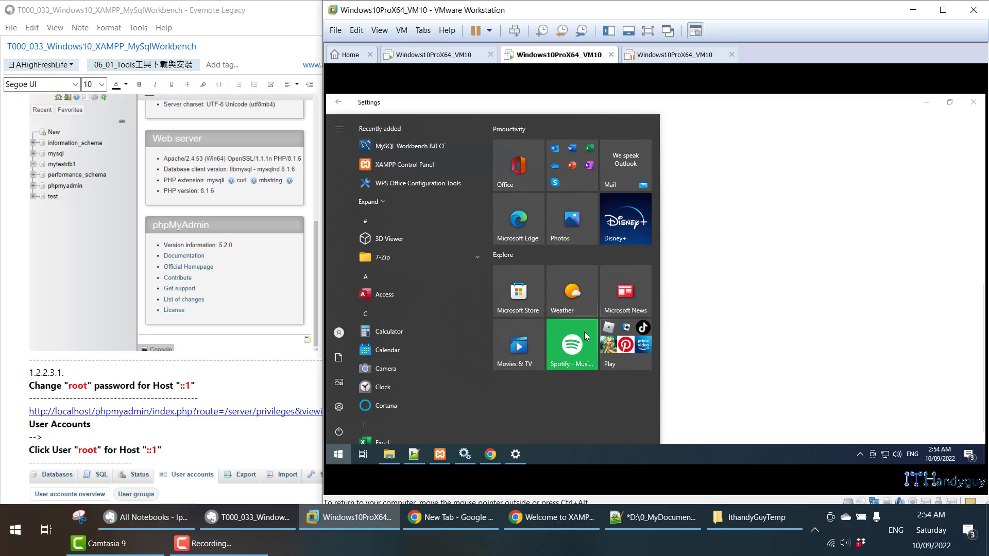
pyautogui.write('cmd')
pyautogui.press('Return')
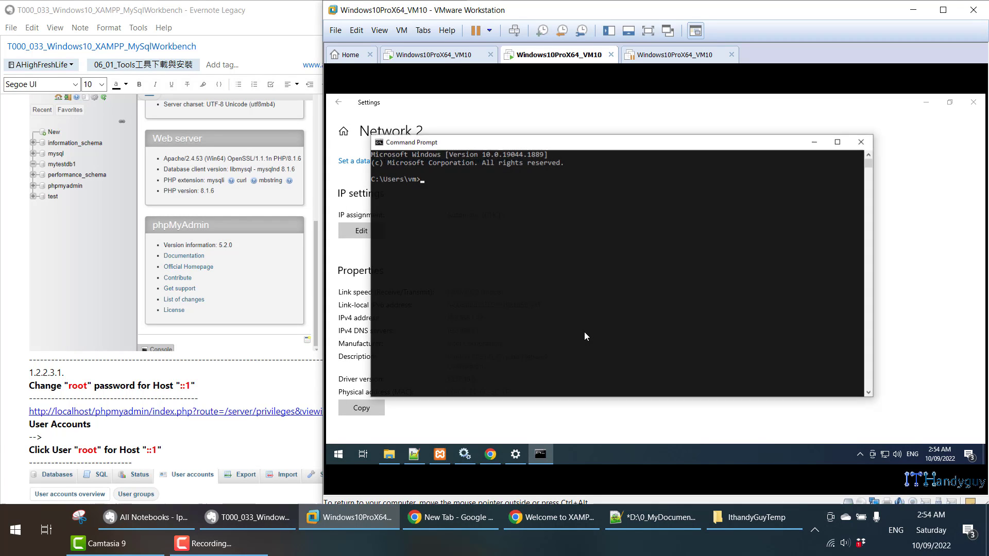
pyautogui.write('ipcon')
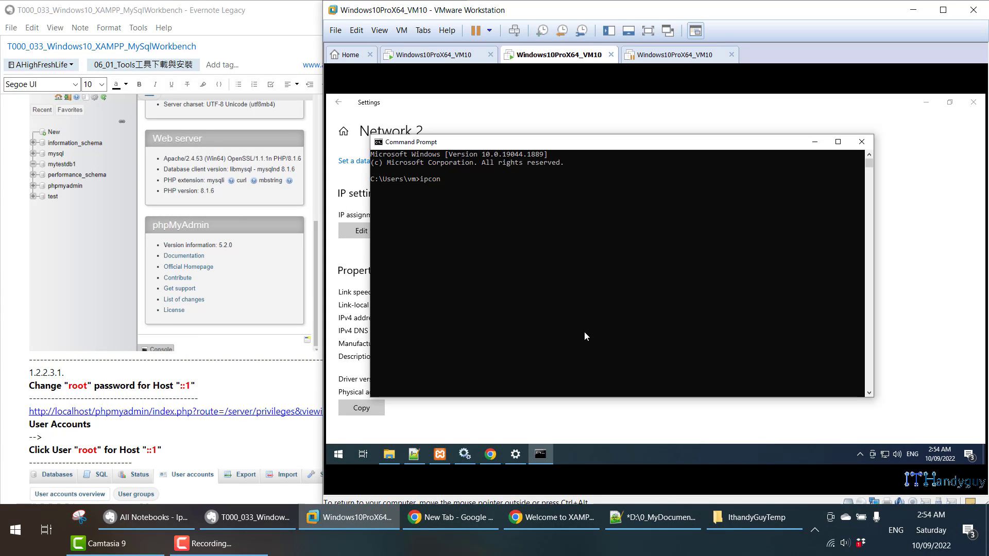
pyautogui.write('fig')
pyautogui.press('Return')
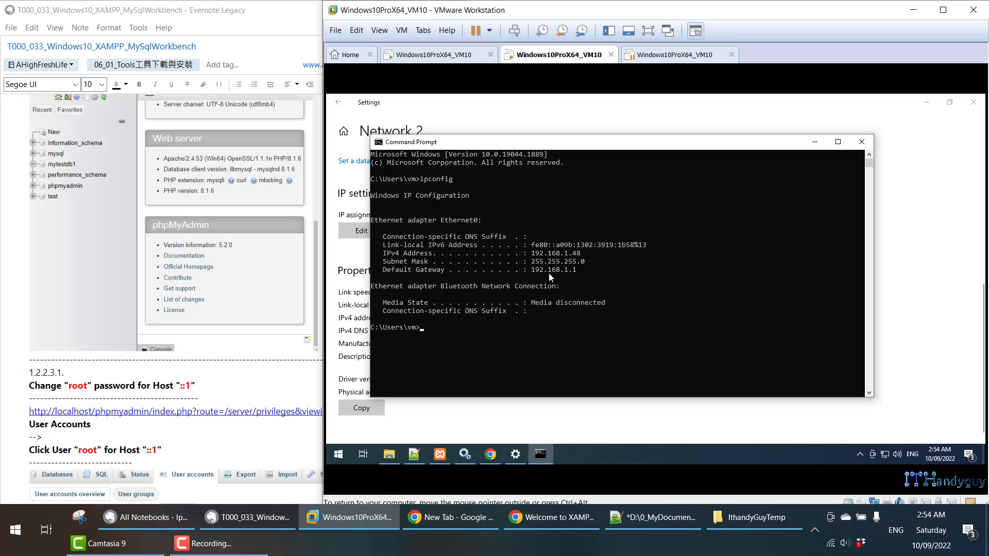
pyautogui.moveTo(531, 252); pyautogui.dragTo(579, 253)
pyautogui.click(583, 269)
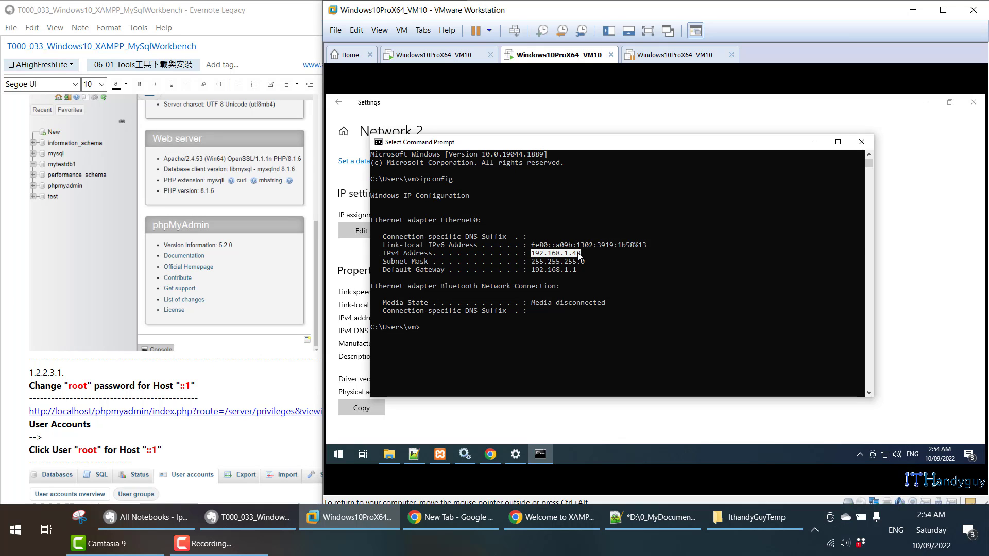
pyautogui.rightClick(577, 253)
pyautogui.click(568, 519)
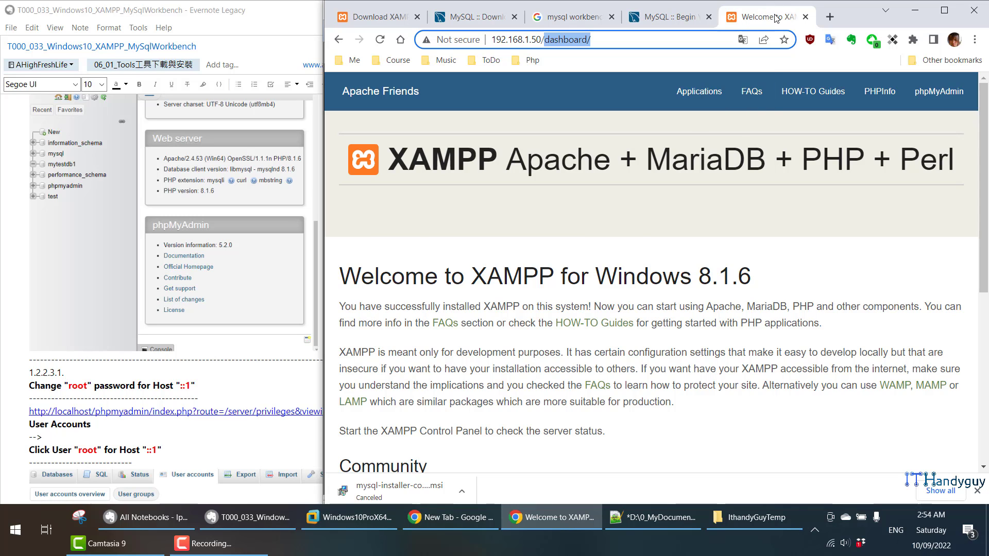
# - Replace the old XAMPP tab with a new host Chrome tab loading 192.168.1.48/
pyautogui.middleClick(776, 18)
pyautogui.click(828, 18)
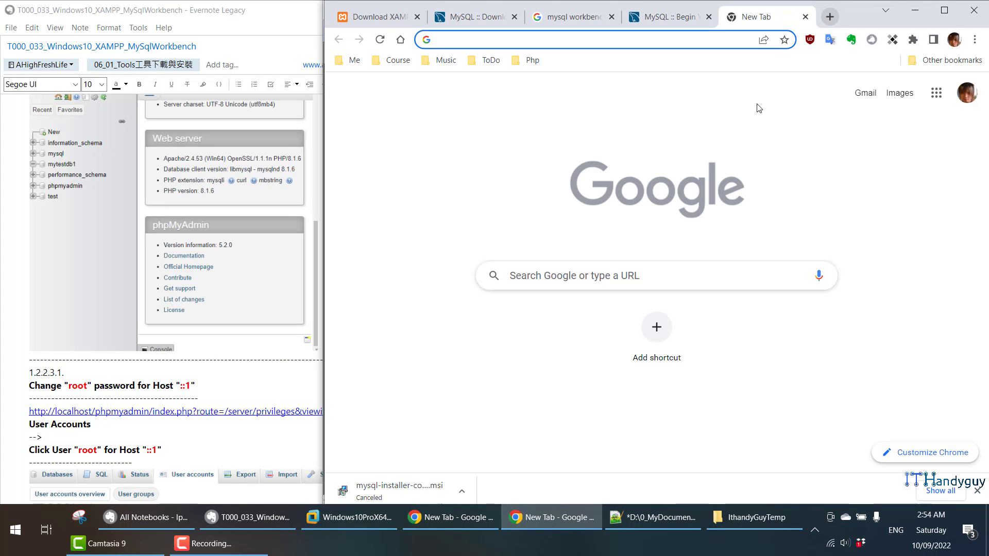
pyautogui.click(370, 523)
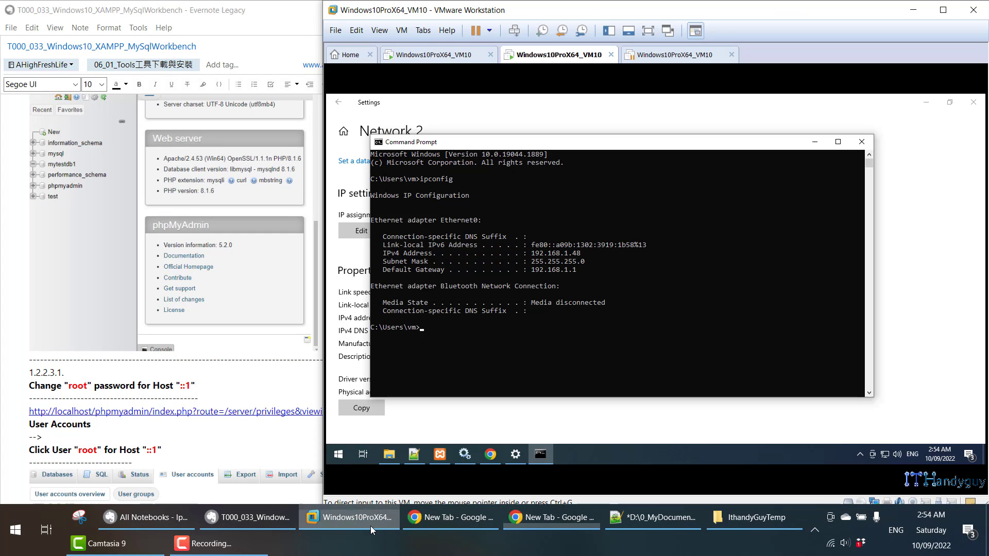
pyautogui.click(557, 516)
pyautogui.write('192.168.1.48')
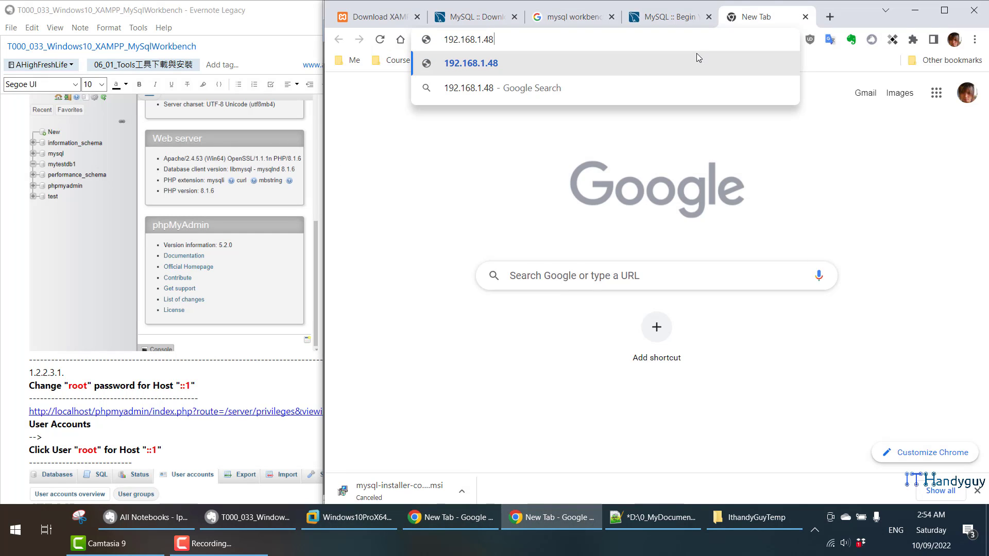
pyautogui.write('/')
pyautogui.press('Return')
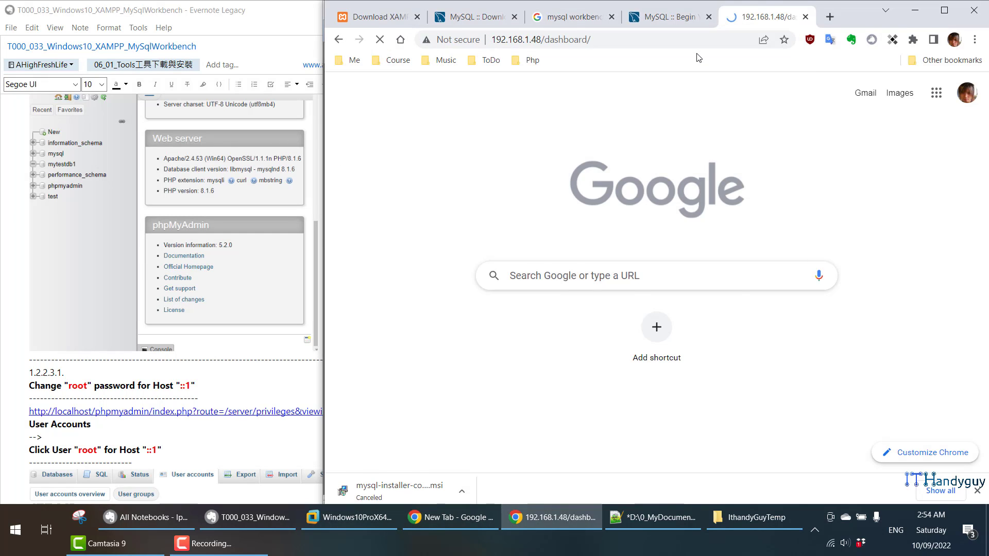
# - Load 192.168.1.48/phpmyadmin in the host browser, which returns 403 Forbidden
pyautogui.moveTo(548, 39); pyautogui.dragTo(693, 41)
pyautogui.press('End')
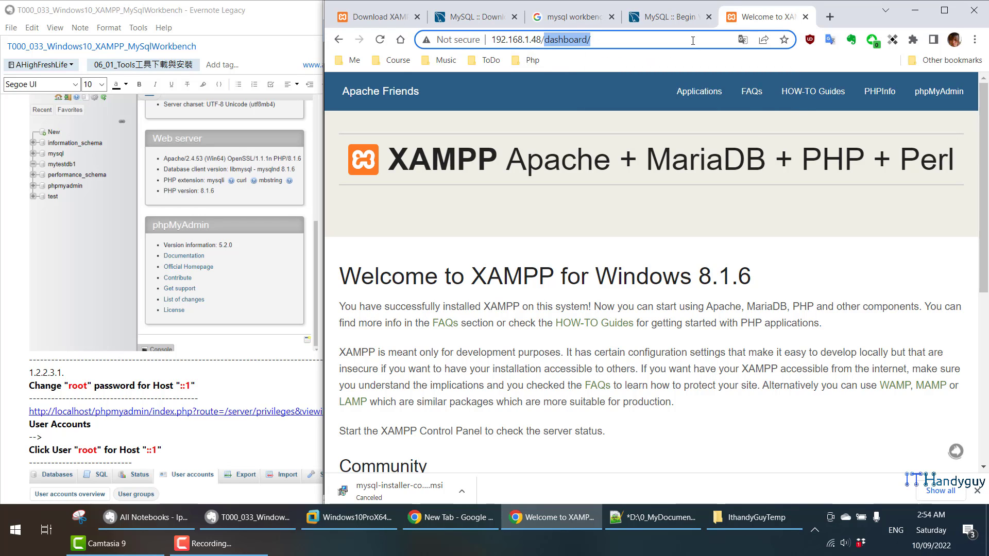
pyautogui.write('phpmyadm,')
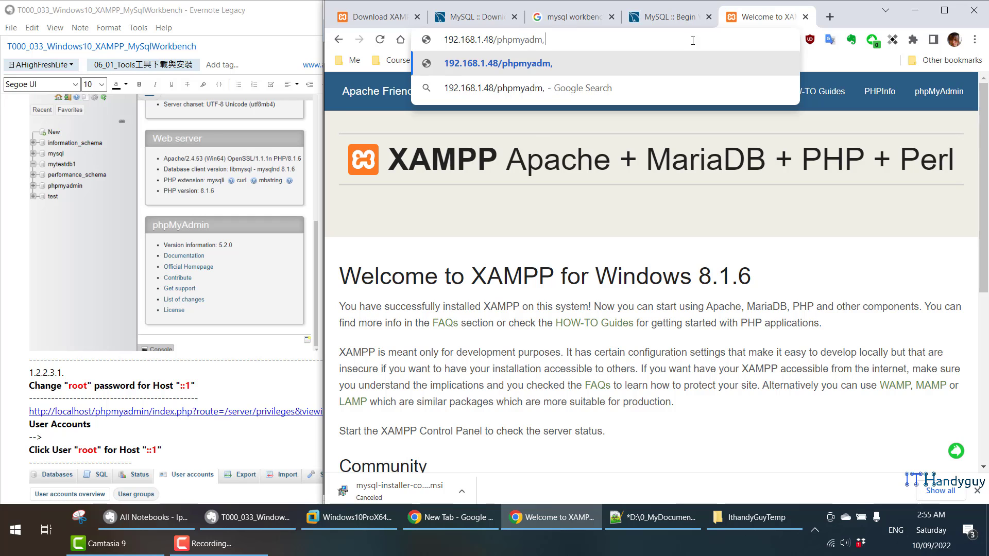
pyautogui.press('BackSpace')
pyautogui.write('in')
pyautogui.press('Return')
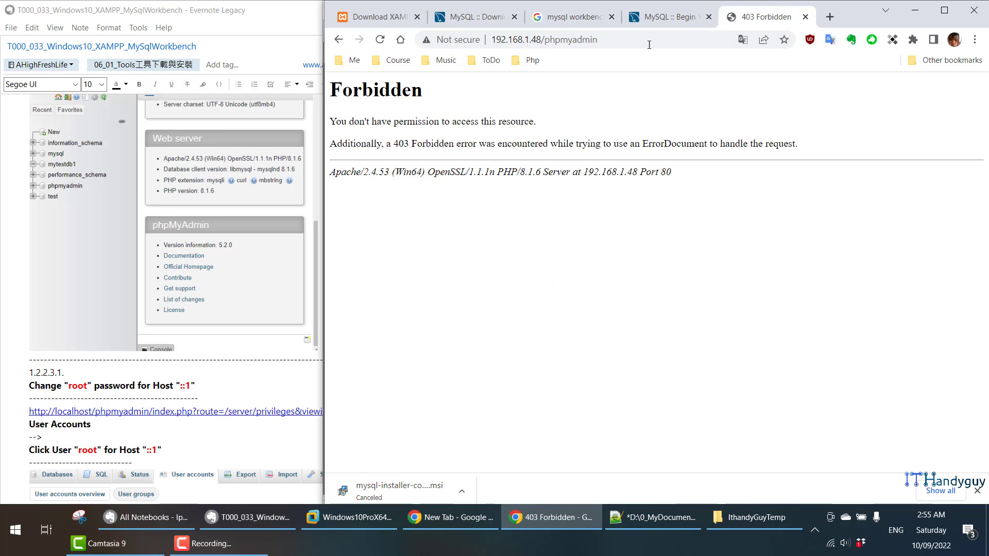
pyautogui.doubleClick(562, 45)
pyautogui.write('p')
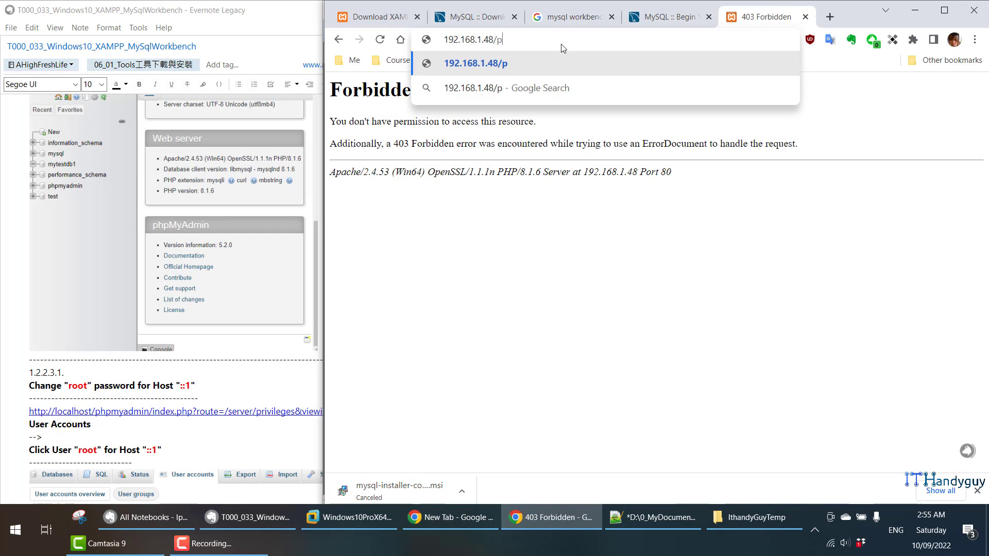
pyautogui.write('hpmyadmin')
pyautogui.press('Return')
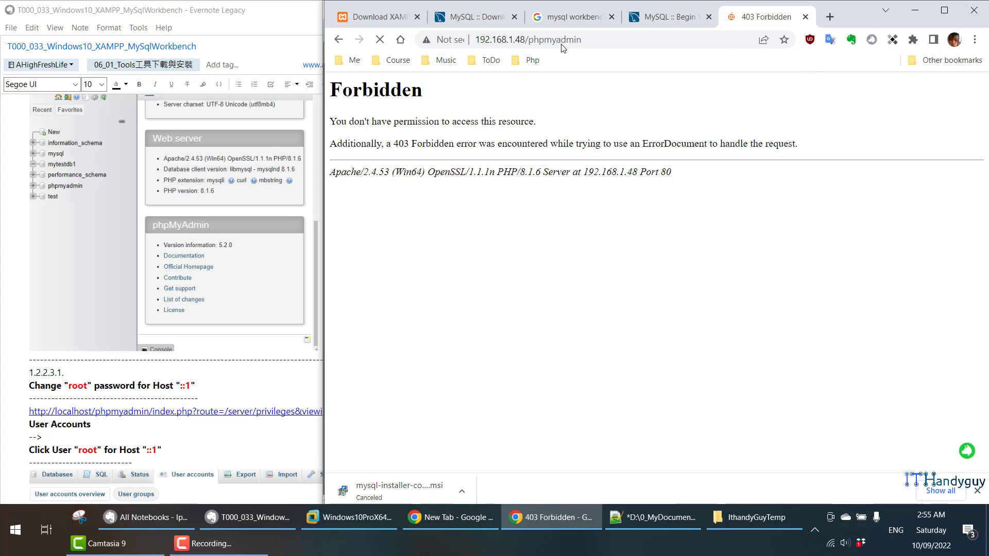
# - Trim the address to the VM's XAMPP root page, then return to the forbidden phpmyadmin page
pyautogui.click(563, 44)
pyautogui.hotkey('ctrl', 'c')
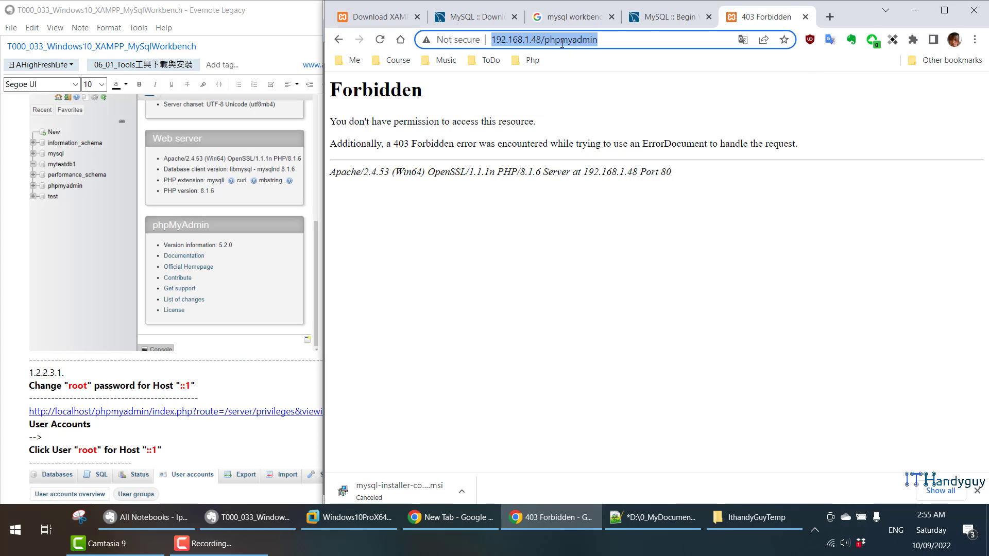
pyautogui.click(559, 44)
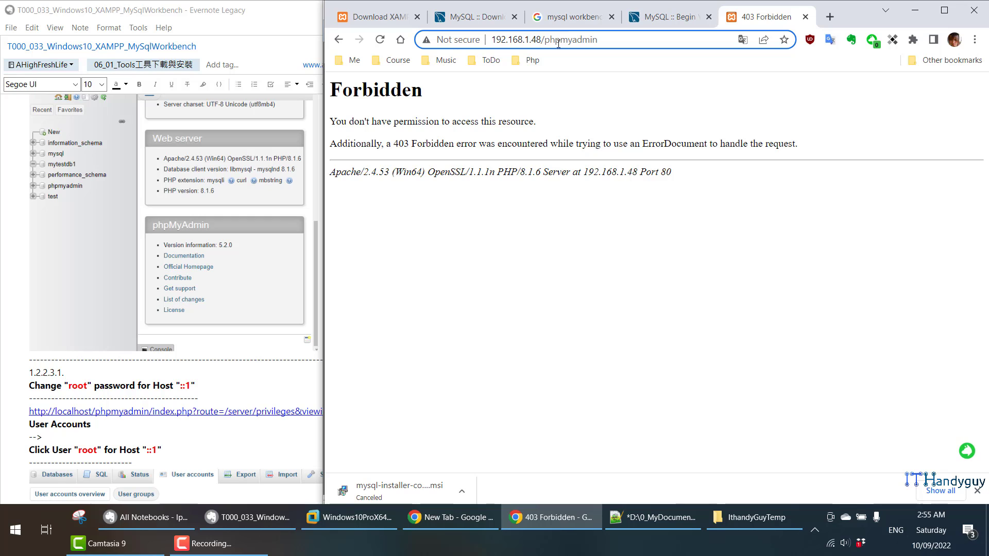
pyautogui.moveTo(543, 43); pyautogui.dragTo(591, 41)
pyautogui.click(587, 41)
pyautogui.doubleClick(583, 40)
pyautogui.press('BackSpace')
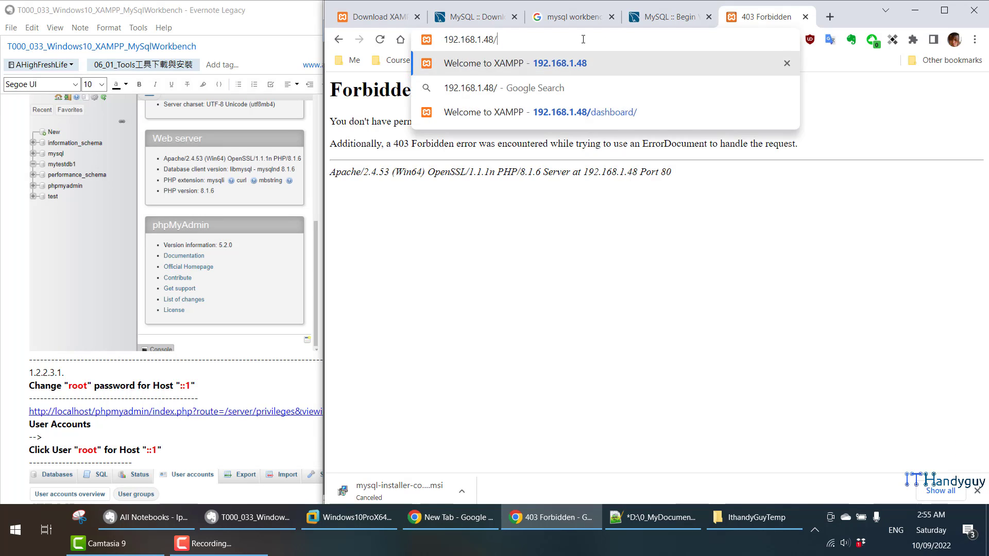
pyautogui.press('Return')
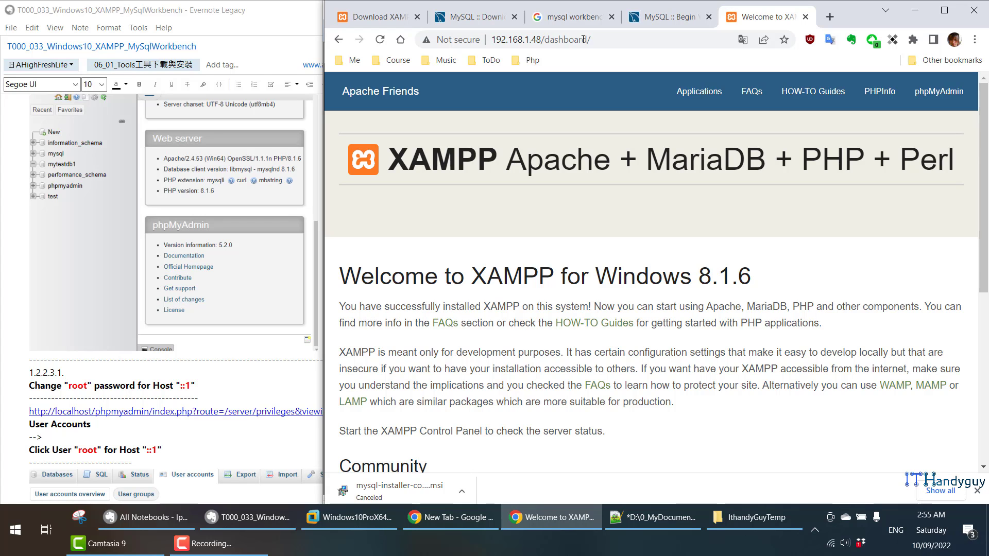
pyautogui.click(338, 39)
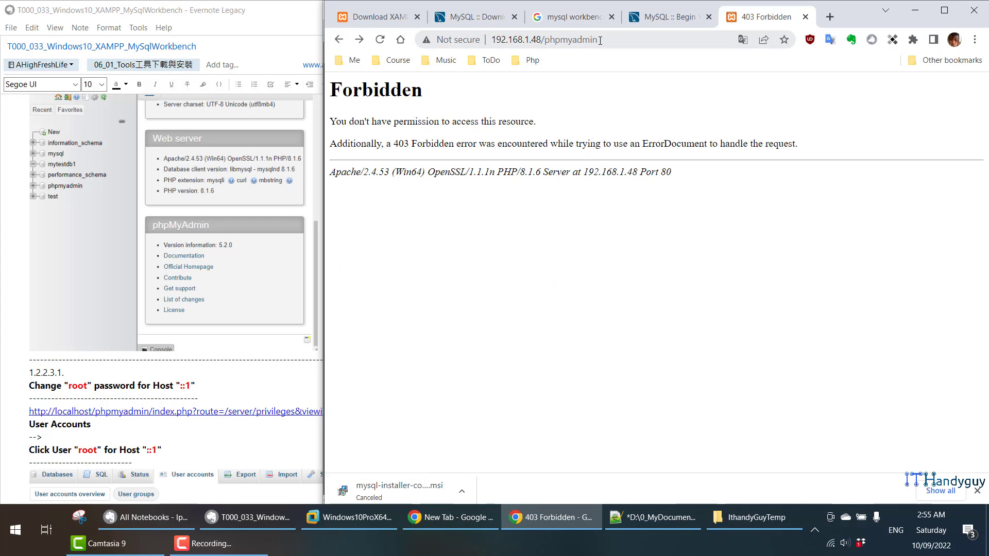
pyautogui.click(383, 520)
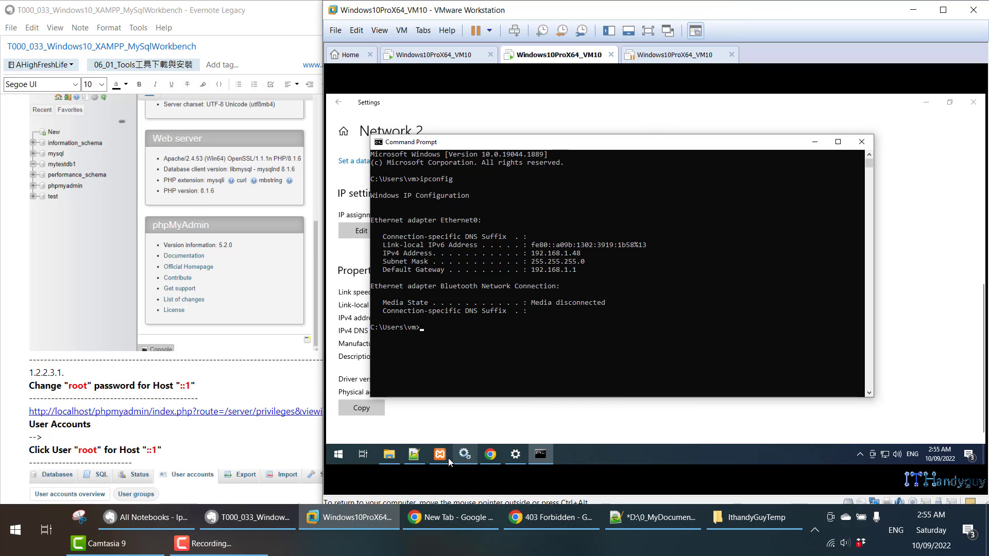
# - In the VM's Chrome, open phpMyAdmin via 192.168.1.48 in a new tab, then try localhost
pyautogui.click(490, 455)
pyautogui.click(462, 103)
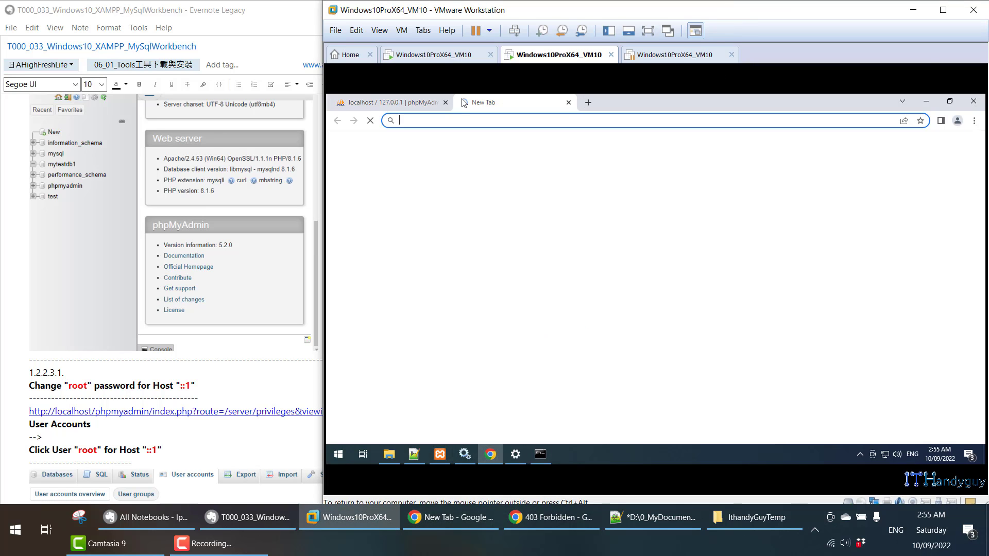
pyautogui.hotkey('ctrl', 'v')
pyautogui.press('Return')
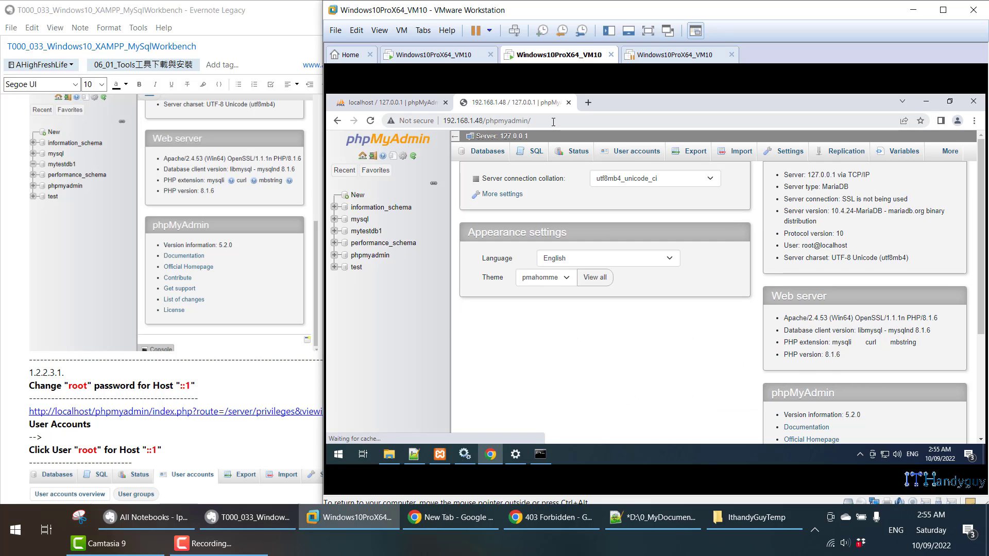
pyautogui.click(504, 121)
pyautogui.moveTo(483, 121); pyautogui.dragTo(442, 119)
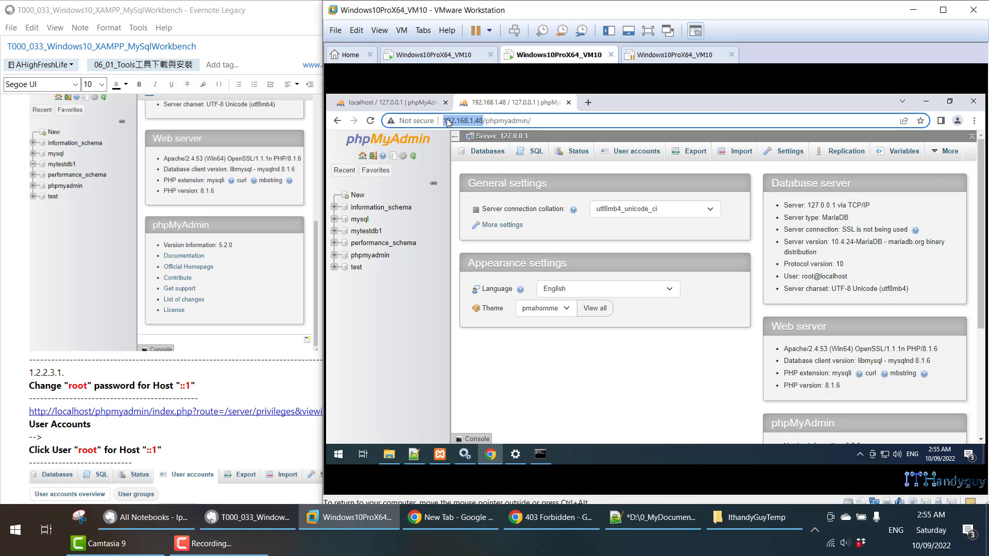
pyautogui.write('localhost')
pyautogui.press('Return')
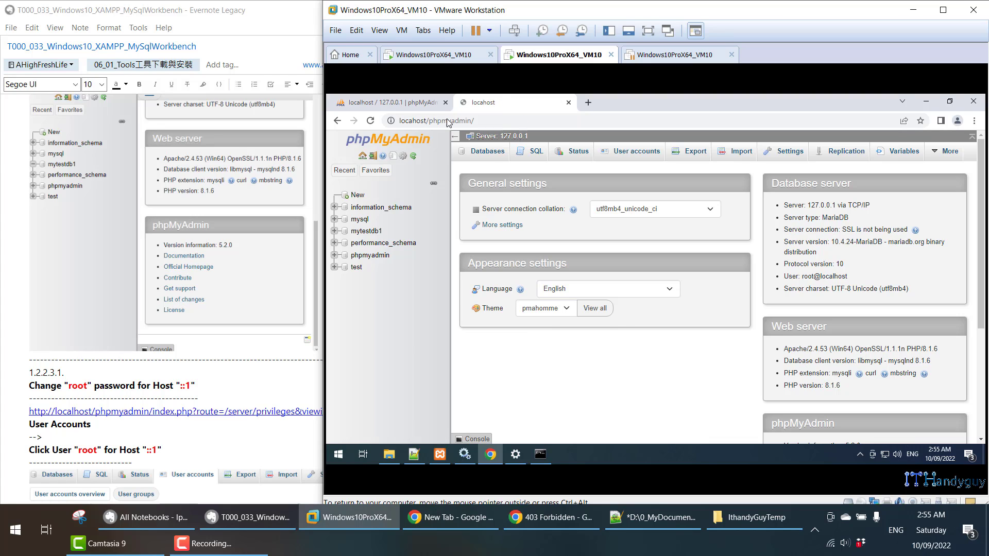
pyautogui.click(337, 122)
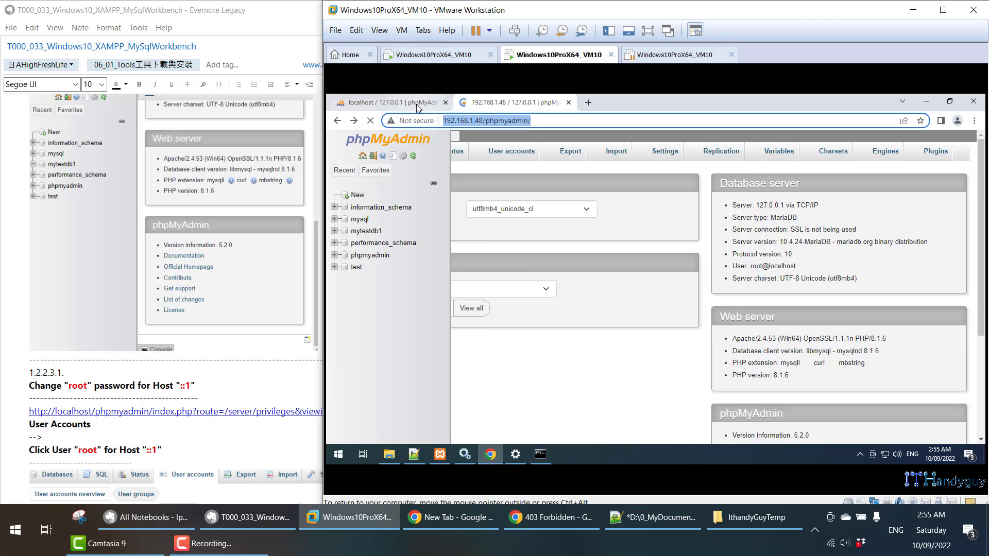
# - Load localhost/phpmyadmin/ in the second tab, then close that extra tab
pyautogui.click(418, 104)
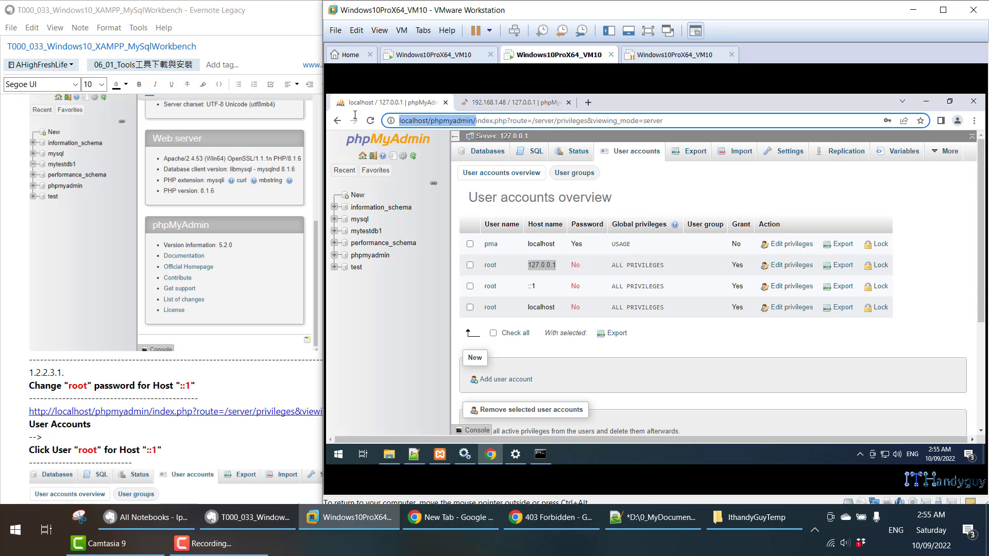
pyautogui.click(513, 103)
pyautogui.click(540, 122)
pyautogui.write('localhost/phpmyadmin/')
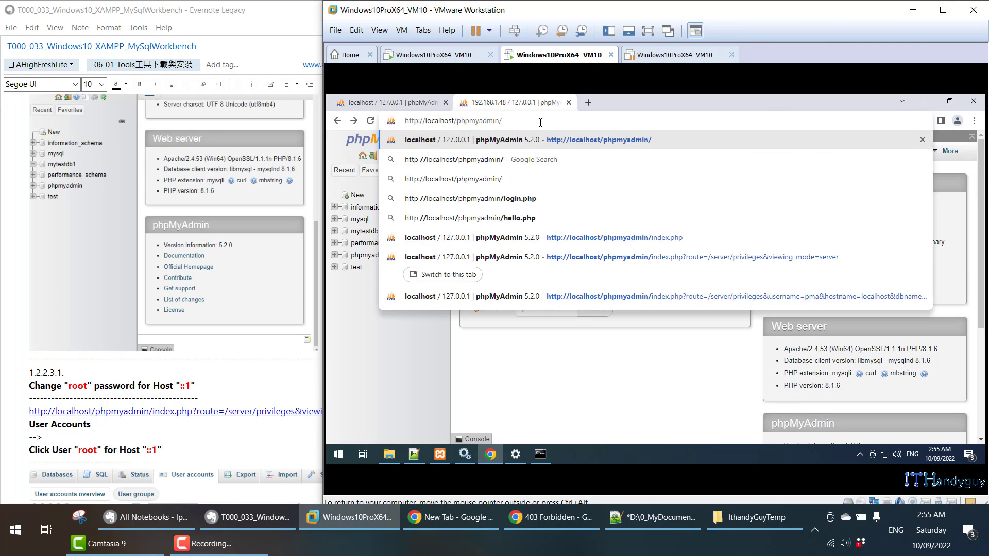
pyautogui.press('Return')
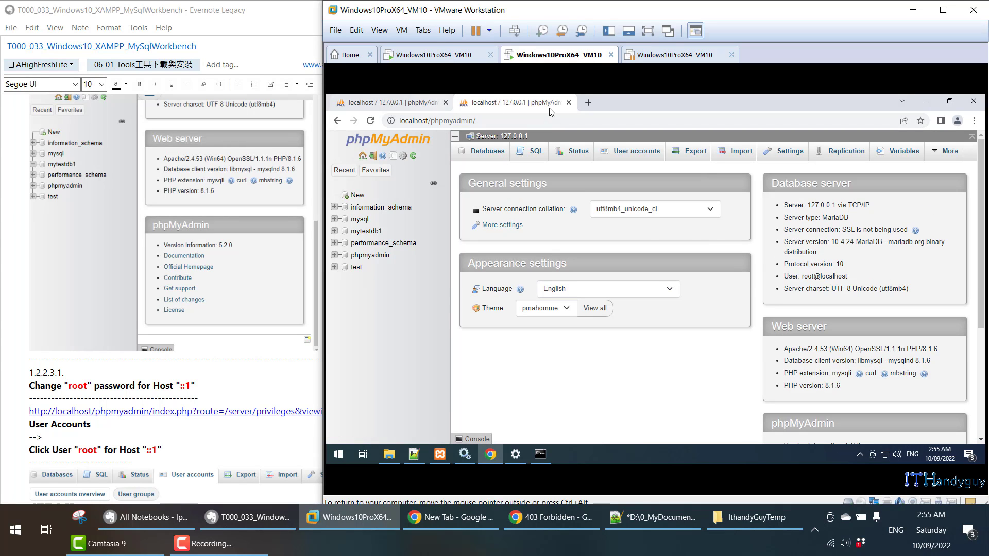
pyautogui.click(569, 102)
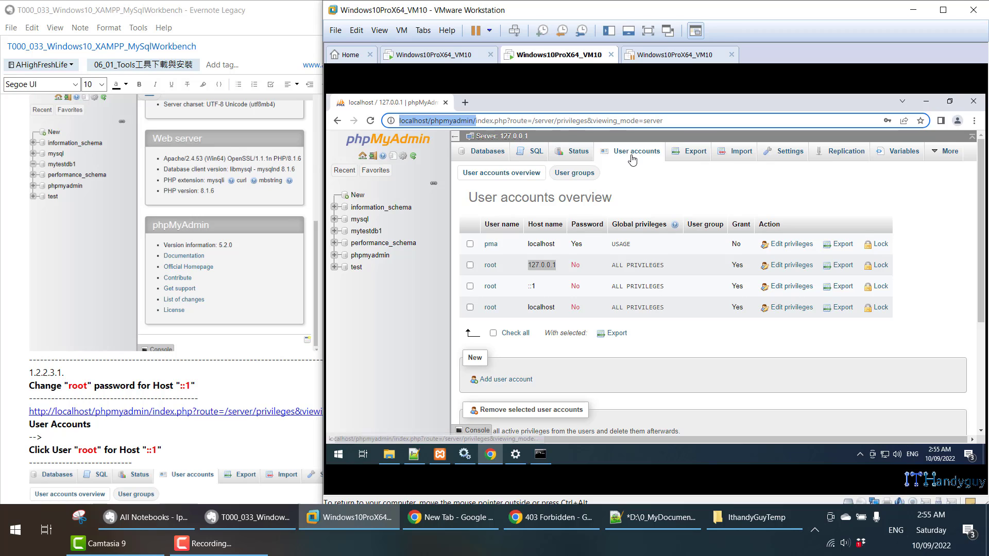
pyautogui.click(548, 278)
pyautogui.moveTo(523, 264); pyautogui.dragTo(565, 264)
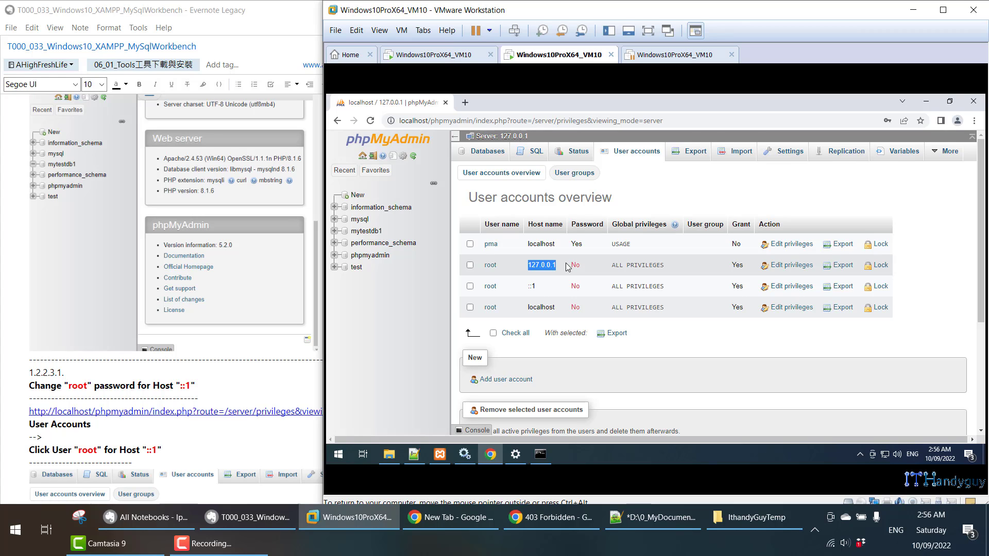
pyautogui.moveTo(860, 308); pyautogui.dragTo(483, 307)
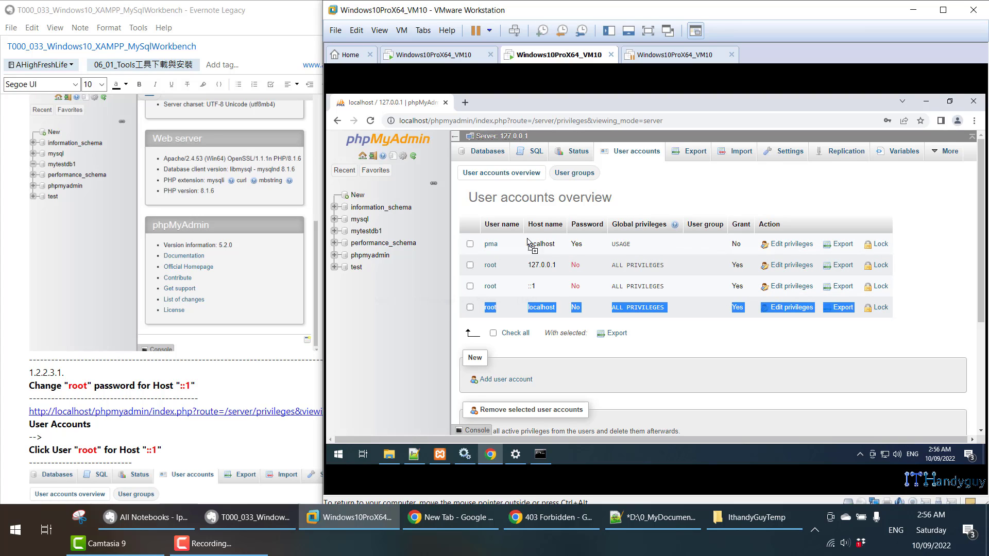
pyautogui.moveTo(483, 265); pyautogui.dragTo(880, 297)
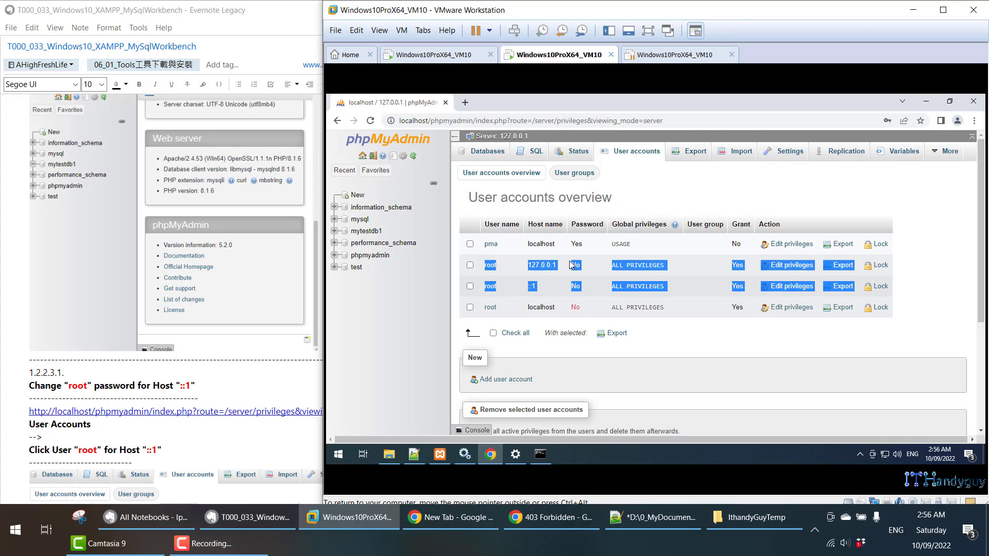
pyautogui.moveTo(572, 265); pyautogui.dragTo(540, 266)
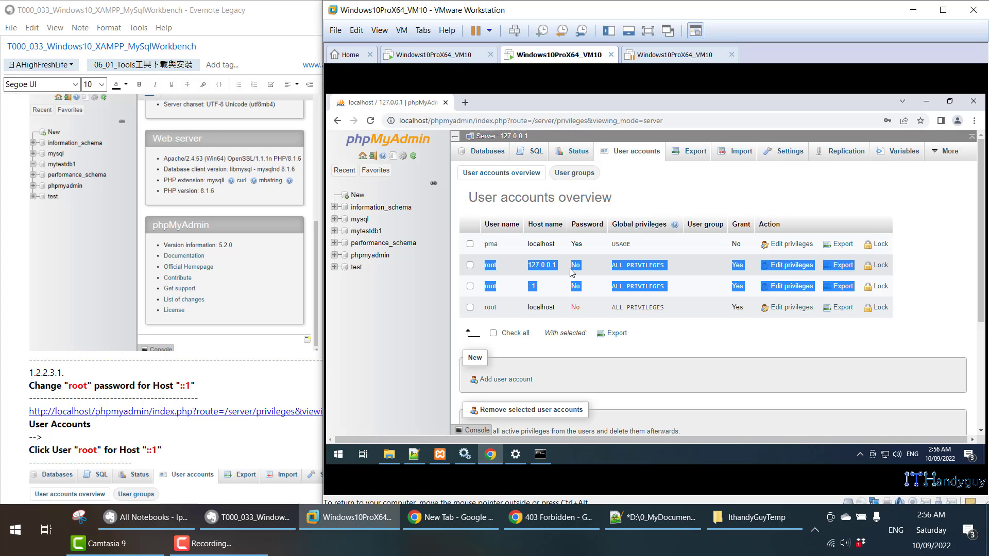
pyautogui.click(661, 198)
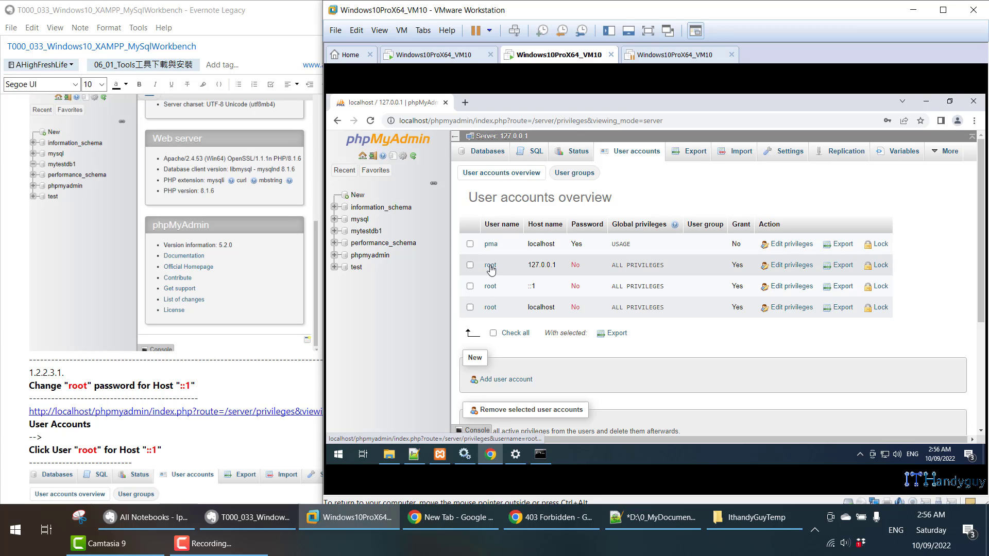
pyautogui.scroll(-10, 257, 334)
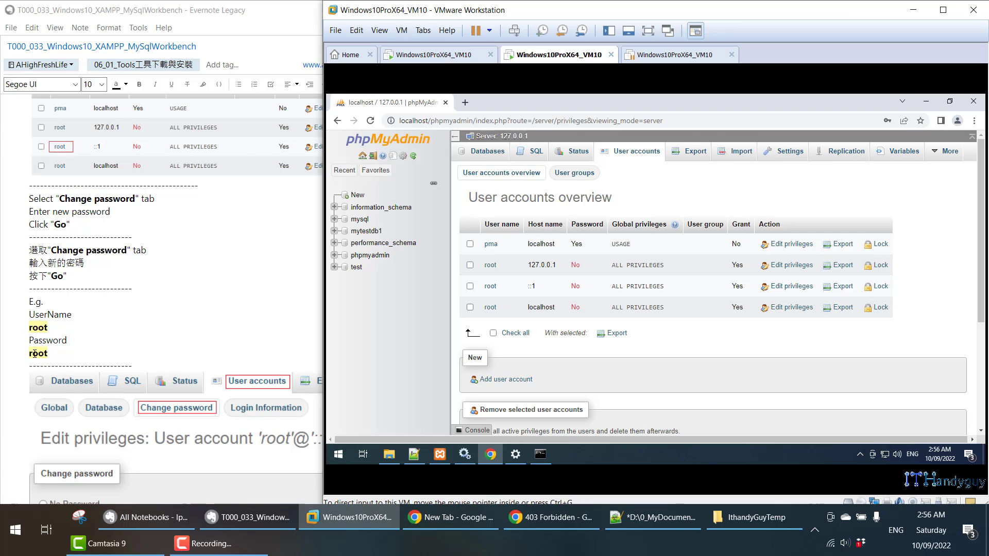
pyautogui.click(49, 356)
pyautogui.moveTo(49, 355); pyautogui.dragTo(12, 337)
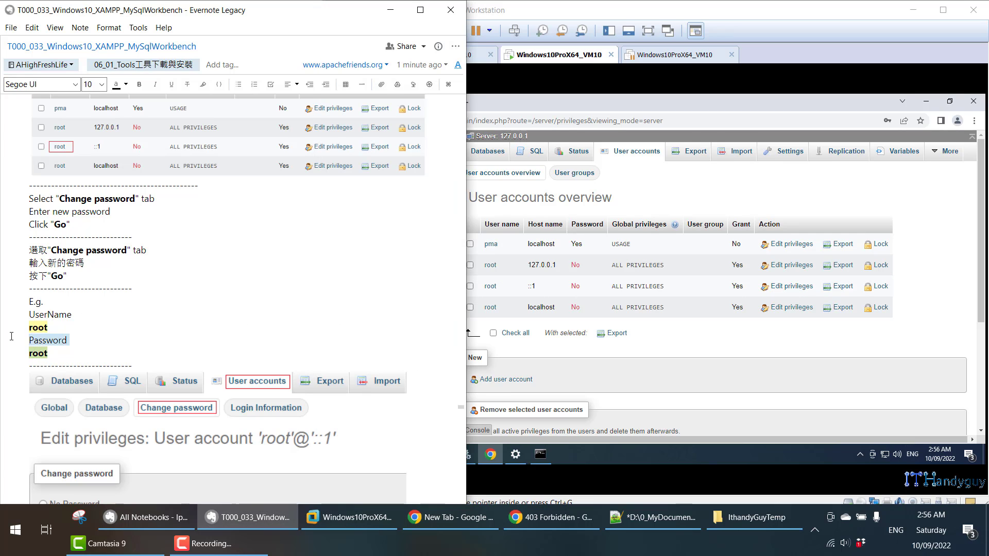
pyautogui.click(494, 269)
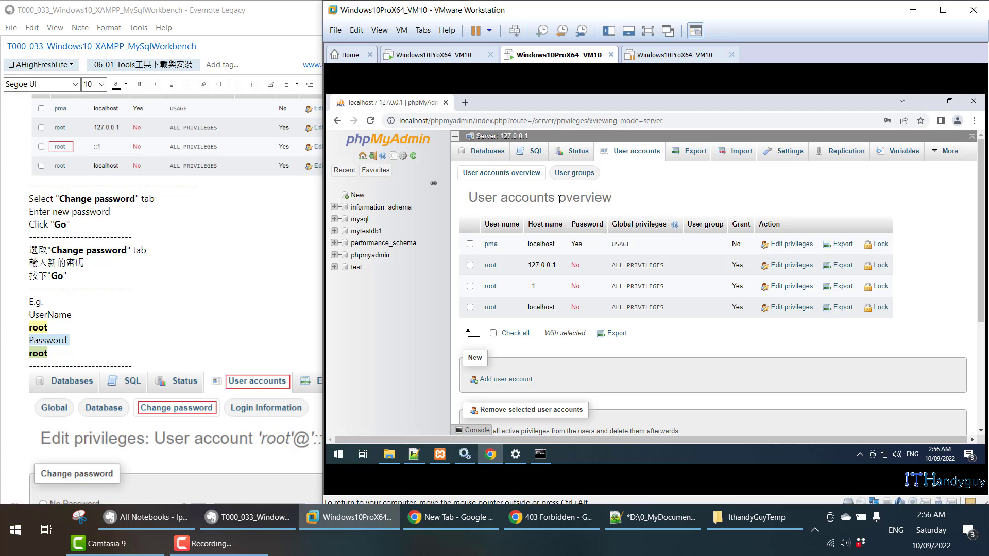
pyautogui.click(489, 266)
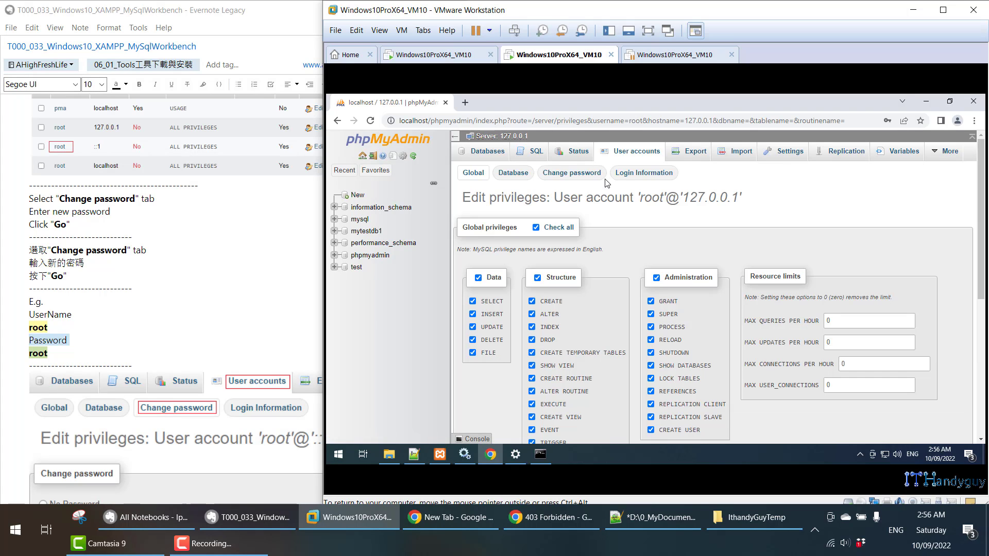
pyautogui.click(593, 177)
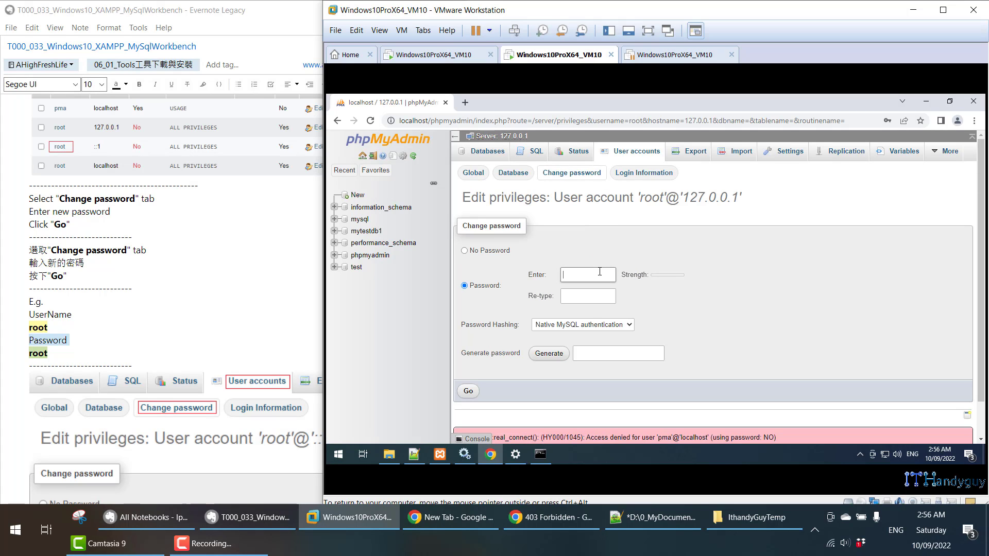
pyautogui.write('root')
pyautogui.press('Tab')
pyautogui.write('root')
pyautogui.click(469, 391)
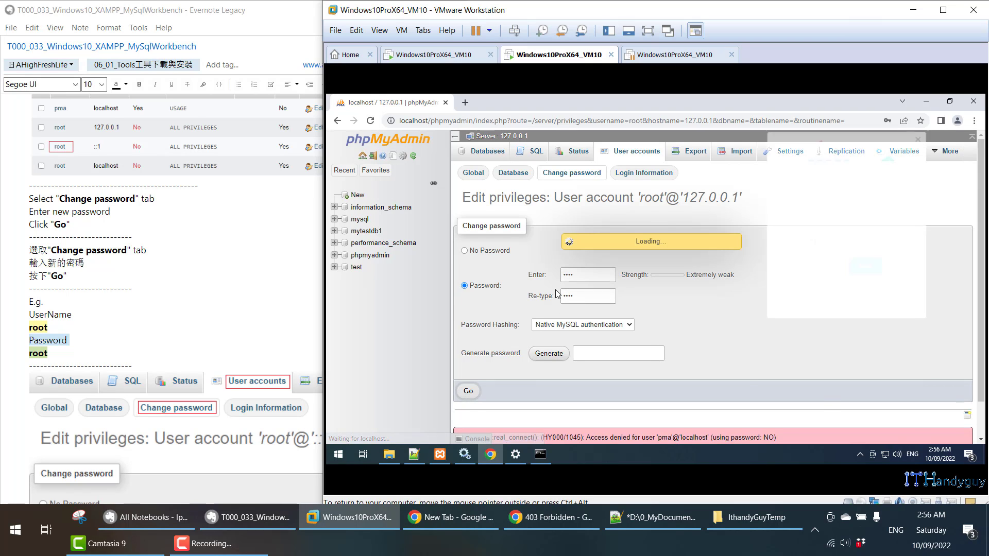
pyautogui.click(636, 151)
# - Set a new password for root@::1 and return to User accounts
pyautogui.moveTo(585, 267); pyautogui.dragTo(490, 266)
pyautogui.click(492, 287)
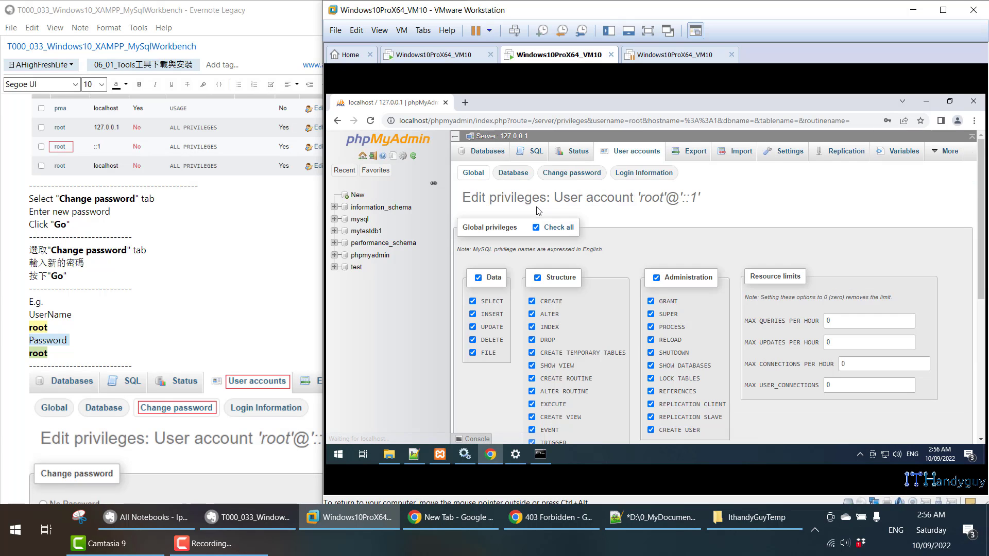
pyautogui.click(573, 175)
pyautogui.click(595, 273)
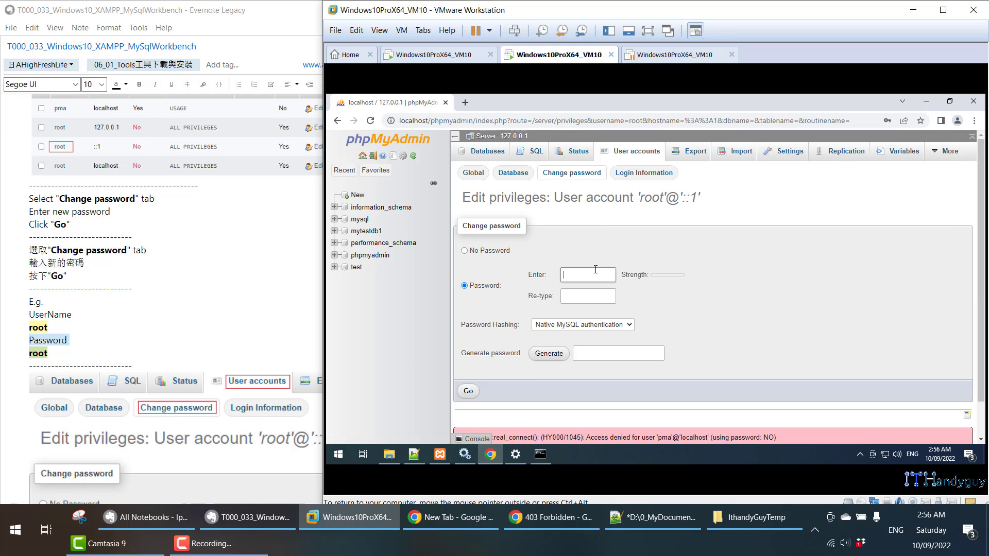
pyautogui.write('root')
pyautogui.press('Tab')
pyautogui.write('root')
pyautogui.click(468, 391)
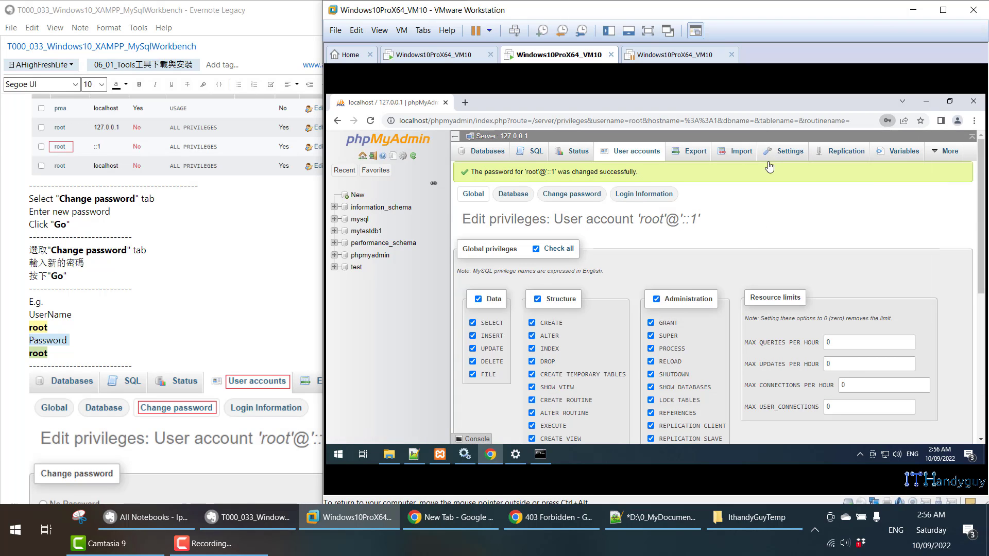
pyautogui.click(641, 160)
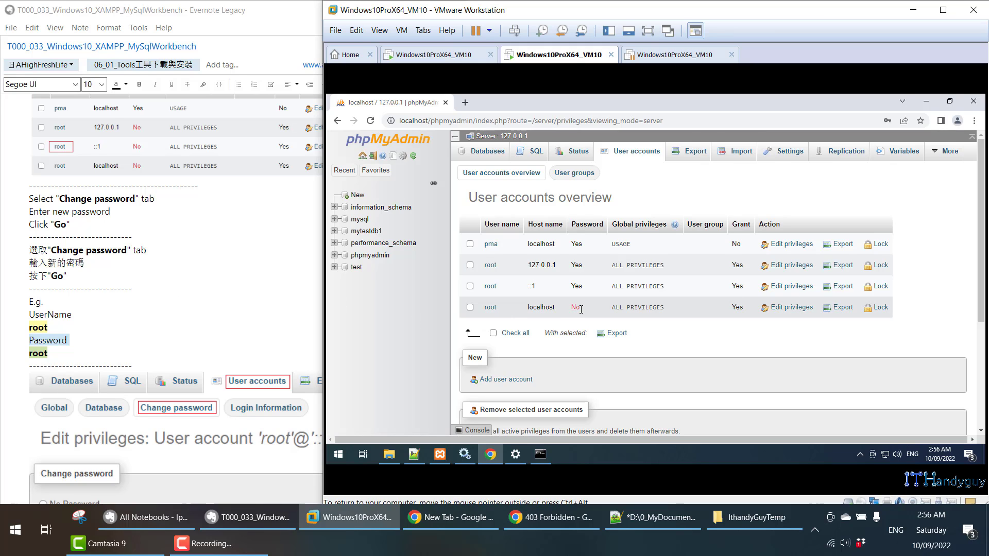
# - Give root@localhost a new password through Edit privileges > Change password
pyautogui.moveTo(581, 309); pyautogui.dragTo(482, 308)
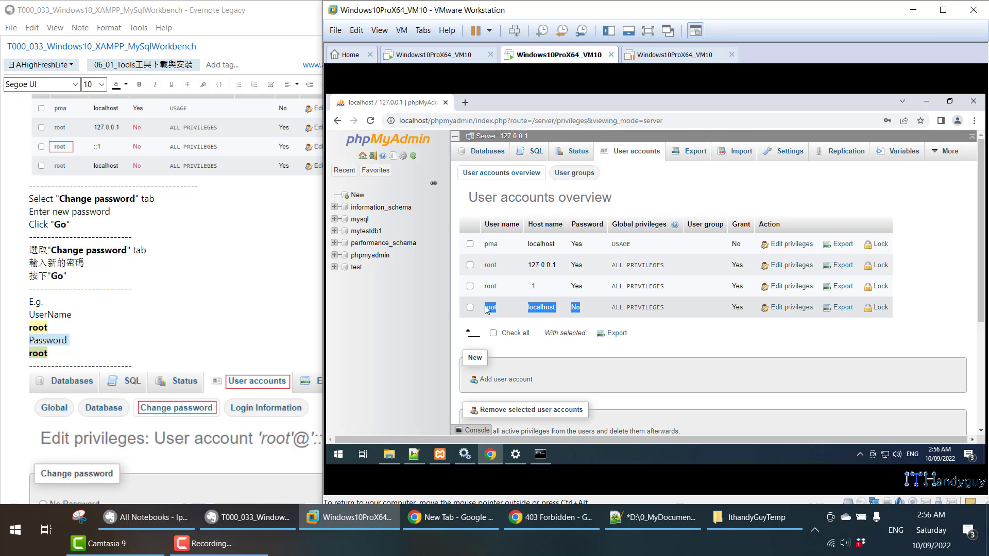
pyautogui.scroll(-8, 171, 340)
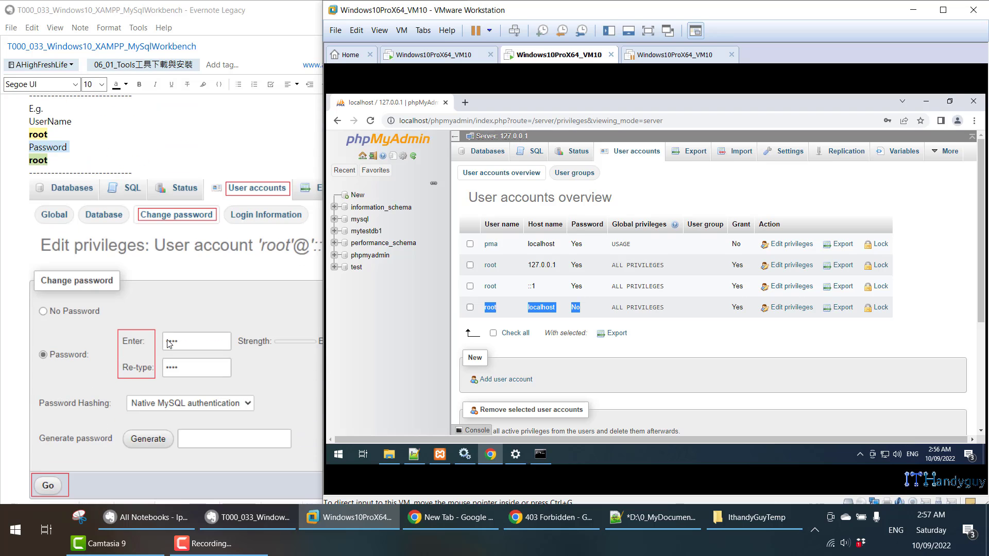
pyautogui.scroll(-5, 171, 342)
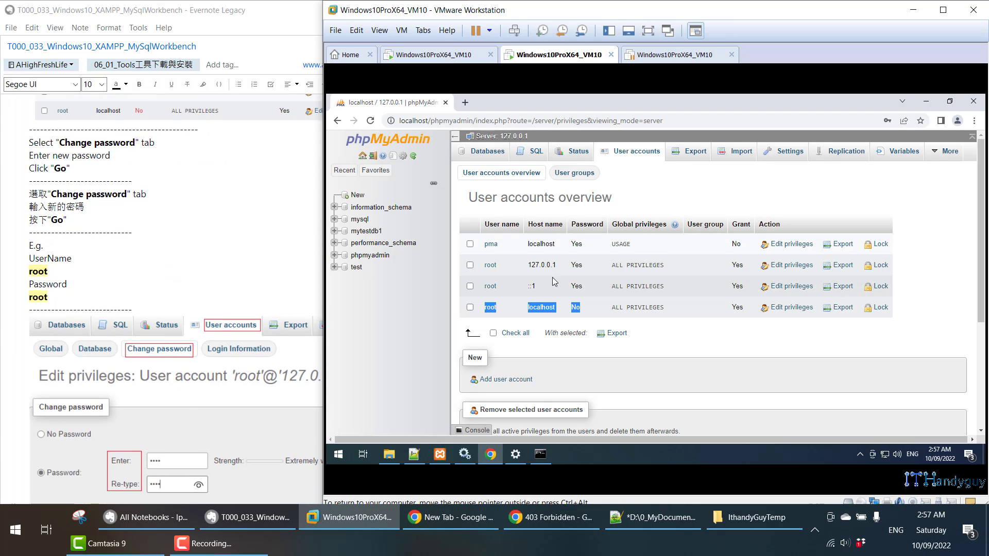
pyautogui.scroll(-8, 258, 311)
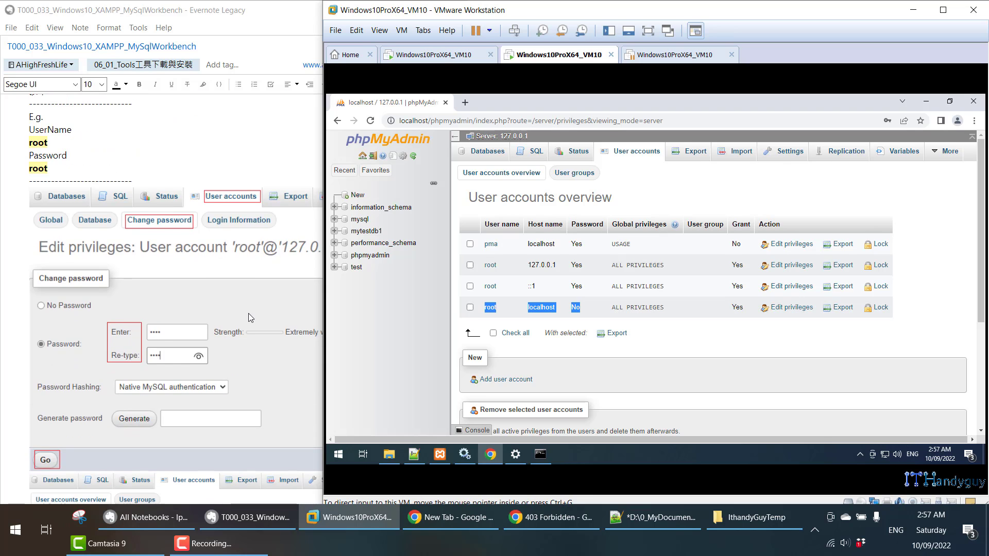
pyautogui.scroll(-5, 249, 312)
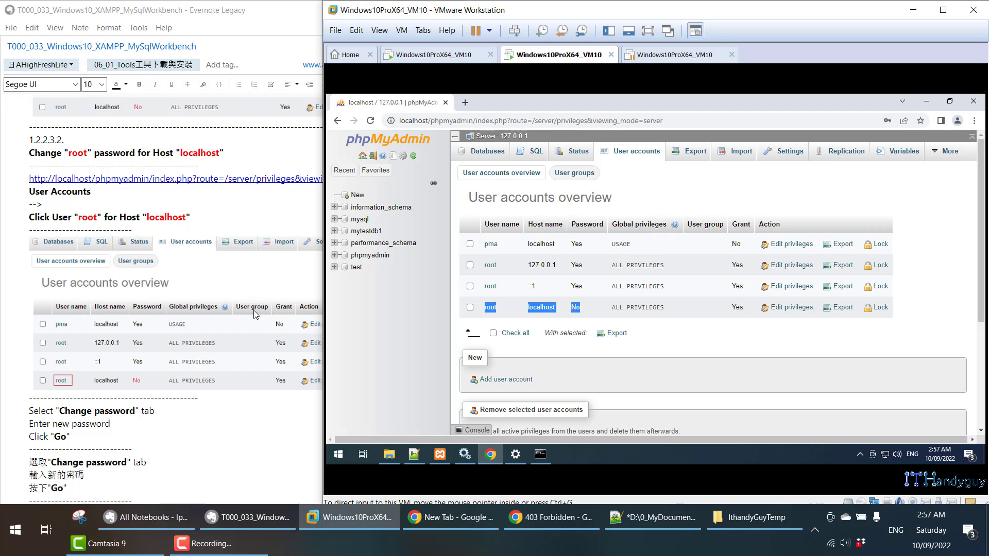
pyautogui.scroll(-4, 248, 312)
pyautogui.scroll(-4, 248, 308)
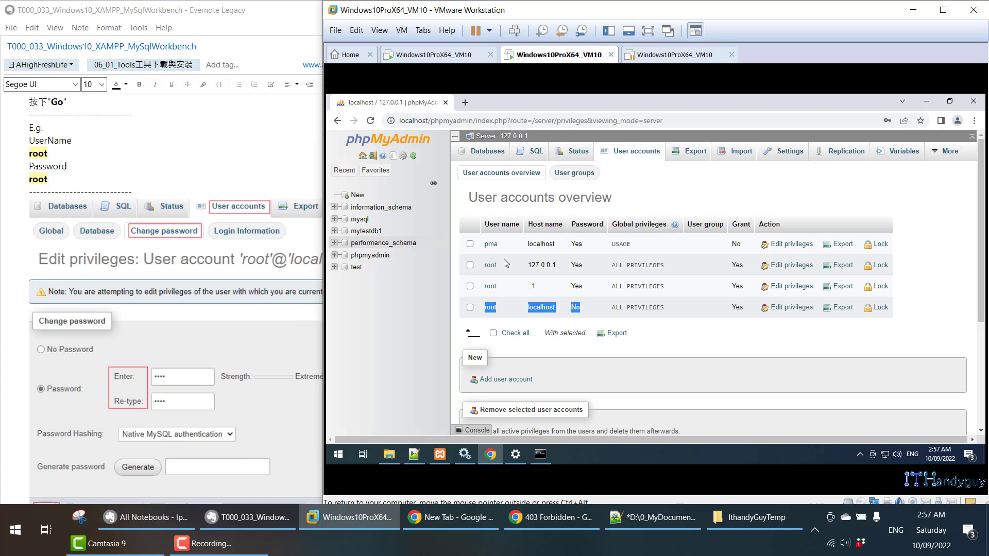
pyautogui.click(791, 308)
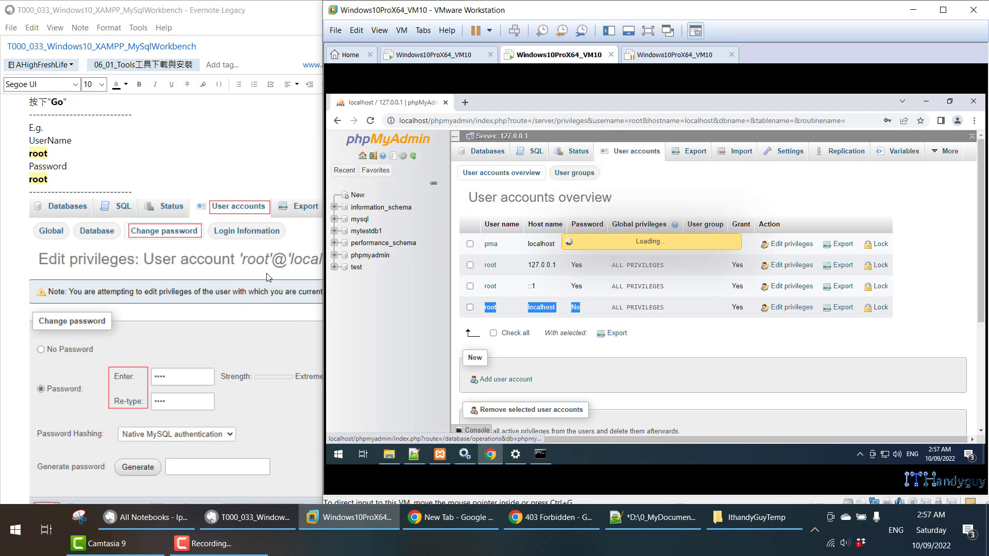
pyautogui.scroll(-8, 267, 277)
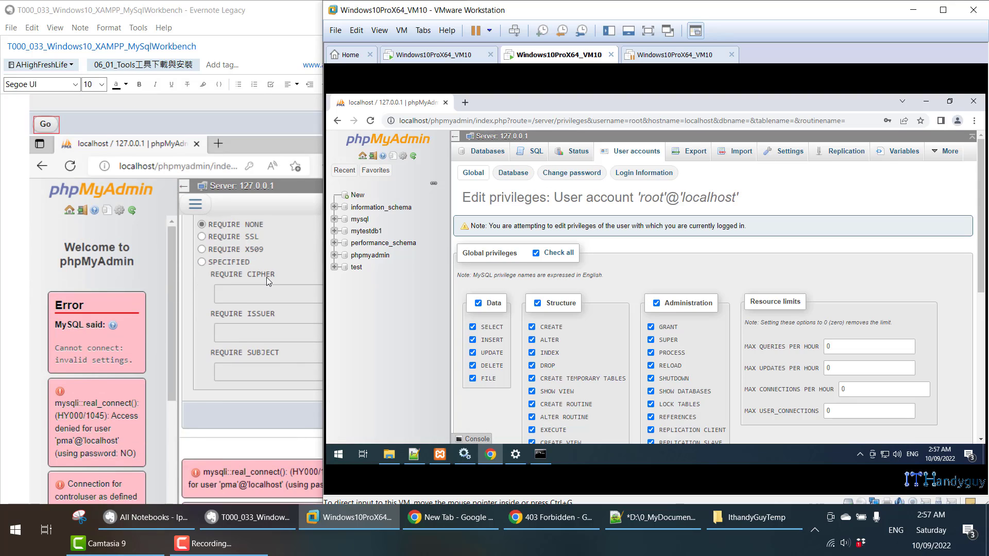
pyautogui.click(593, 174)
pyautogui.click(587, 302)
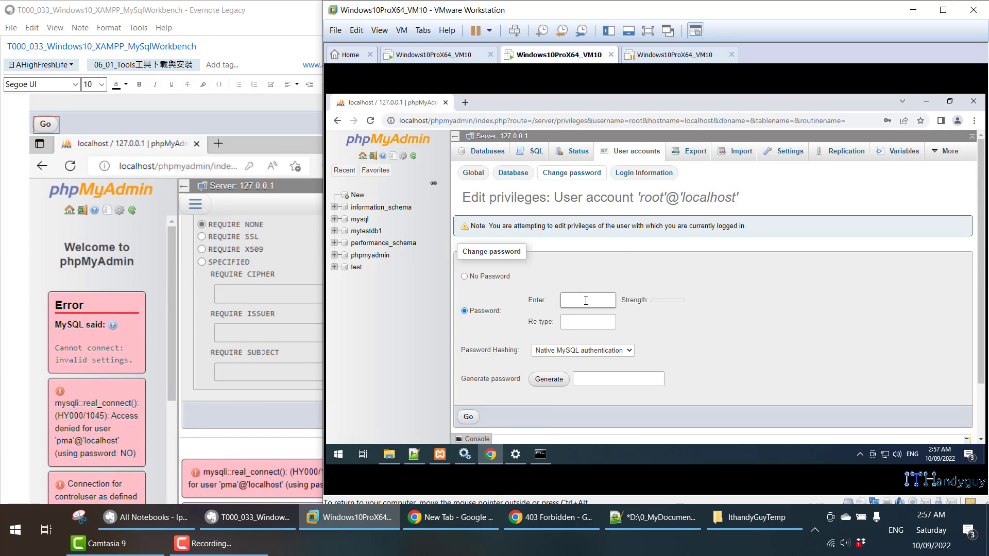
pyautogui.write('123')
pyautogui.write('root')
pyautogui.click(469, 417)
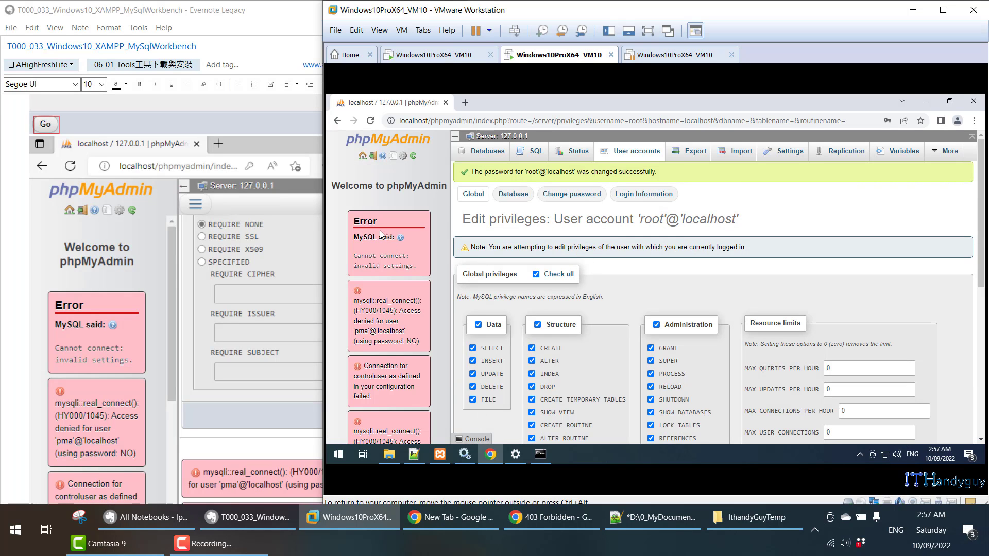
pyautogui.click(627, 153)
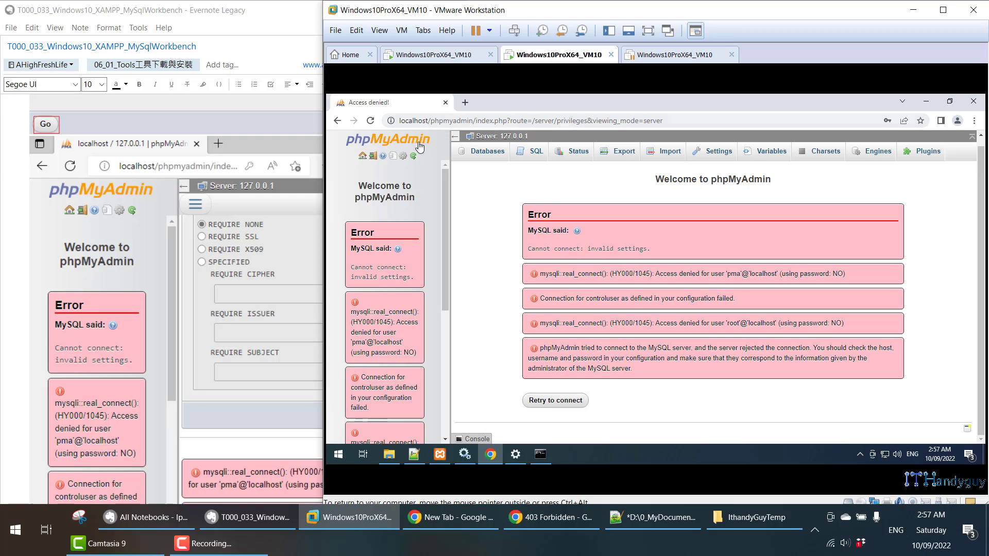
# - Reload localhost/phpmyadmin, which now reports access denied for pma and root
pyautogui.click(403, 146)
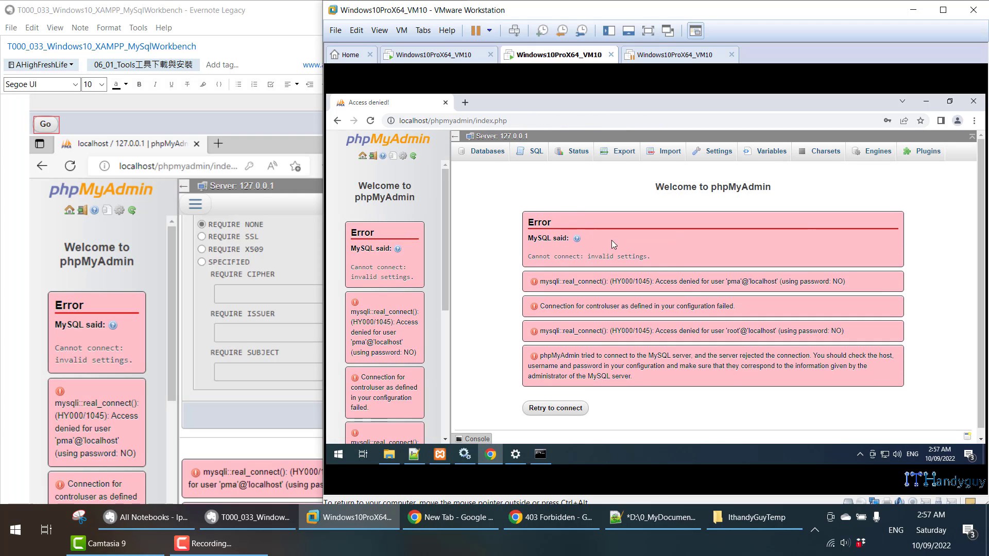
pyautogui.click(660, 118)
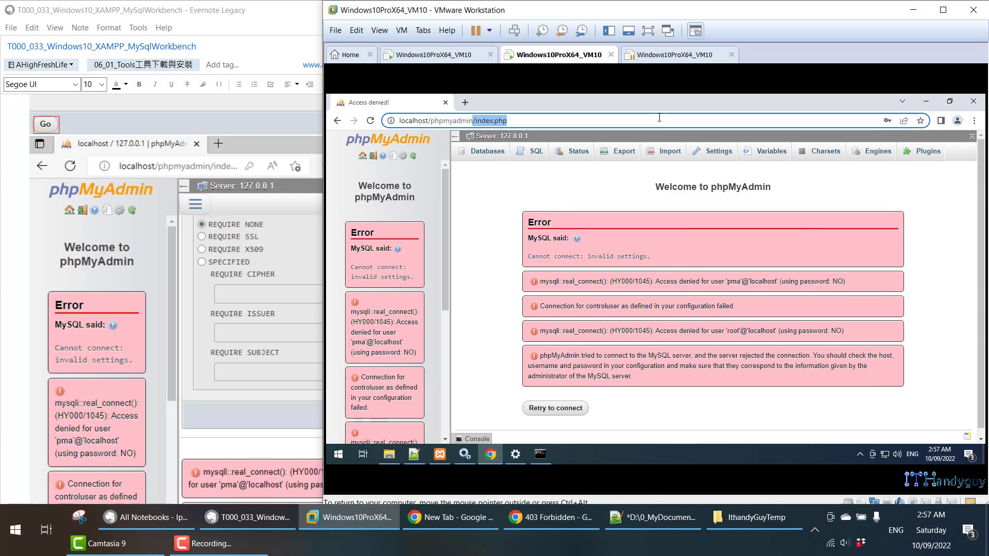
pyautogui.write('localhost/phpmyadmin')
pyautogui.press('Return')
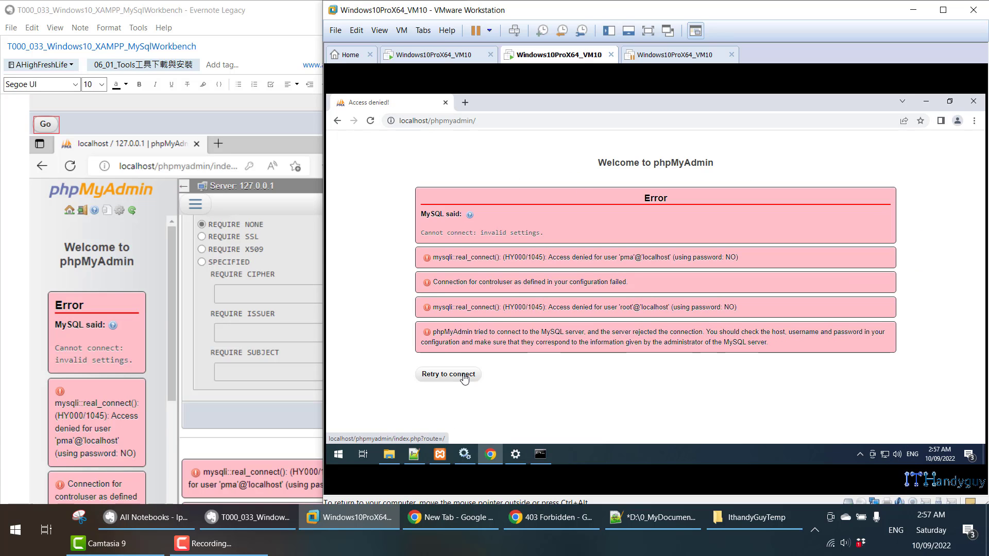
pyautogui.scroll(-10, 164, 330)
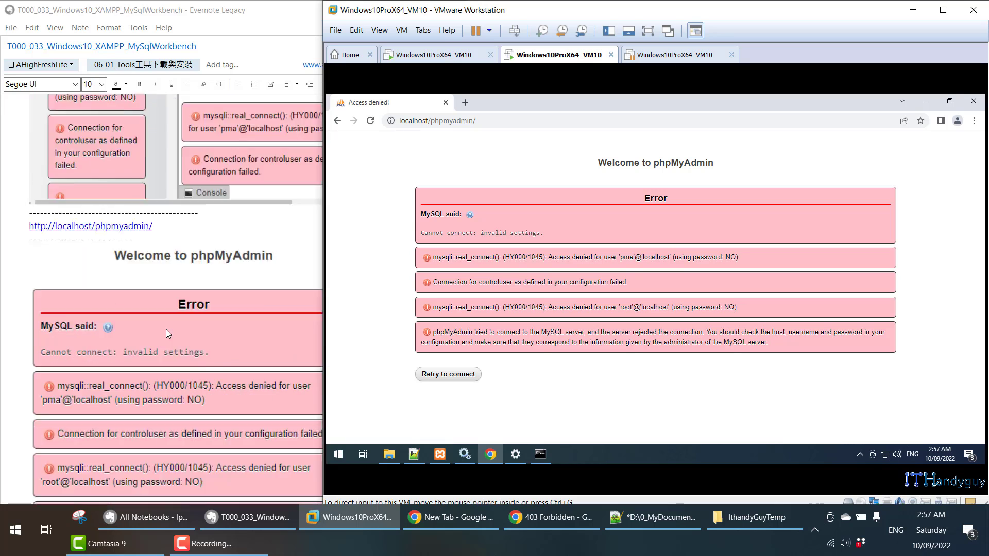
pyautogui.scroll(-5, 166, 330)
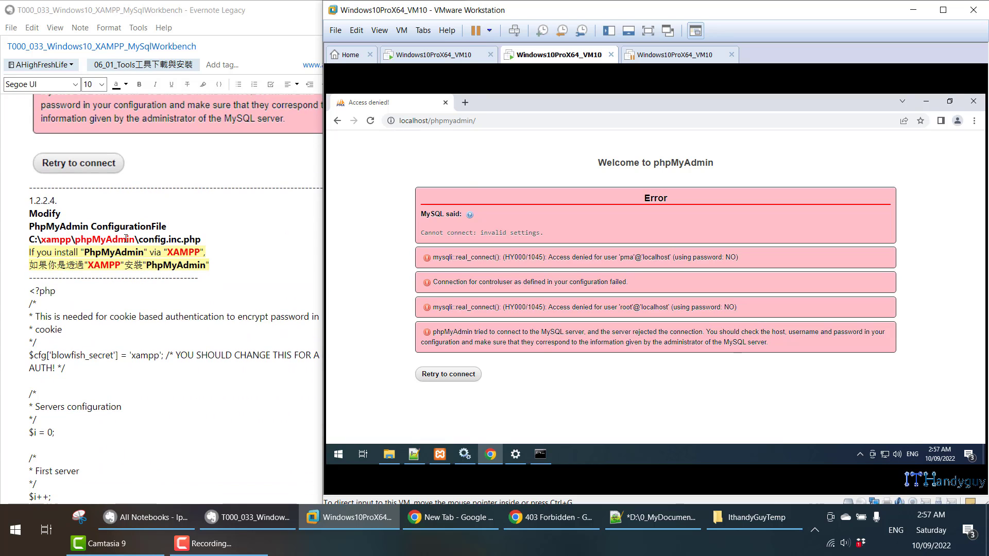
# - Select the C:\xampp\phpMyAdmin\config.inc.php path line in the Evernote note
pyautogui.click(126, 239)
pyautogui.tripleClick(126, 238)
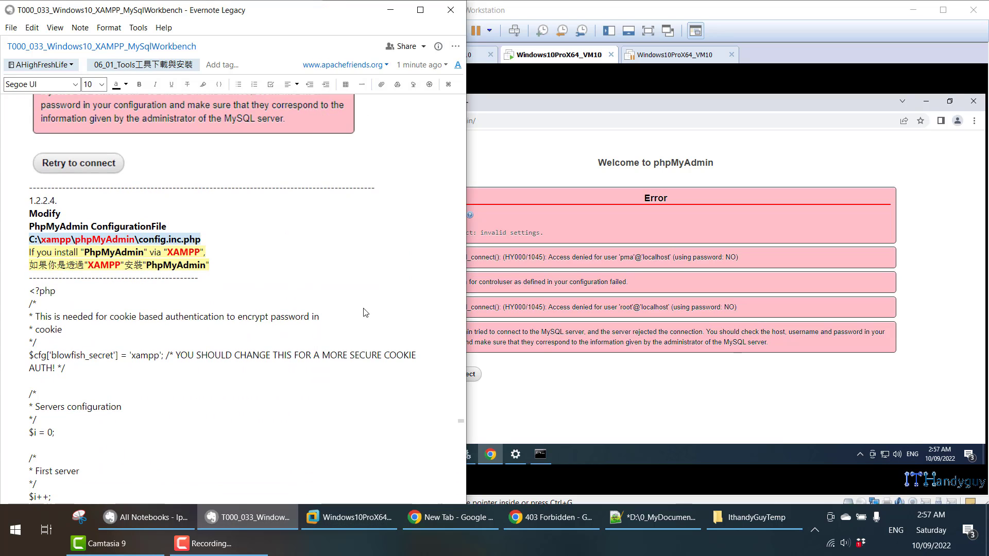
pyautogui.click(633, 265)
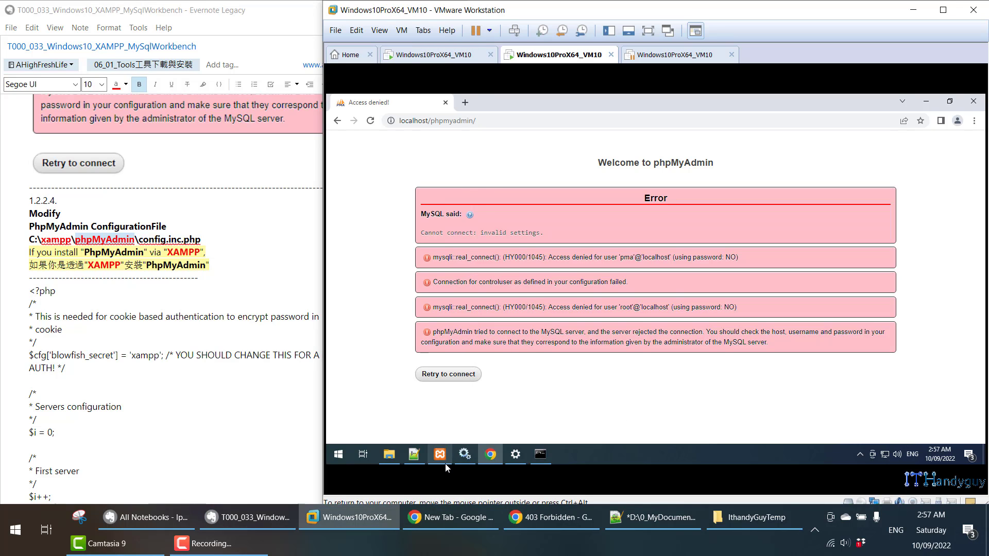
# - Open config.inc.php from the phpMyAdmin folder in Notepad++
pyautogui.moveTo(401, 459)
pyautogui.click(411, 402)
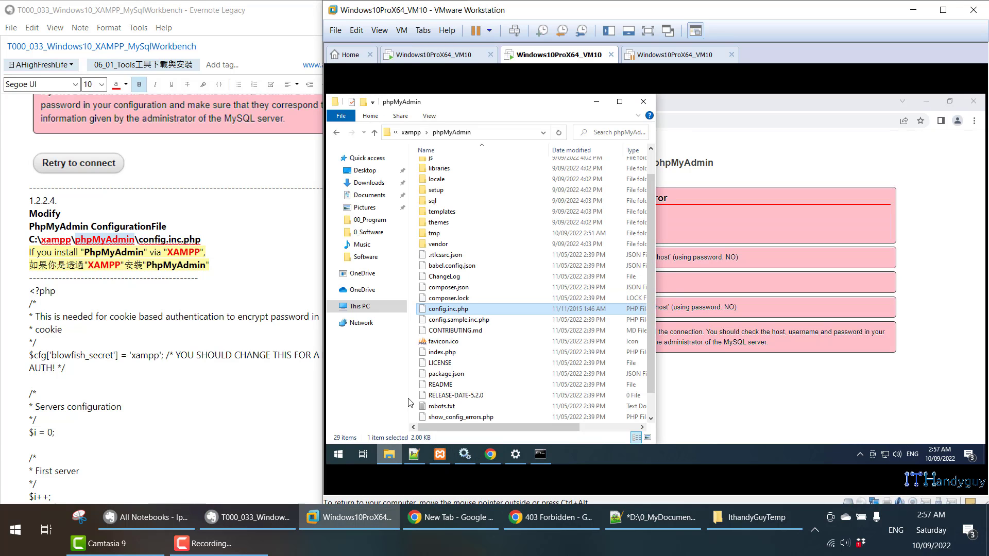
pyautogui.click(500, 132)
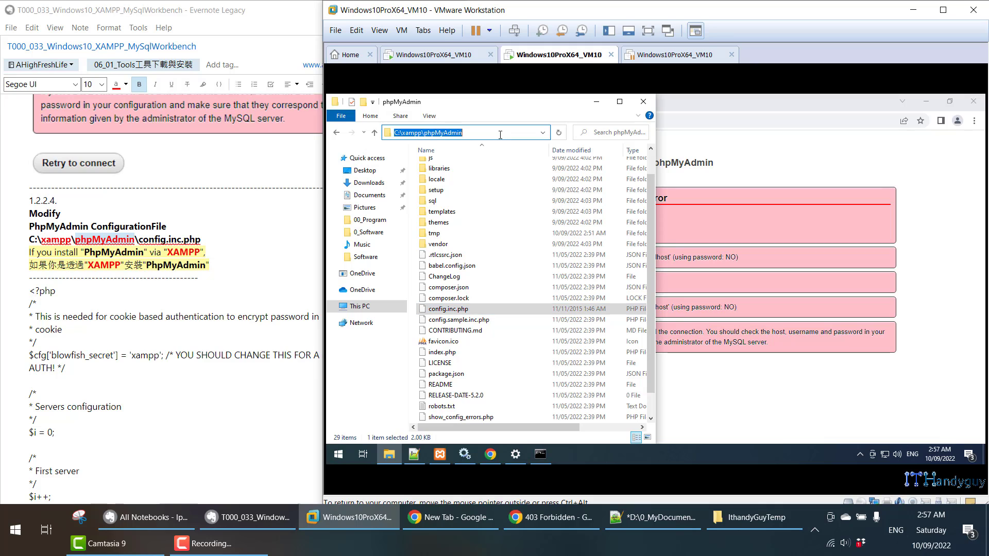
pyautogui.click(427, 133)
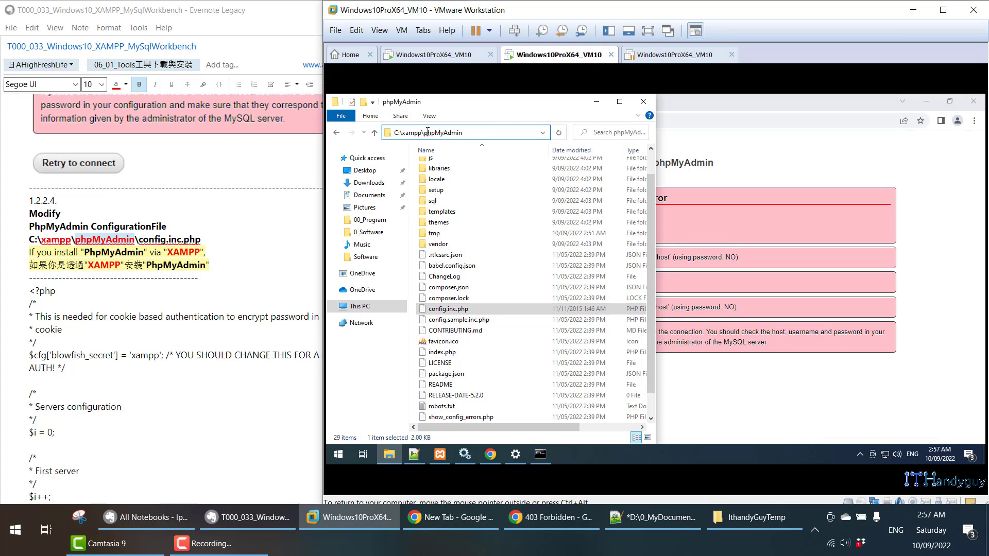
pyautogui.rightClick(468, 313)
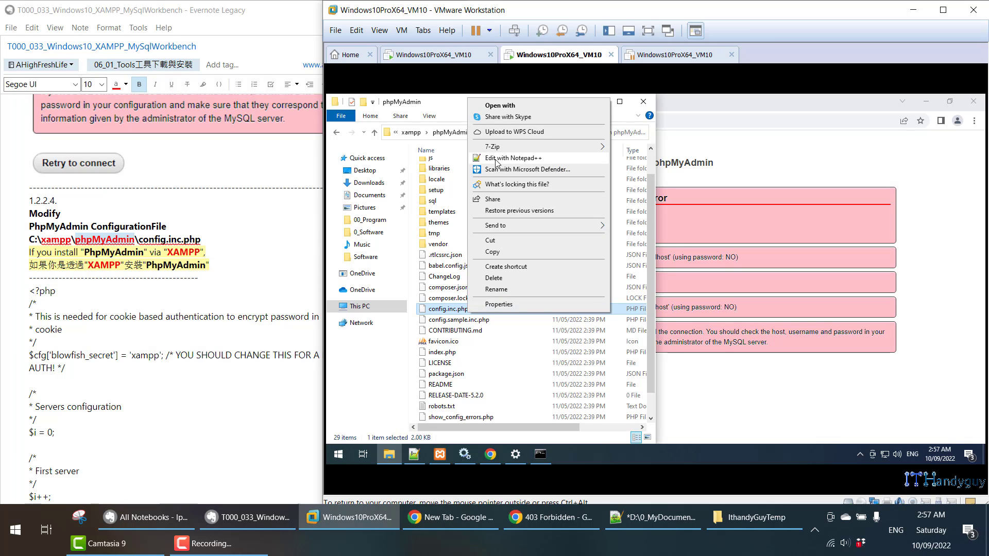
pyautogui.click(497, 159)
# - Fill in root's password in config.inc.php and save the file
pyautogui.scroll(-2, 618, 284)
pyautogui.scroll(-1, 248, 283)
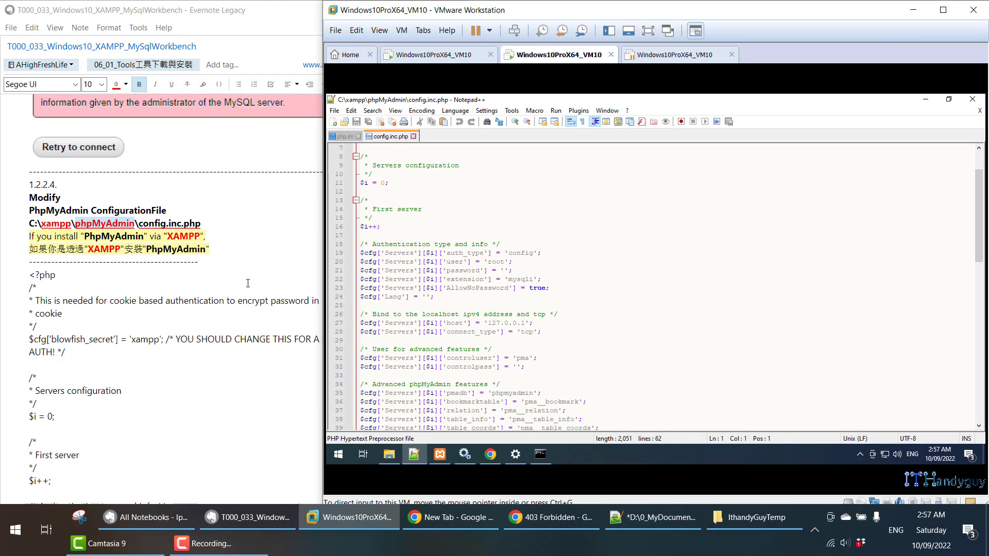
pyautogui.scroll(-10, 247, 283)
pyautogui.scroll(-14, 249, 283)
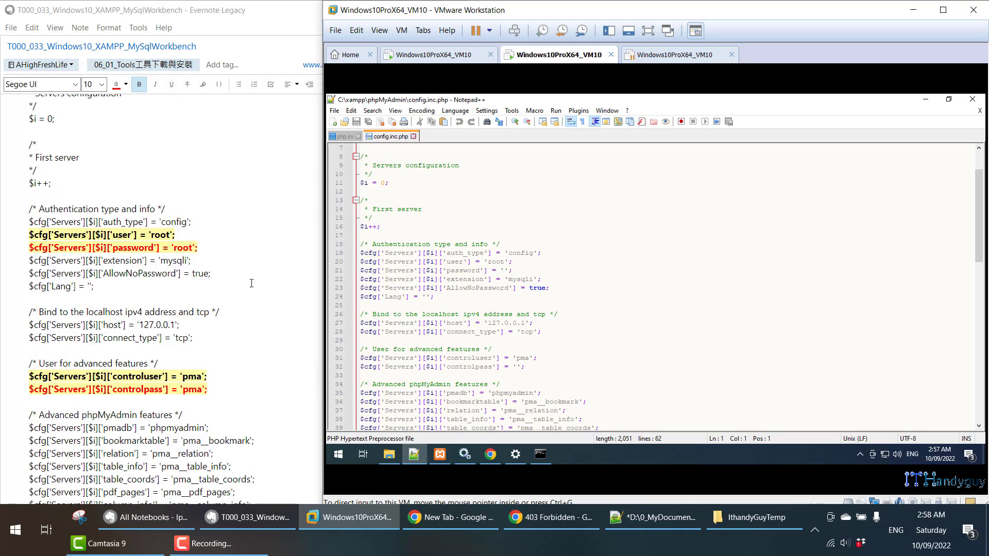
pyautogui.click(521, 271)
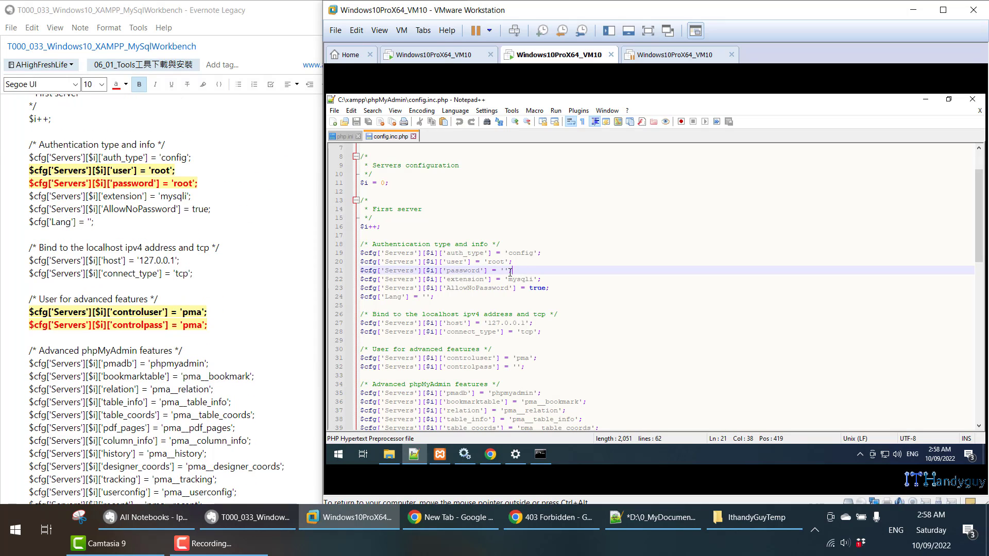
pyautogui.hotkey('shift', 'Home')
pyautogui.hotkey('shift', 'Up')
pyautogui.click(506, 271)
pyautogui.write('root')
pyautogui.hotkey('ctrl', 's')
# - Fill in the pma controlpass value in config.inc.php
pyautogui.moveTo(536, 366); pyautogui.dragTo(348, 349)
pyautogui.click(505, 358)
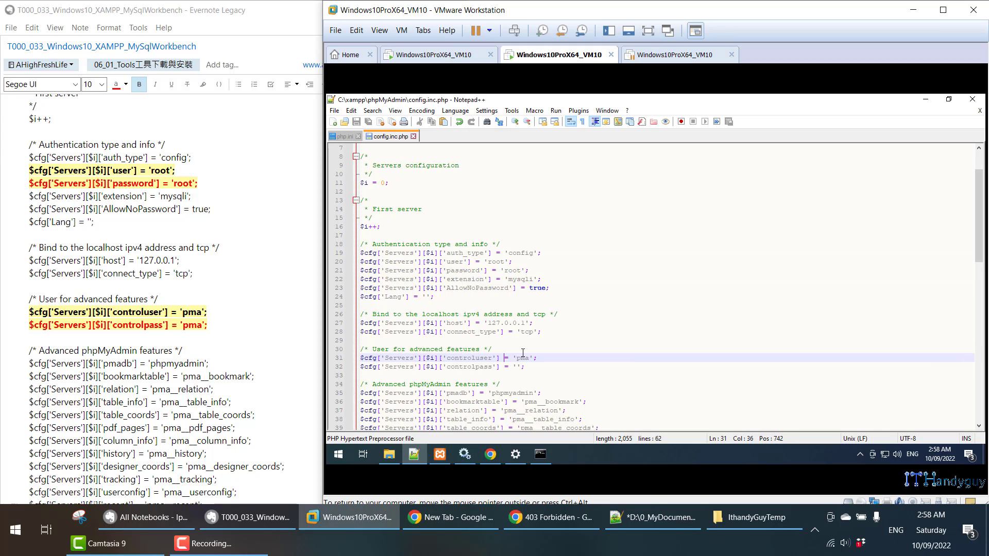
pyautogui.click(518, 367)
pyautogui.write('pma')
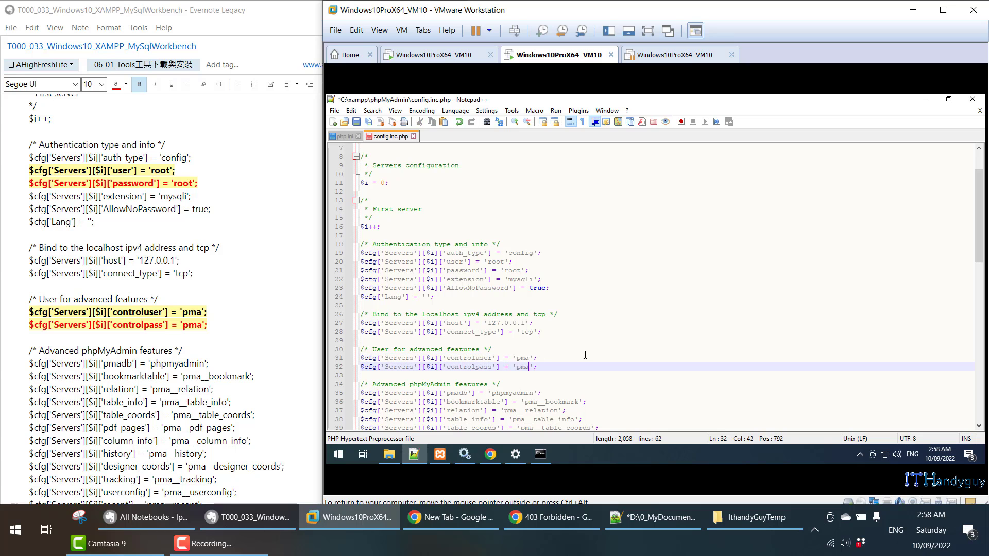
pyautogui.moveTo(537, 367); pyautogui.dragTo(350, 357)
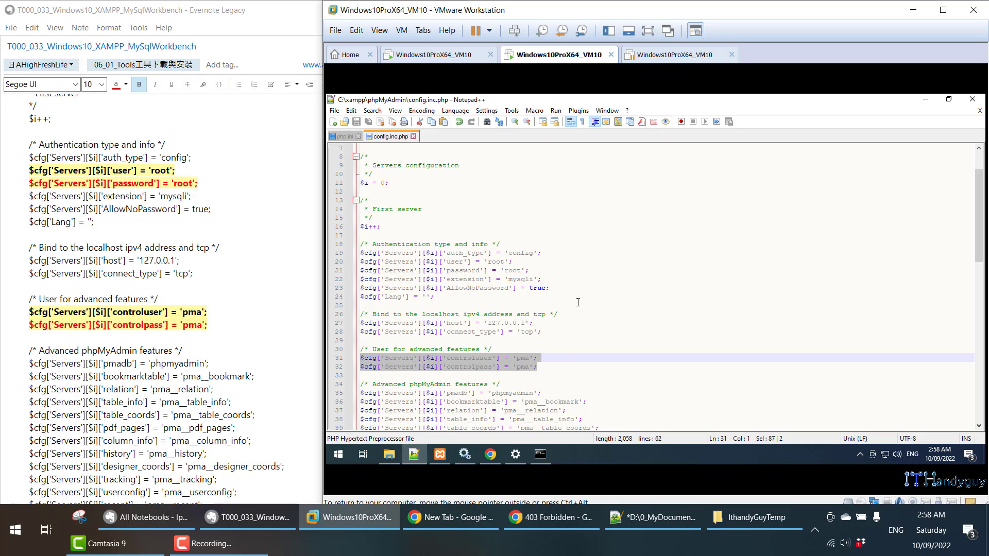
pyautogui.moveTo(546, 271); pyautogui.dragTo(355, 261)
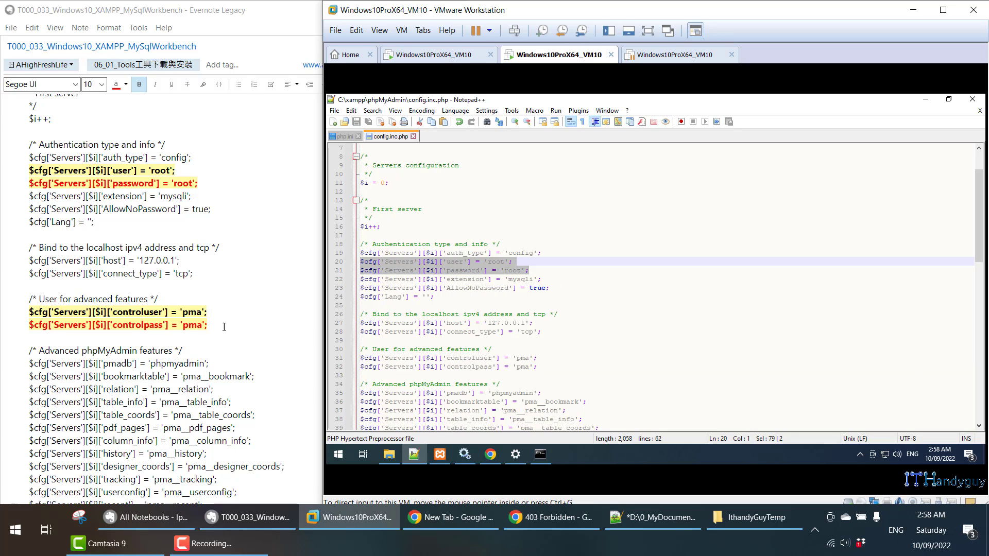
pyautogui.scroll(-10, 232, 336)
pyautogui.scroll(-3, 232, 336)
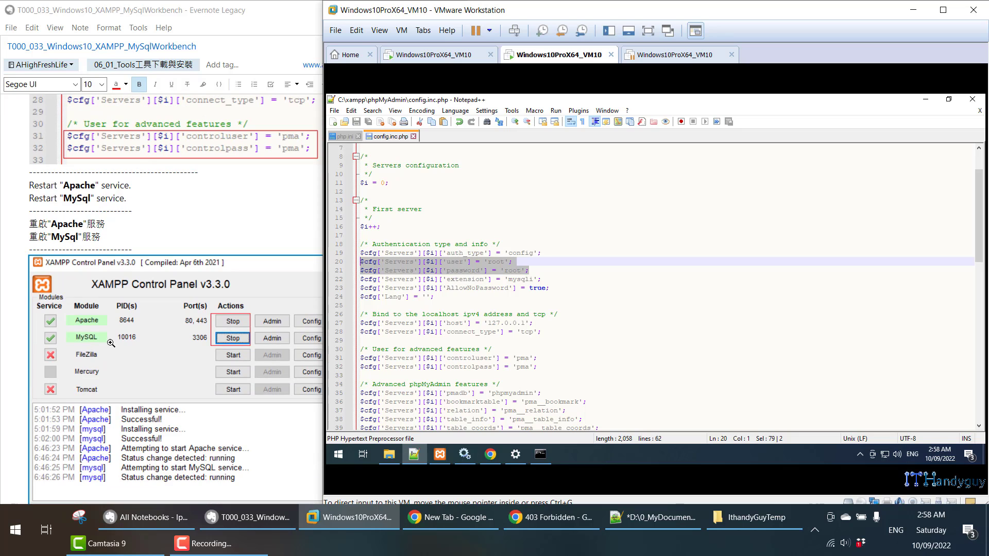
# - Restart MySQL (now PID 1608) and stop Apache for restart in XAMPP Control Panel
pyautogui.click(443, 454)
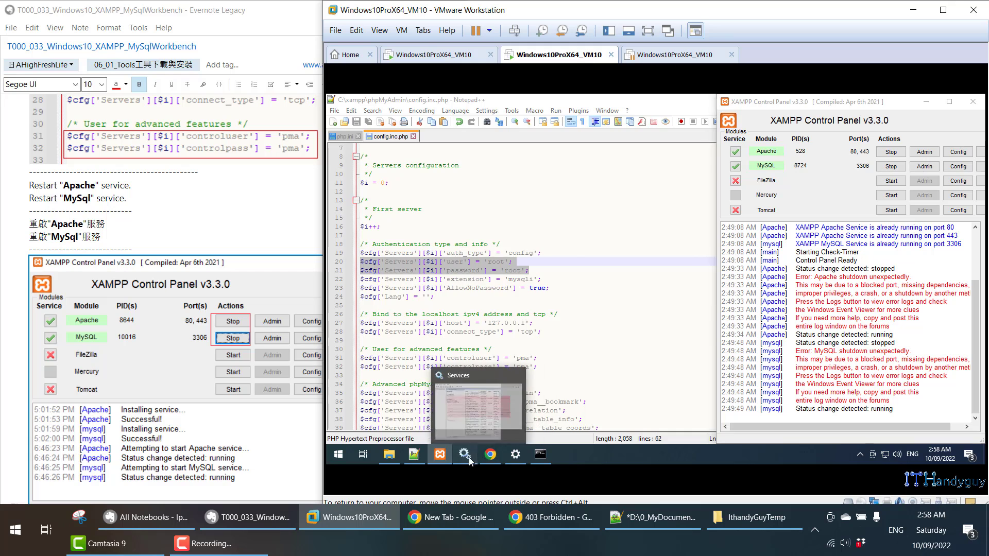
pyautogui.click(465, 454)
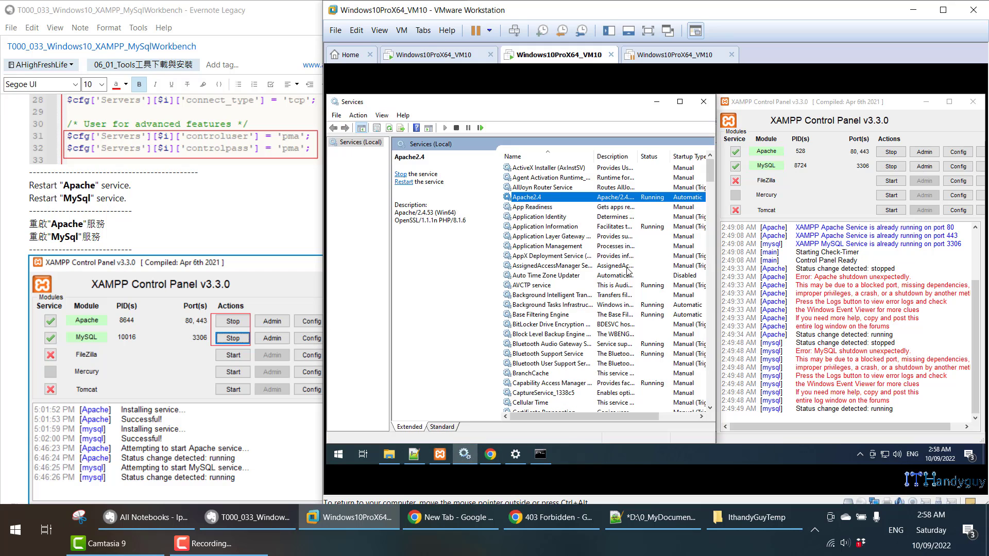
pyautogui.click(891, 167)
pyautogui.click(891, 153)
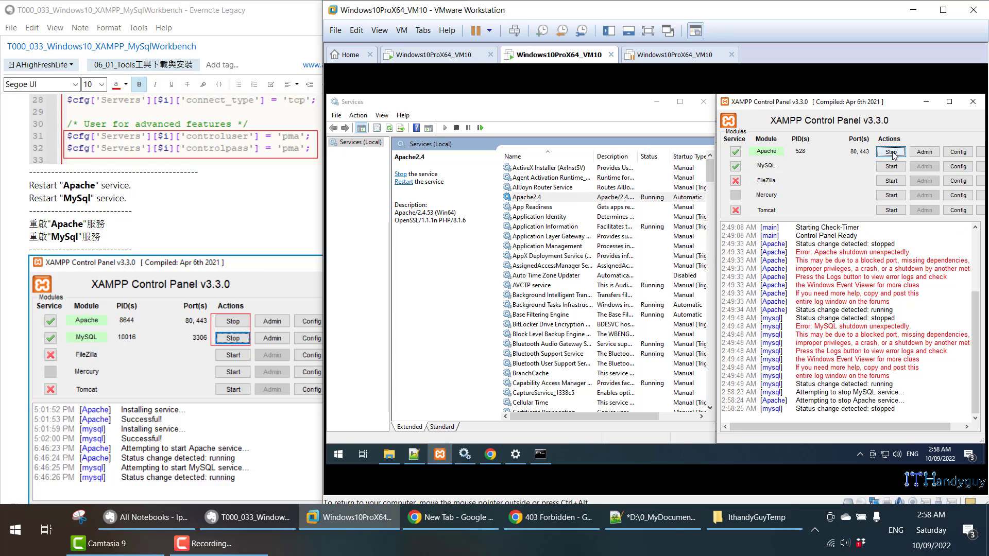
pyautogui.click(890, 168)
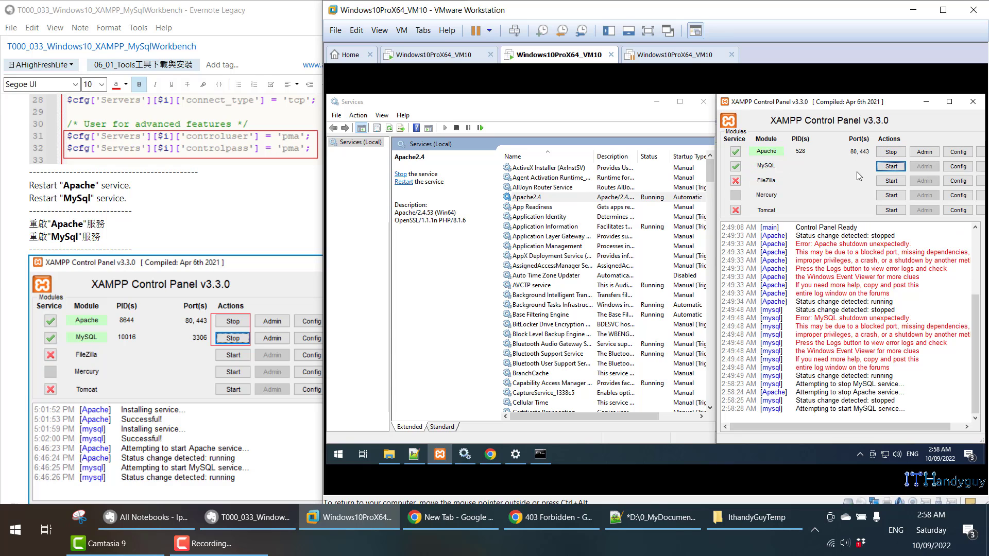
pyautogui.click(897, 155)
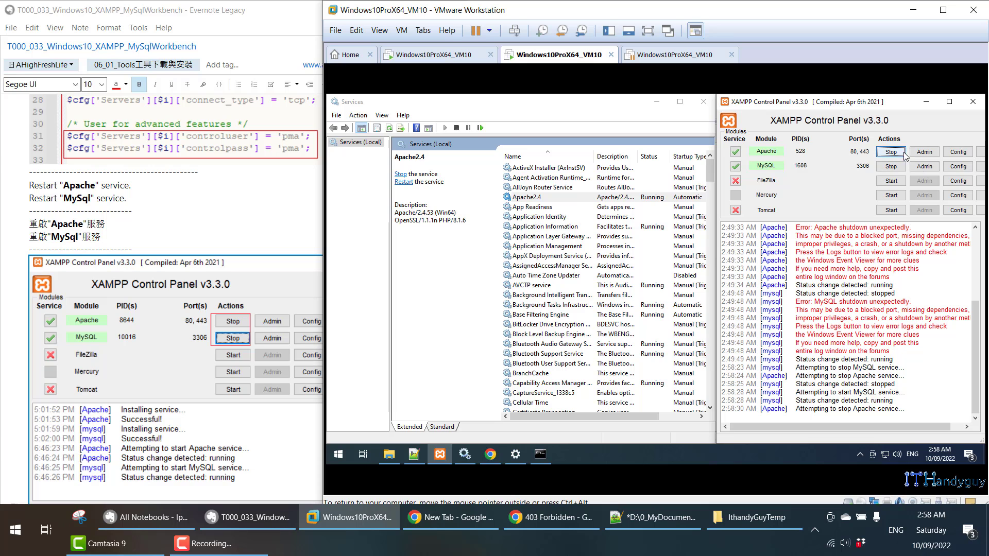
# - Stop the Apache module in the XAMPP Control Panel
pyautogui.click(950, 101)
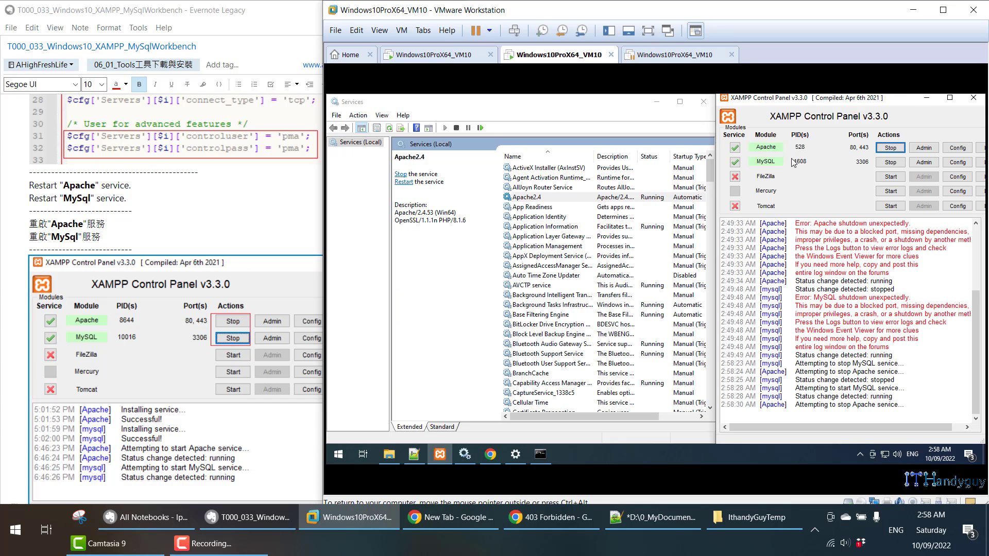
pyautogui.rightClick(548, 198)
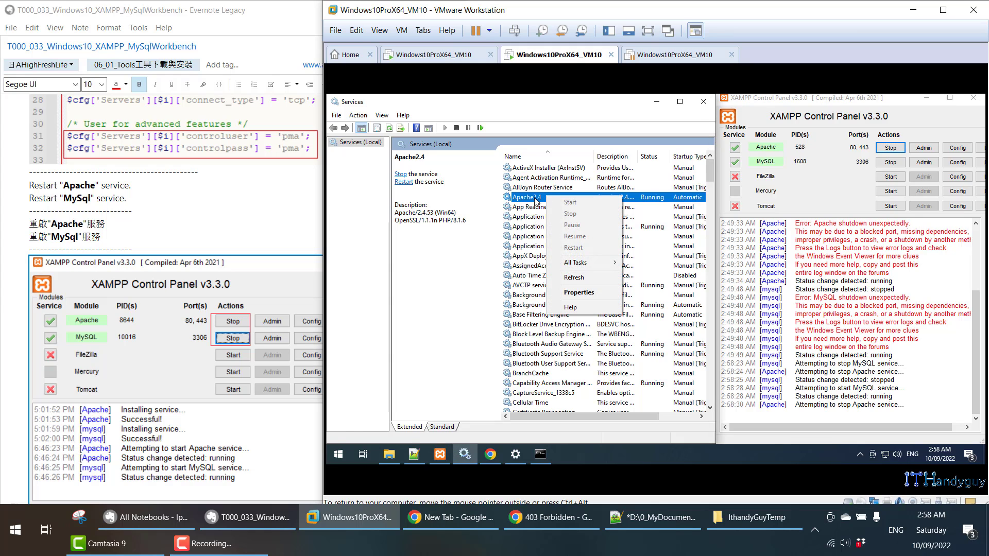
pyautogui.click(528, 200)
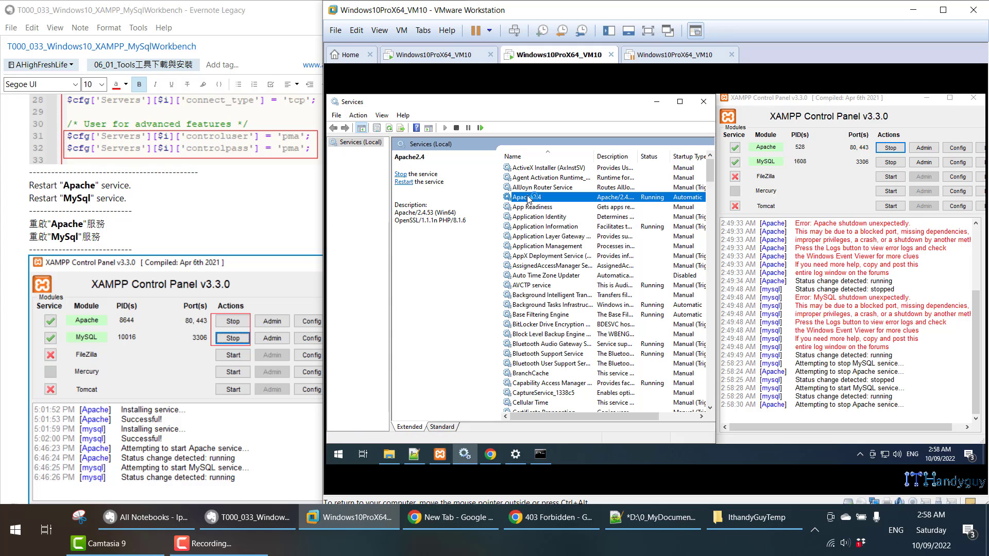
pyautogui.rightClick(528, 197)
pyautogui.click(518, 195)
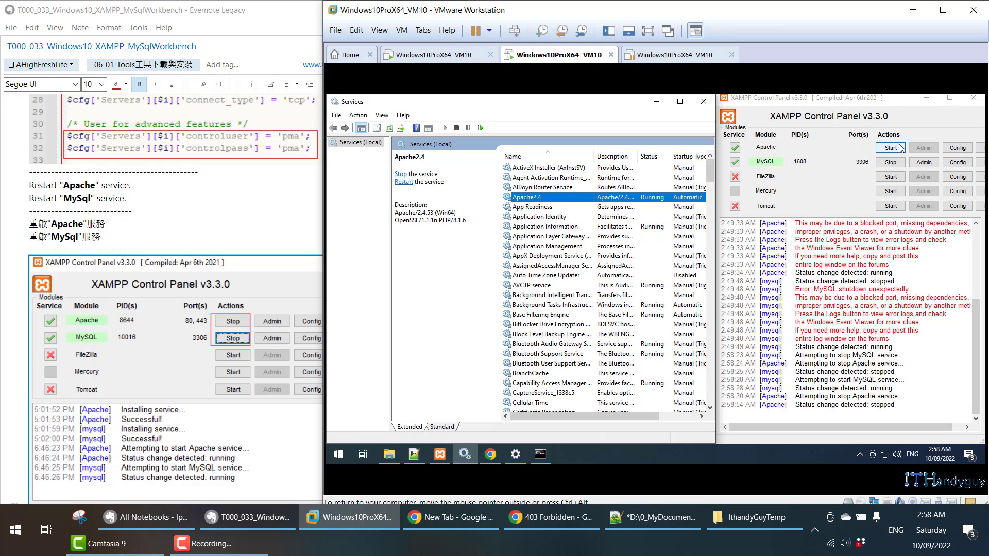
# - Start the Apache2.4 Windows service, then restart it
pyautogui.click(622, 208)
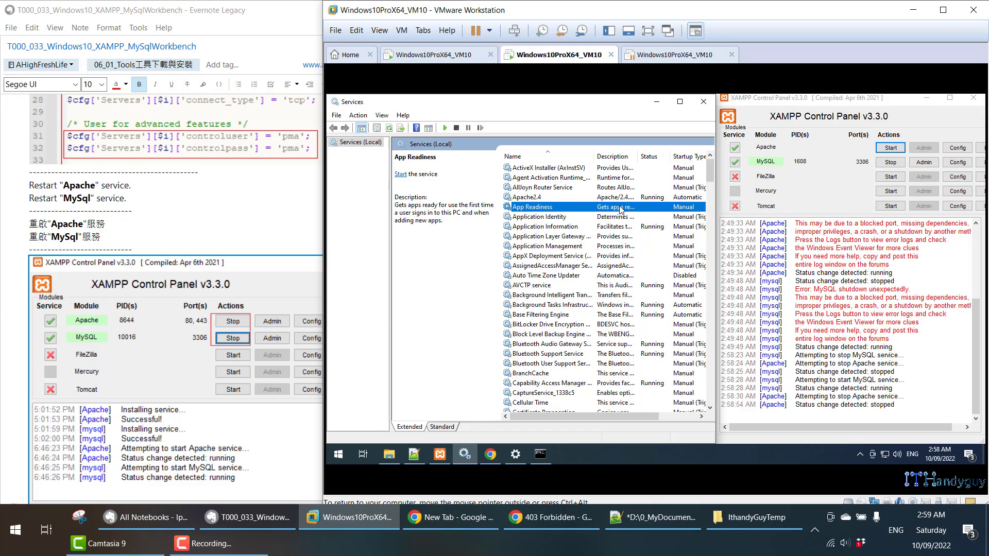
pyautogui.click(608, 198)
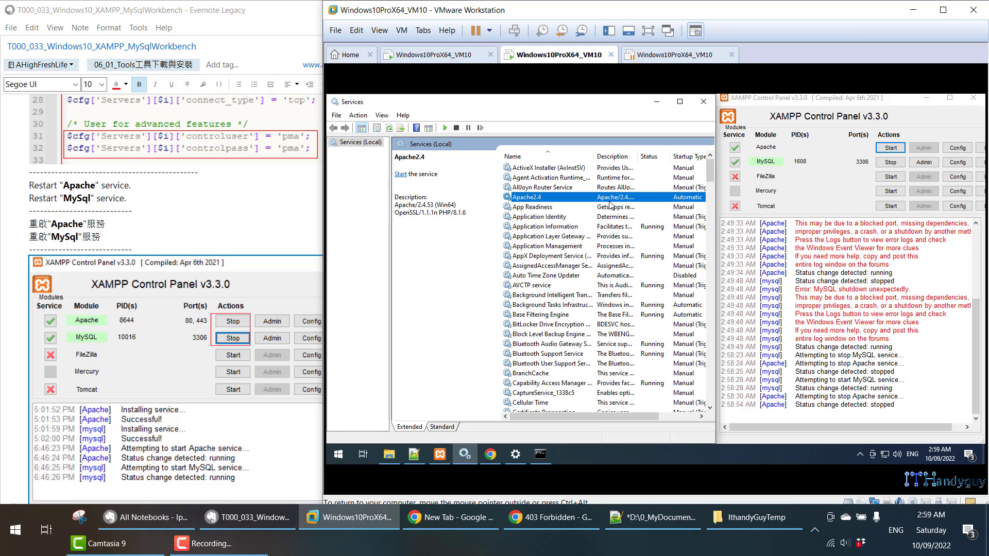
pyautogui.rightClick(609, 202)
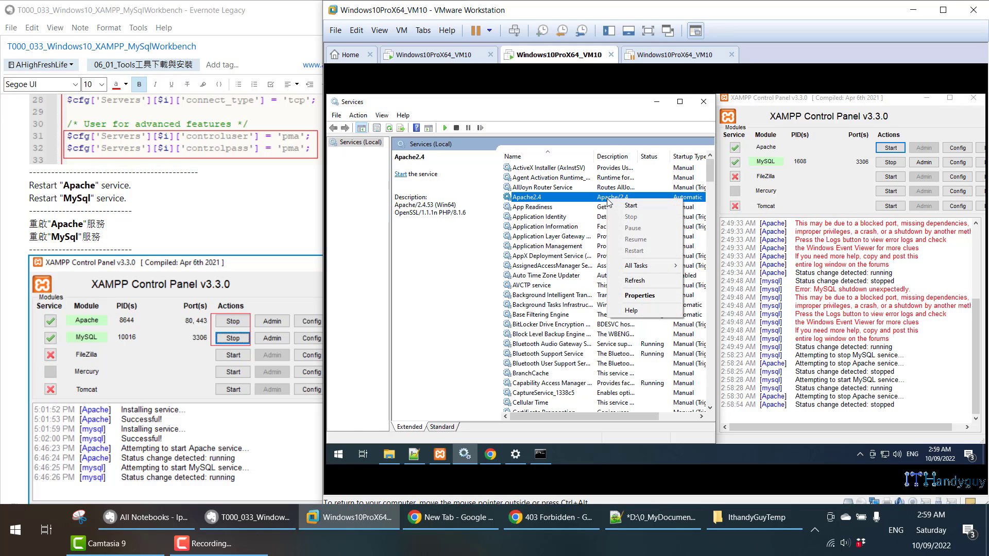
pyautogui.click(645, 206)
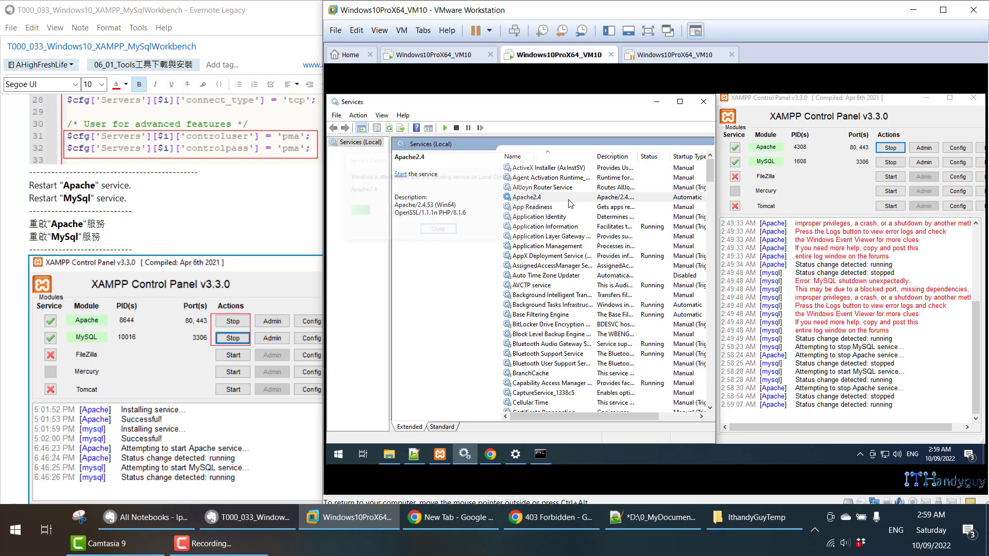
pyautogui.rightClick(569, 198)
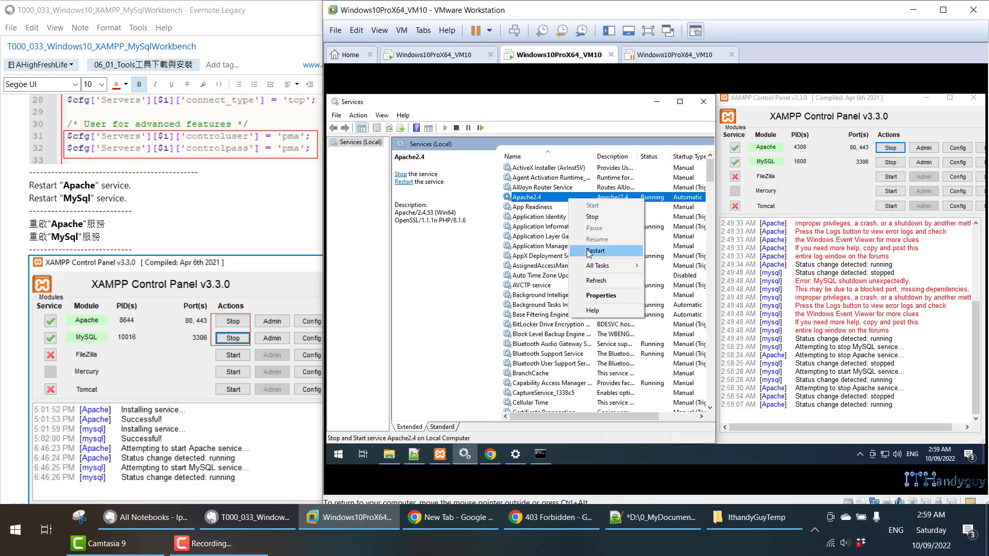
pyautogui.click(548, 206)
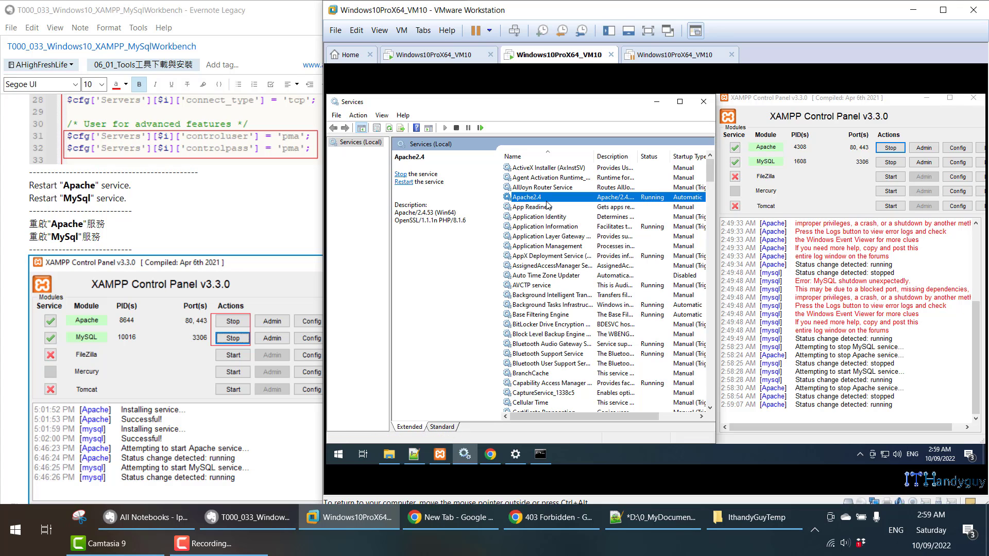
pyautogui.rightClick(544, 198)
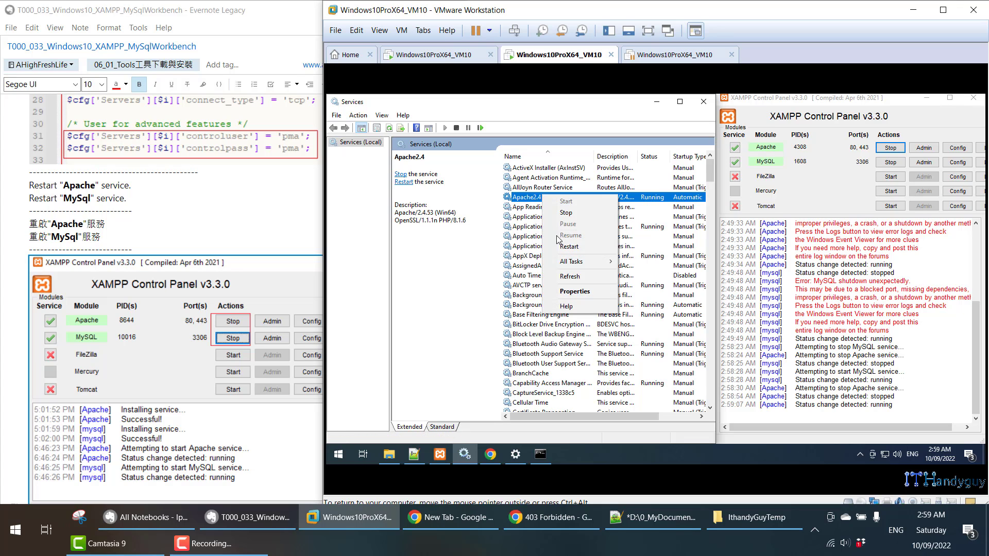
pyautogui.click(566, 250)
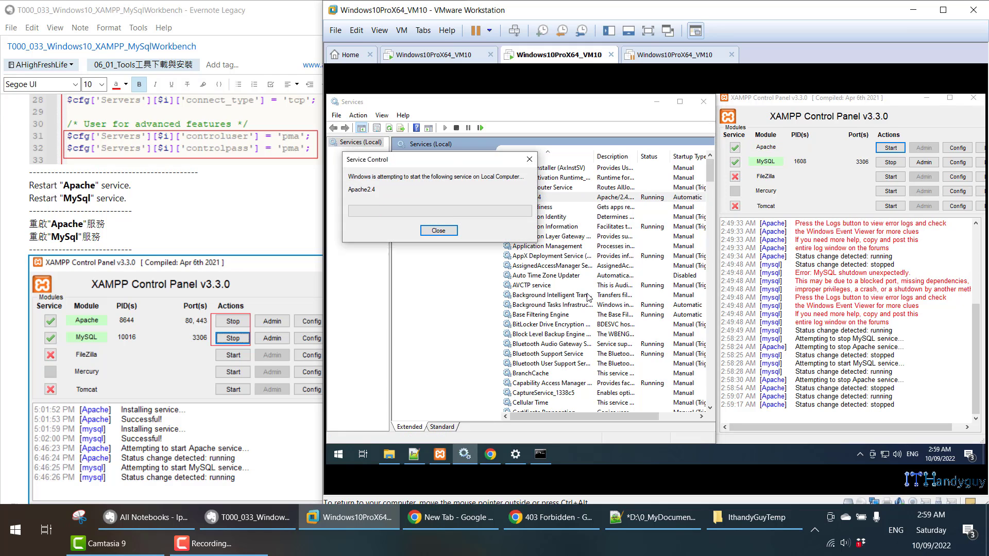
# - Find the mysql service in the Services list and restart it
pyautogui.click(559, 275)
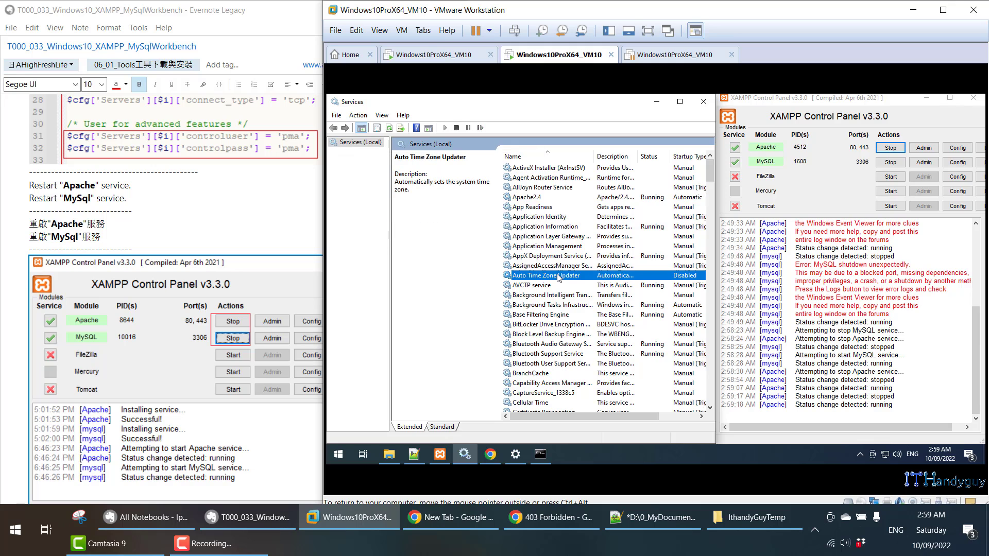
pyautogui.press('m')
pyautogui.rightClick(541, 373)
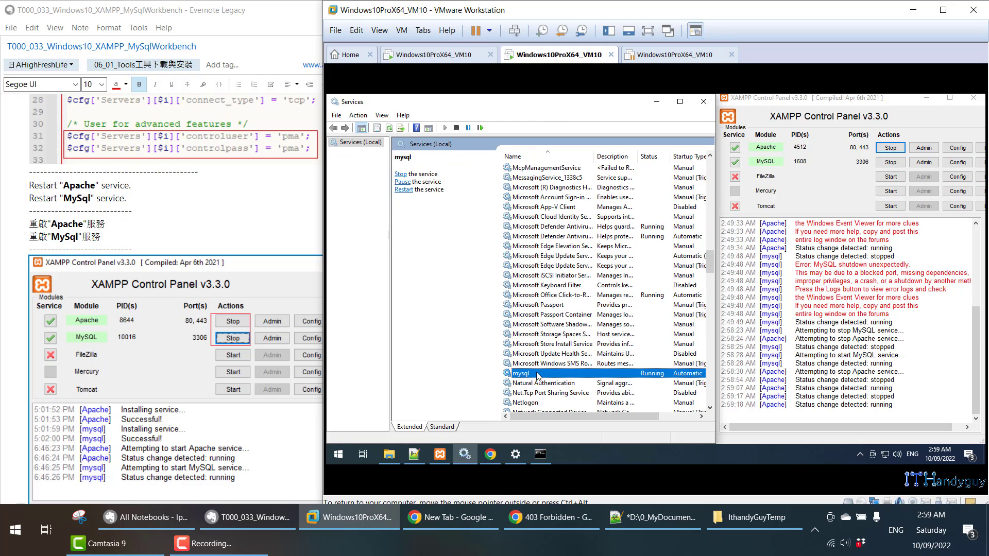
pyautogui.click(569, 308)
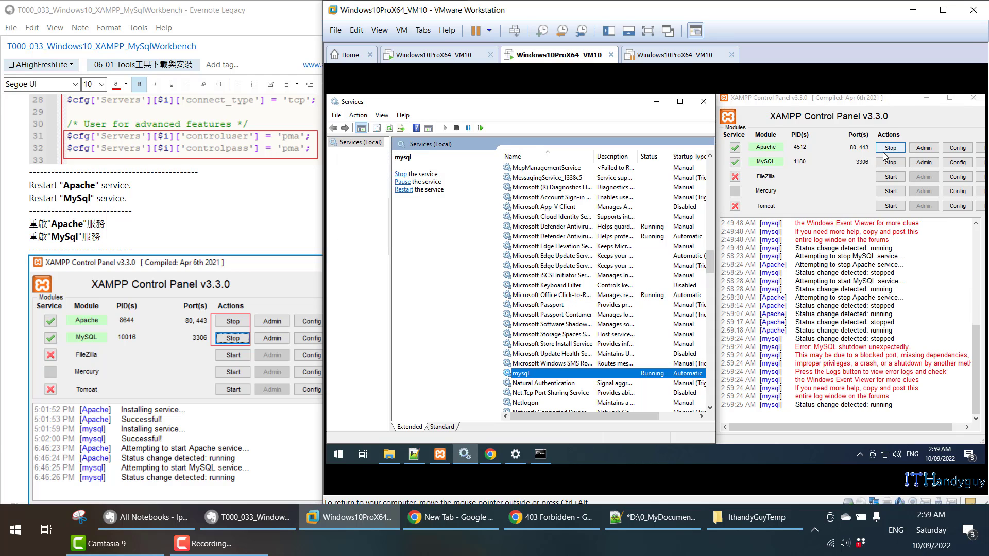
# - Confirm XAMPP shows Apache on ports 80, 443 and MySQL on 3306 running
pyautogui.scroll(-10, 218, 210)
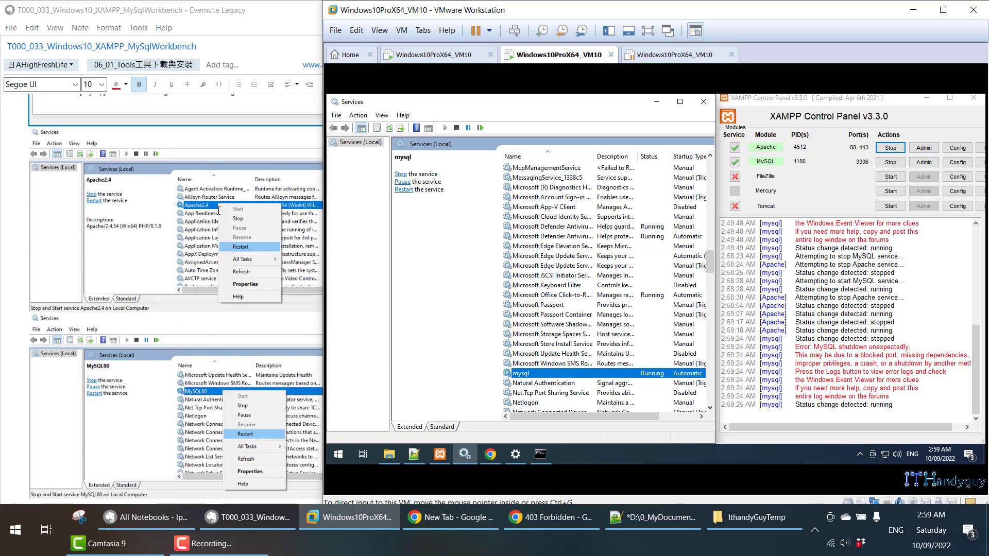
pyautogui.scroll(-5, 232, 227)
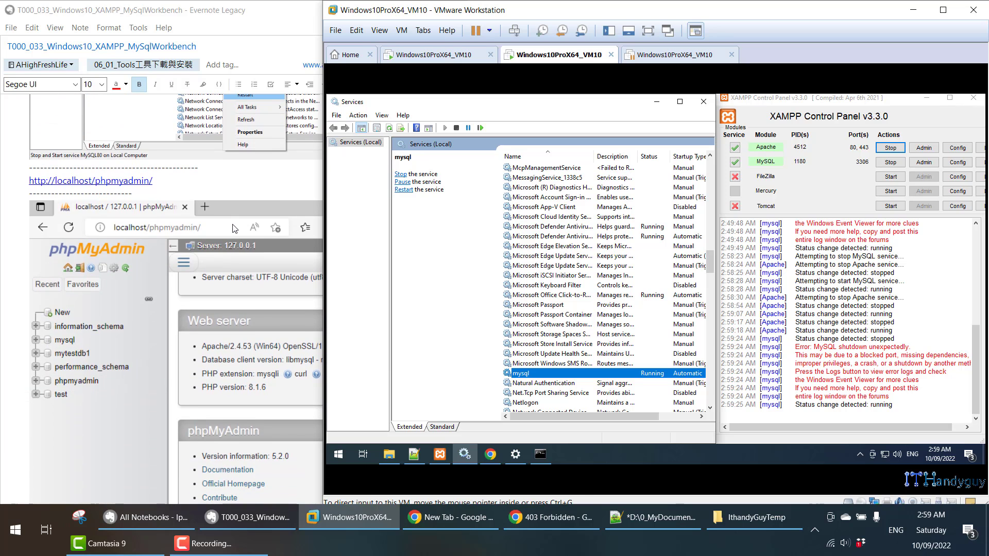
pyautogui.scroll(18, 540, 255)
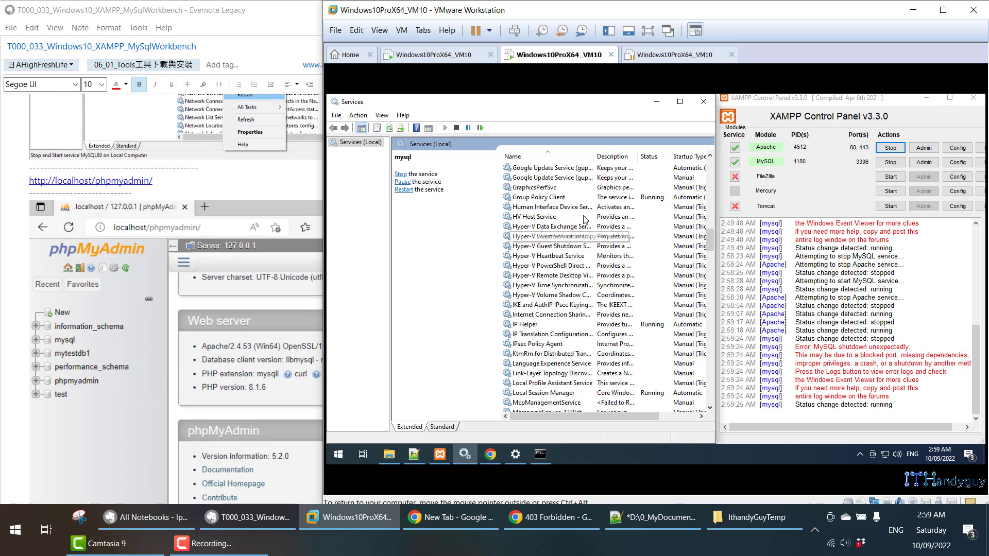
pyautogui.click(868, 103)
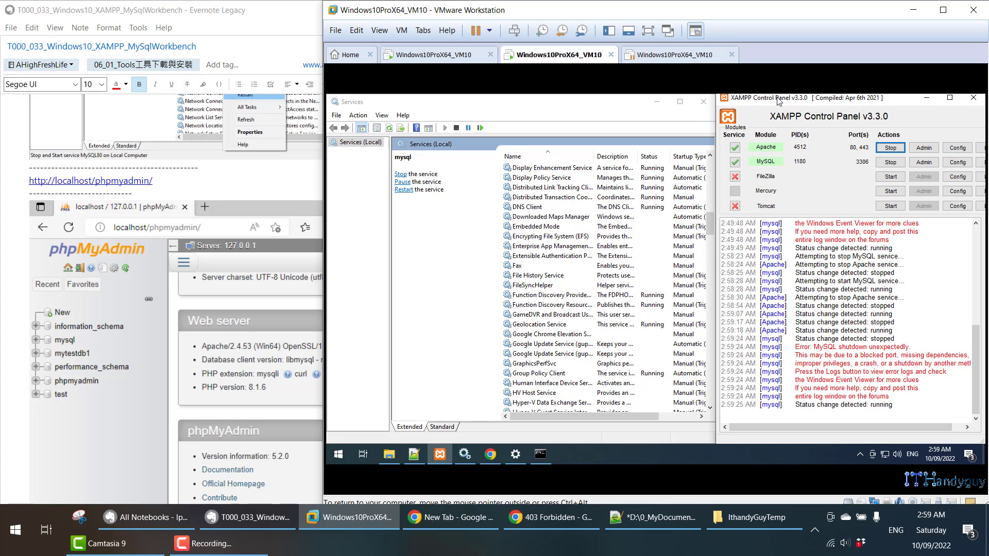
pyautogui.scroll(-10, 227, 307)
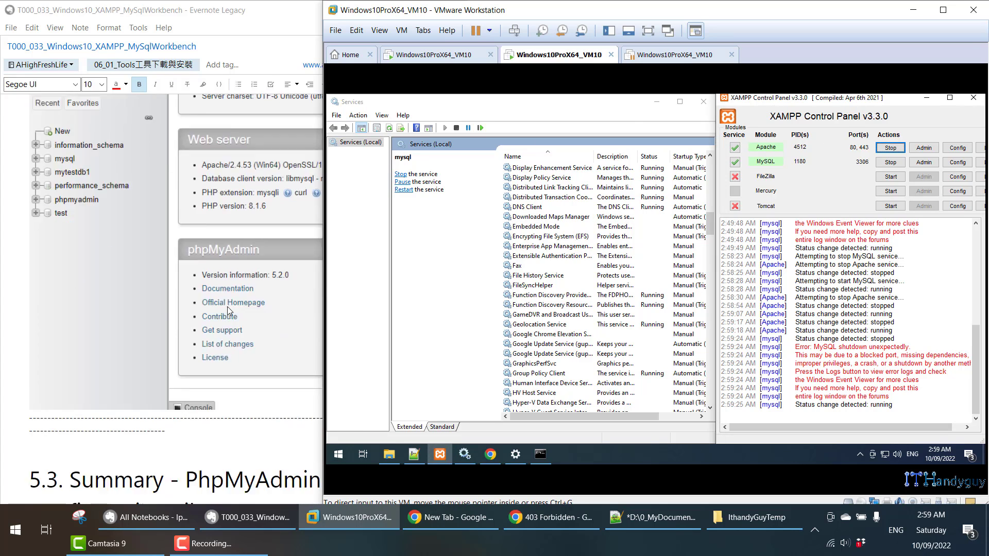
pyautogui.scroll(-10, 233, 310)
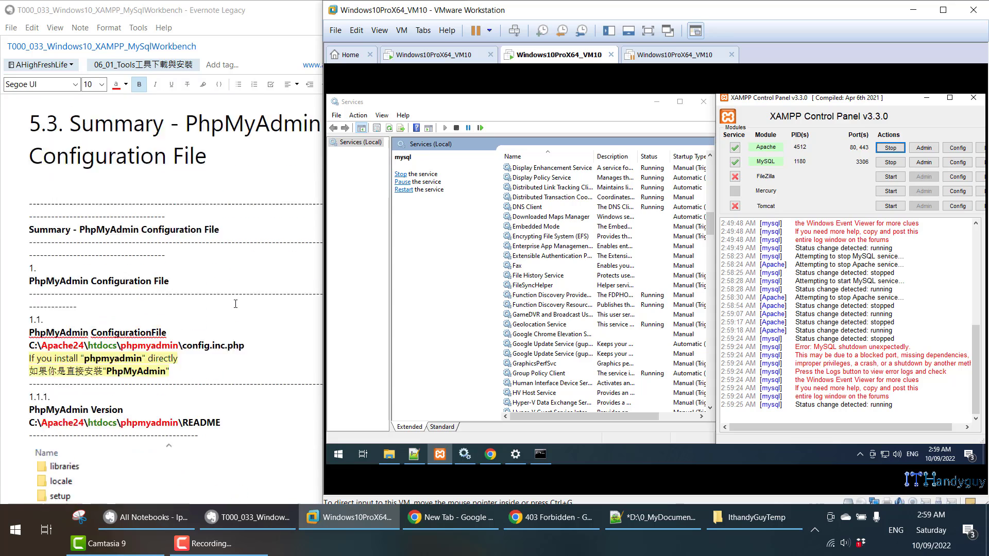
pyautogui.scroll(20, 236, 304)
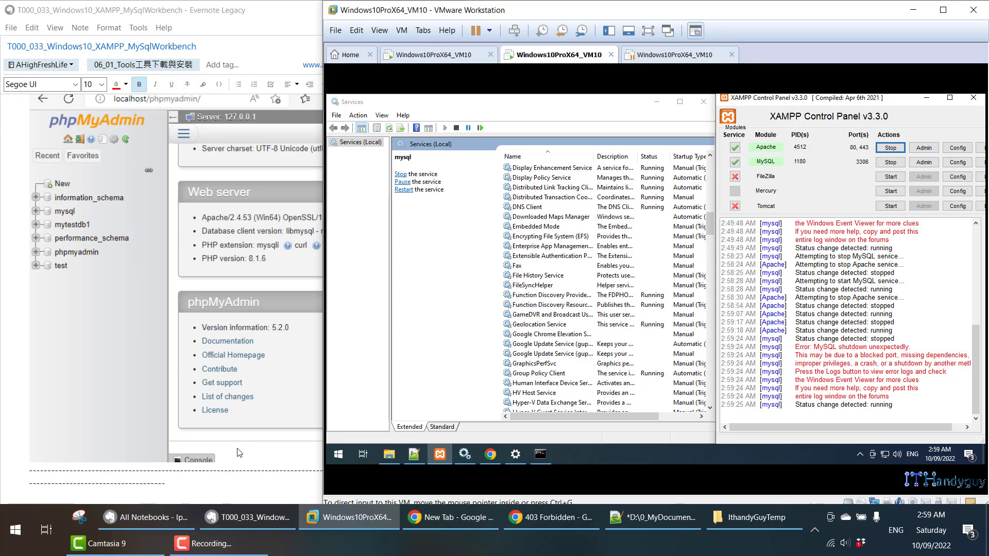
# - Look over the Evernote note, then return to the virtual machine window
pyautogui.click(238, 480)
pyautogui.scroll(10, 258, 412)
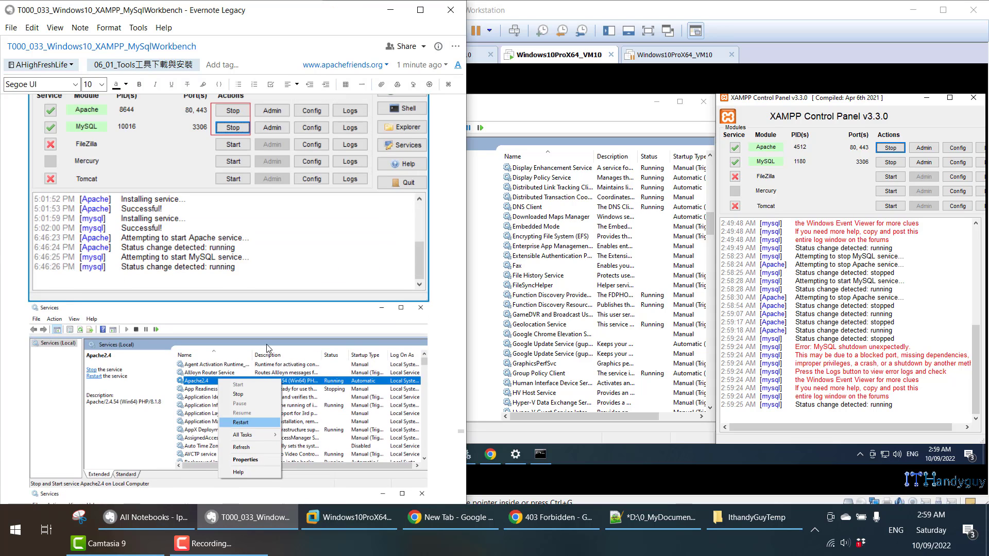
pyautogui.scroll(-4, 282, 355)
pyautogui.scroll(-5, 282, 356)
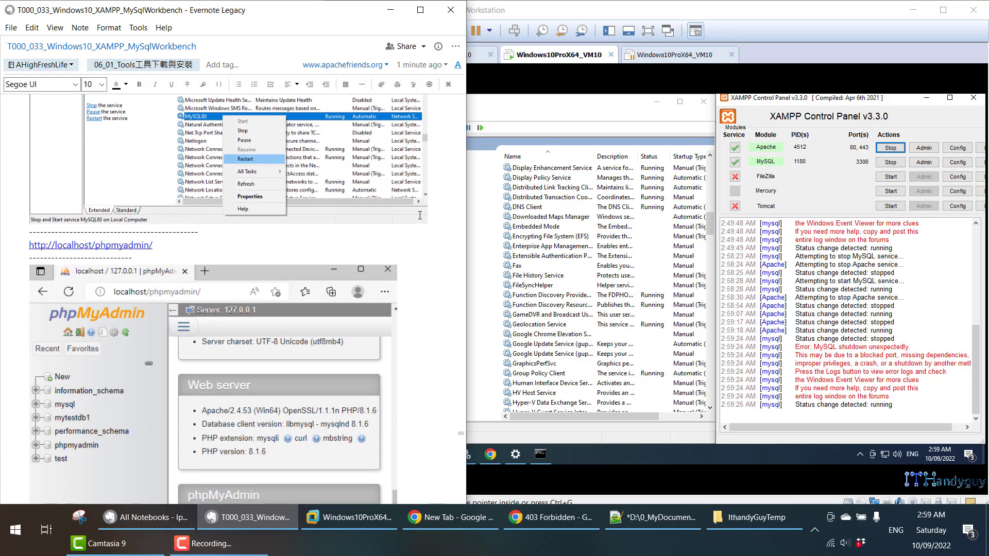
pyautogui.click(555, 127)
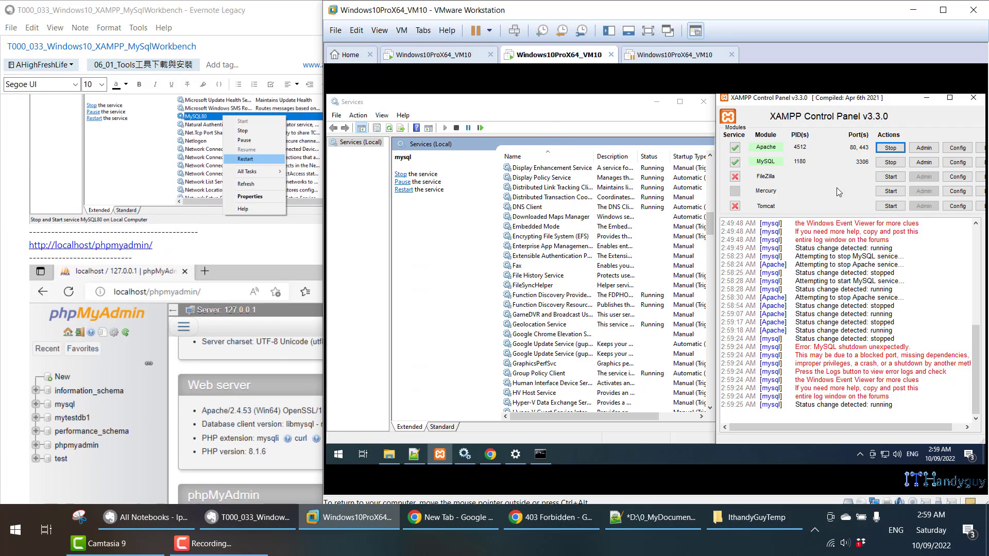
# - Reload phpMyAdmin in the VM's browser to clear the Access denied error
pyautogui.click(490, 453)
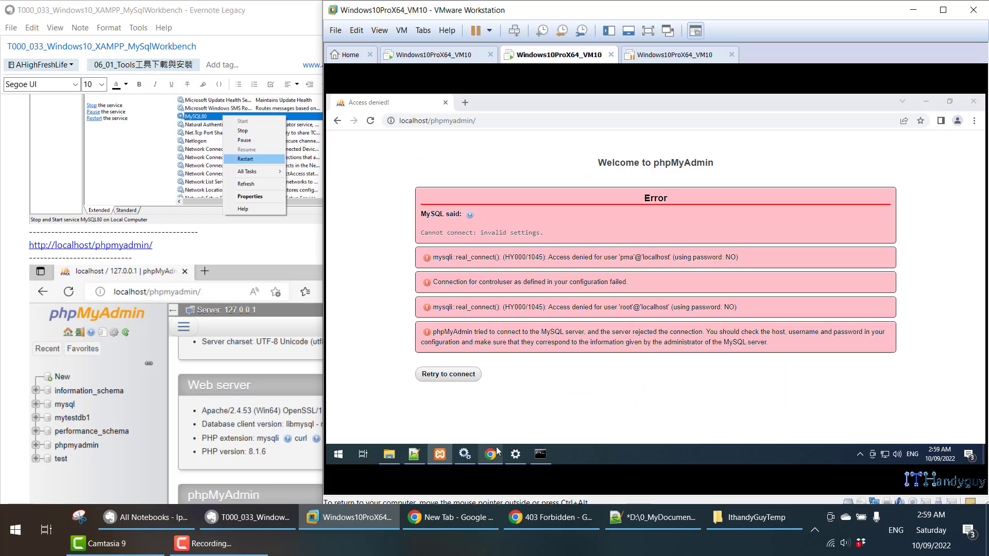
pyautogui.click(508, 120)
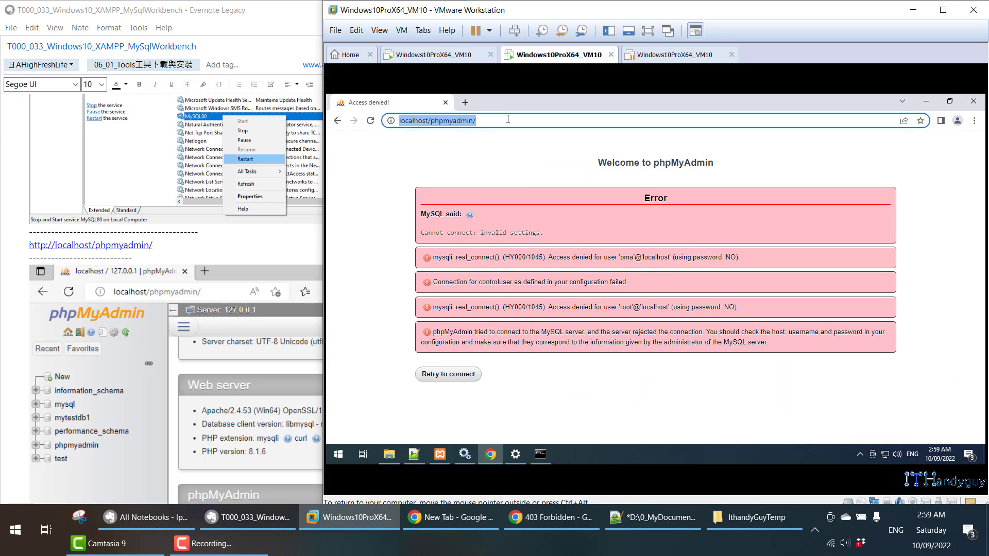
pyautogui.press('Return')
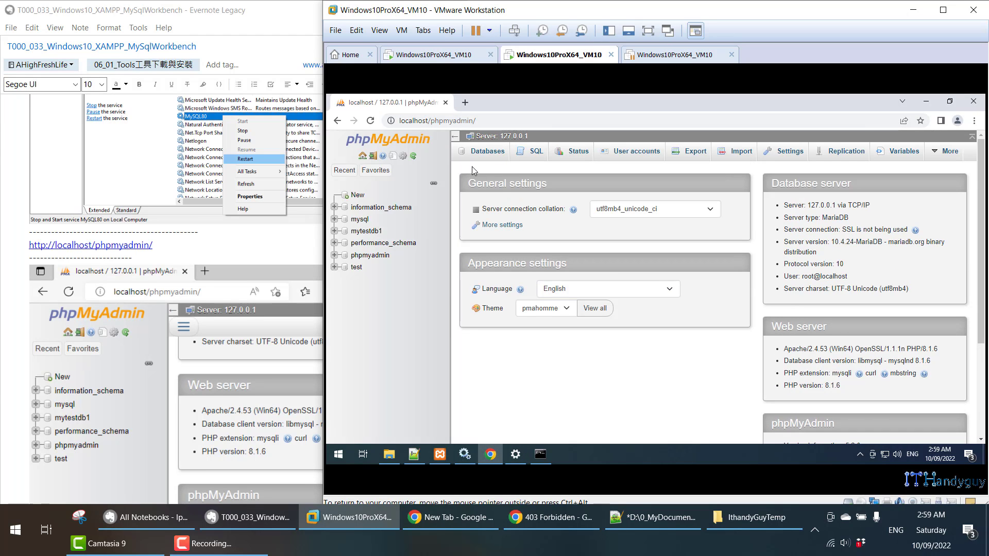
# - In User accounts, highlight pma at localhost and root at localhost, 127.0.0.1 and ::1
pyautogui.click(635, 153)
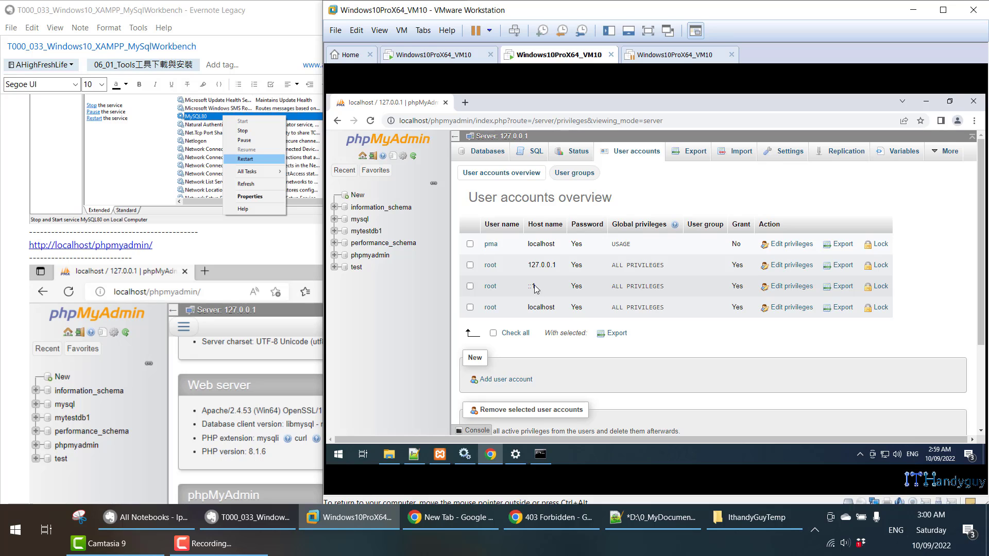
pyautogui.moveTo(489, 241); pyautogui.dragTo(590, 251)
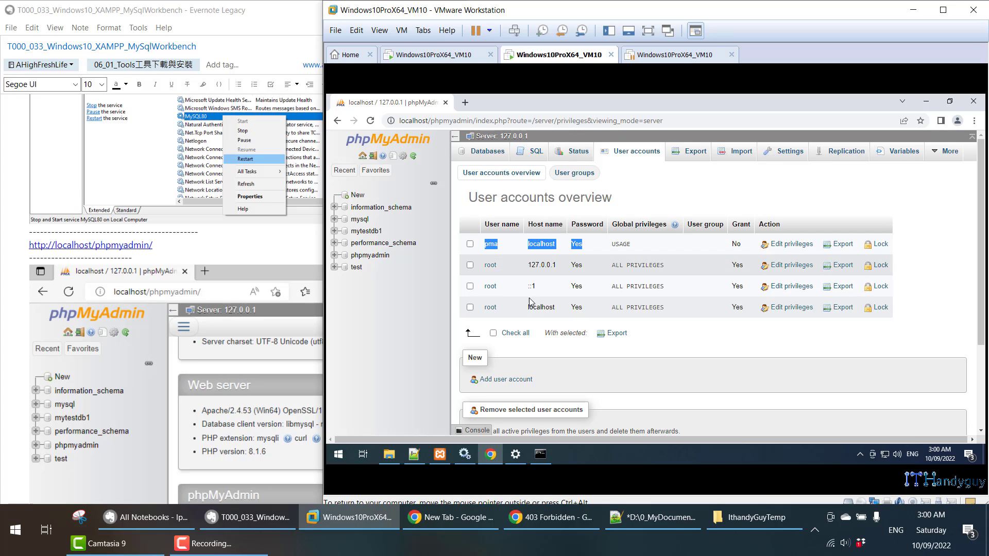
pyautogui.moveTo(486, 308); pyautogui.dragTo(603, 308)
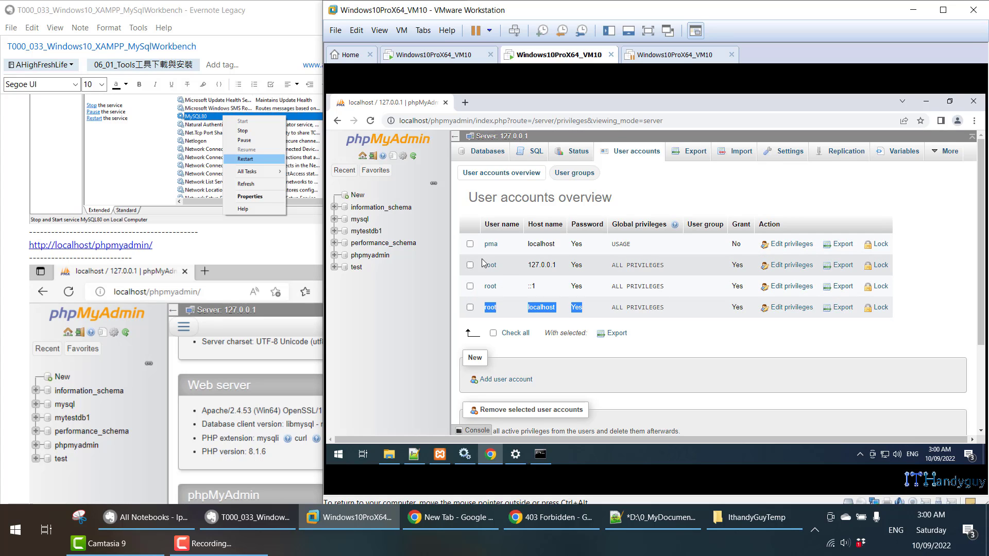
pyautogui.moveTo(483, 265); pyautogui.dragTo(585, 294)
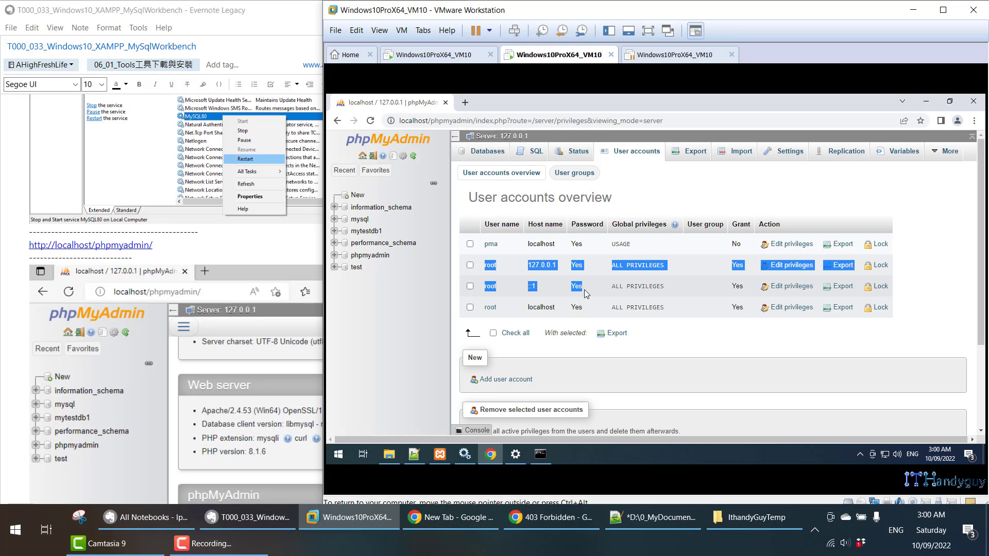
# - Scroll the Evernote note to its 5.3 Summary of phpMyAdmin configuration file locations
pyautogui.scroll(-10, 175, 335)
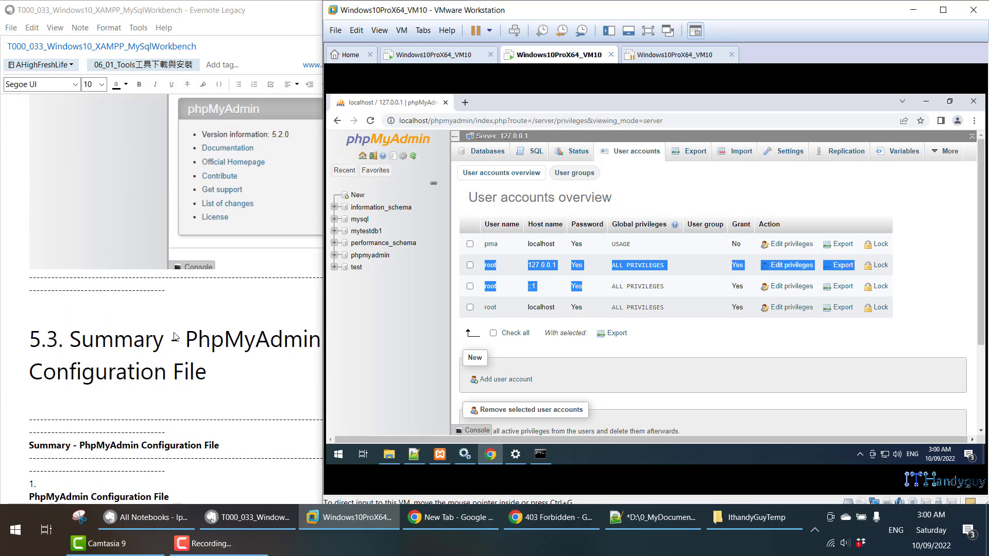
pyautogui.scroll(-1, 177, 336)
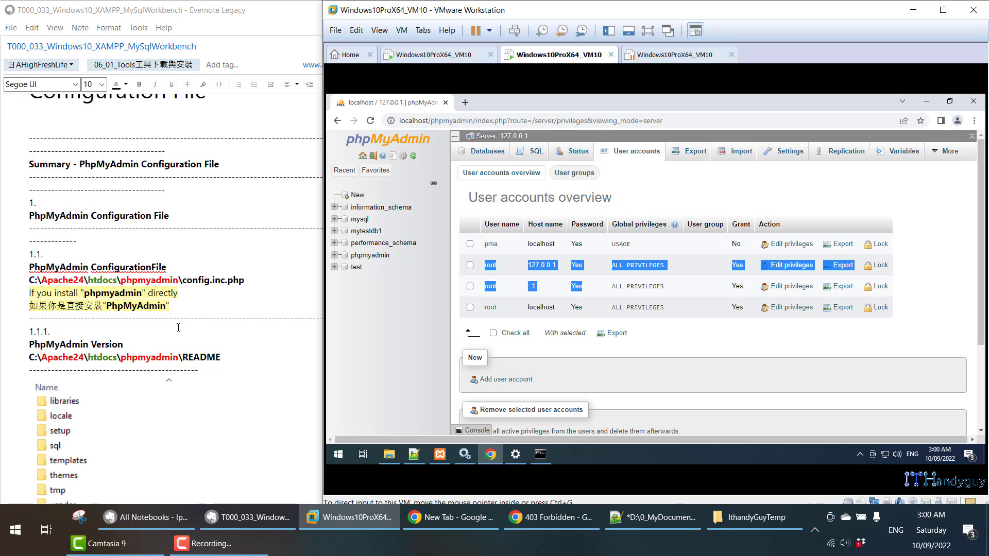
pyautogui.click(184, 311)
pyautogui.scroll(1, 120, 177)
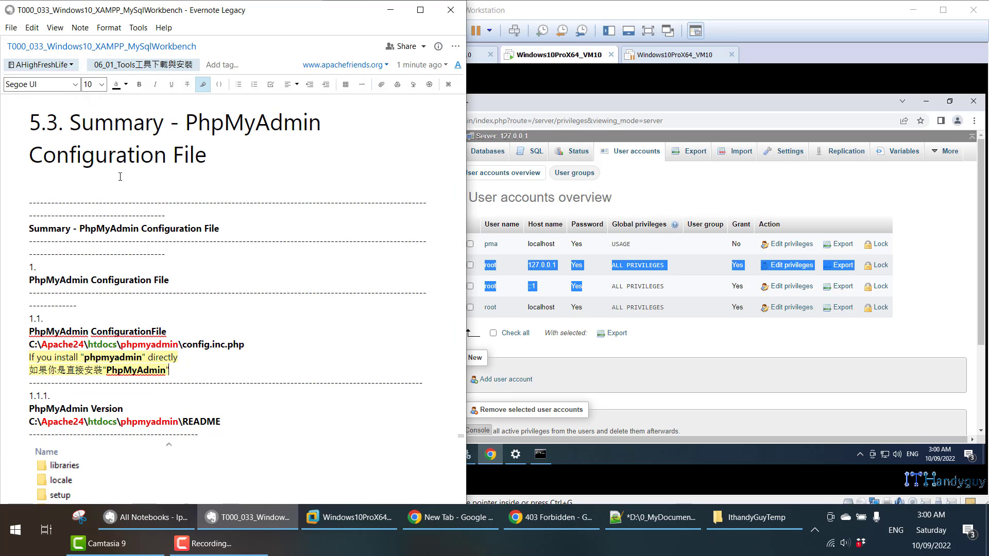
pyautogui.scroll(-8, 175, 286)
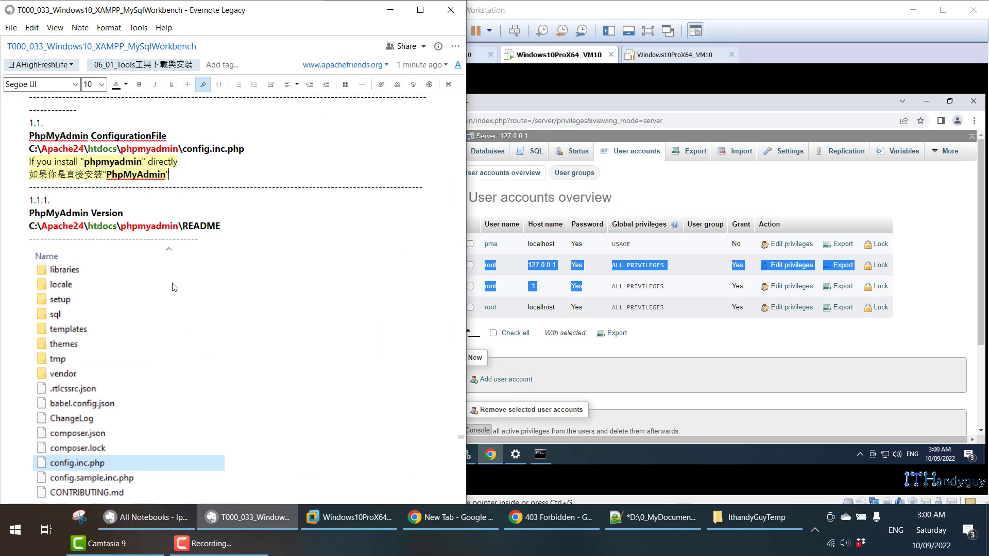
pyautogui.click(631, 461)
pyautogui.scroll(5, 122, 238)
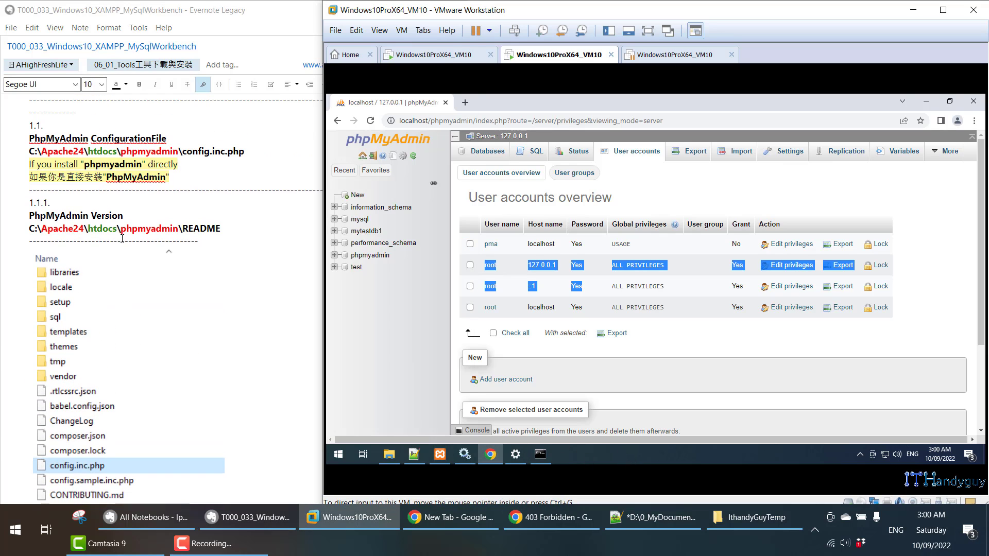
# - Highlight the C:\xampp\phpMyAdmin\config.inc.php path in the note, then go back to the VM
pyautogui.click(43, 155)
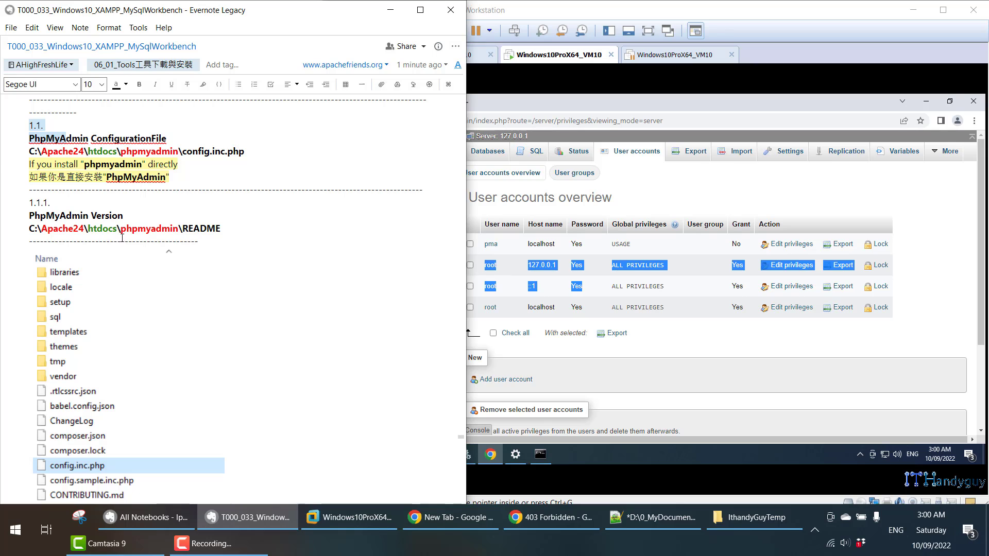
pyautogui.scroll(-20, 79, 252)
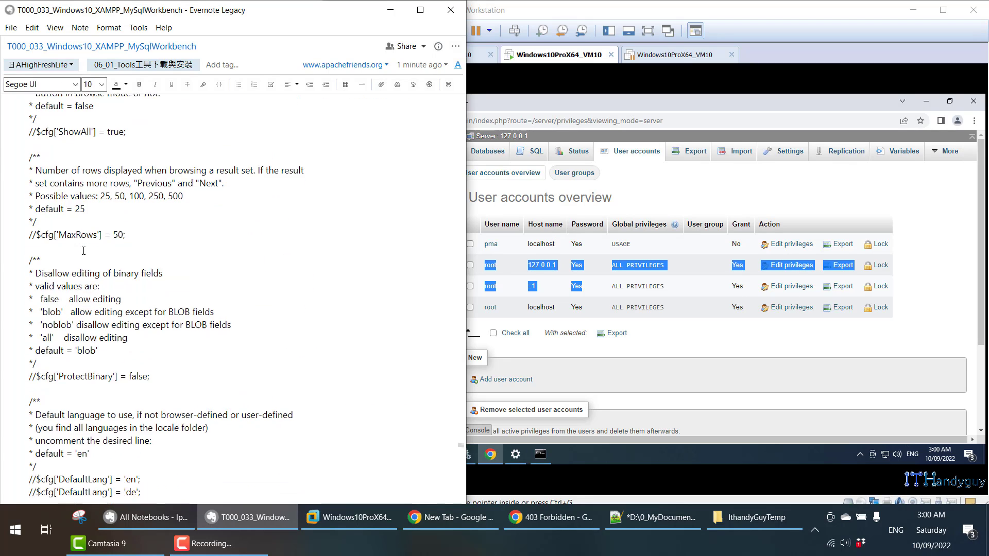
pyautogui.scroll(20, 85, 251)
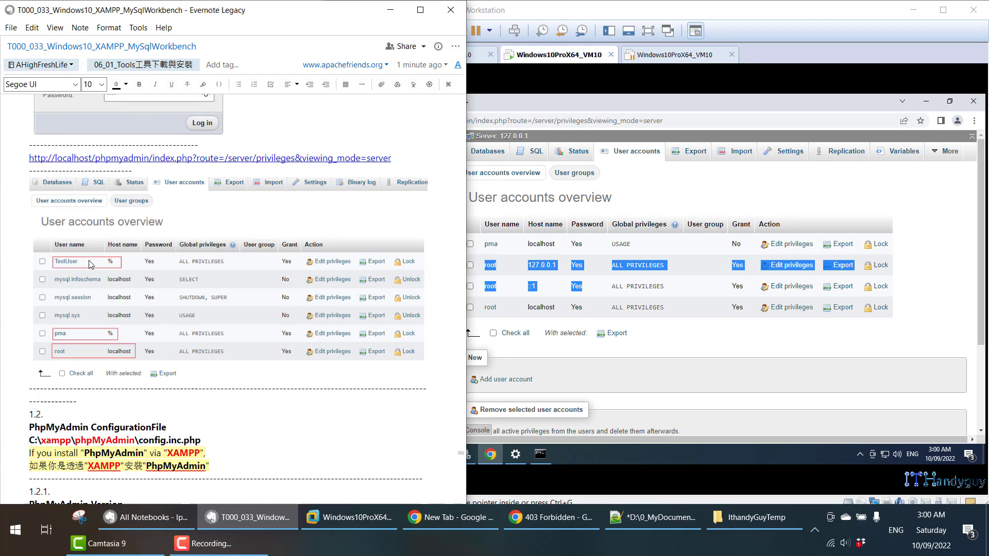
pyautogui.moveTo(29, 251); pyautogui.dragTo(212, 274)
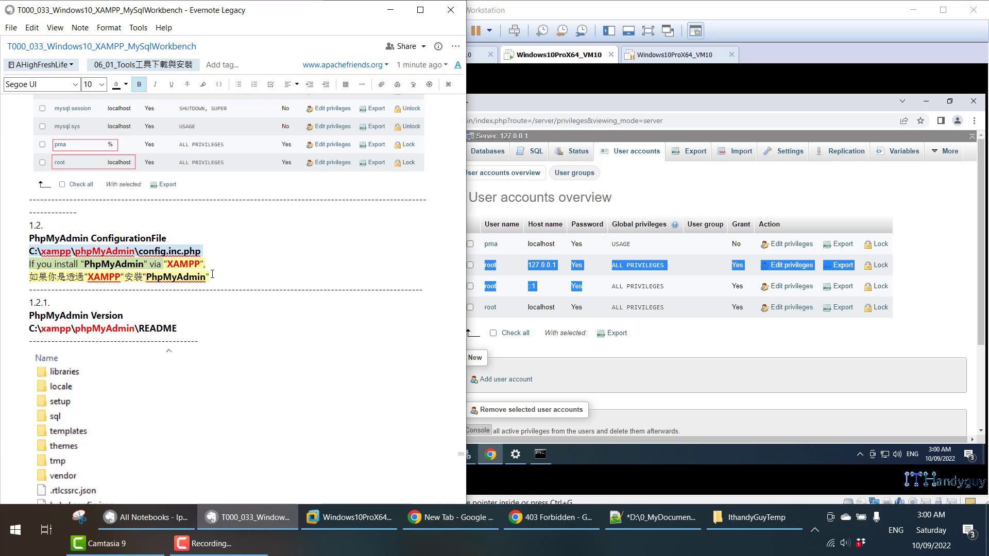
pyautogui.scroll(-5, 237, 273)
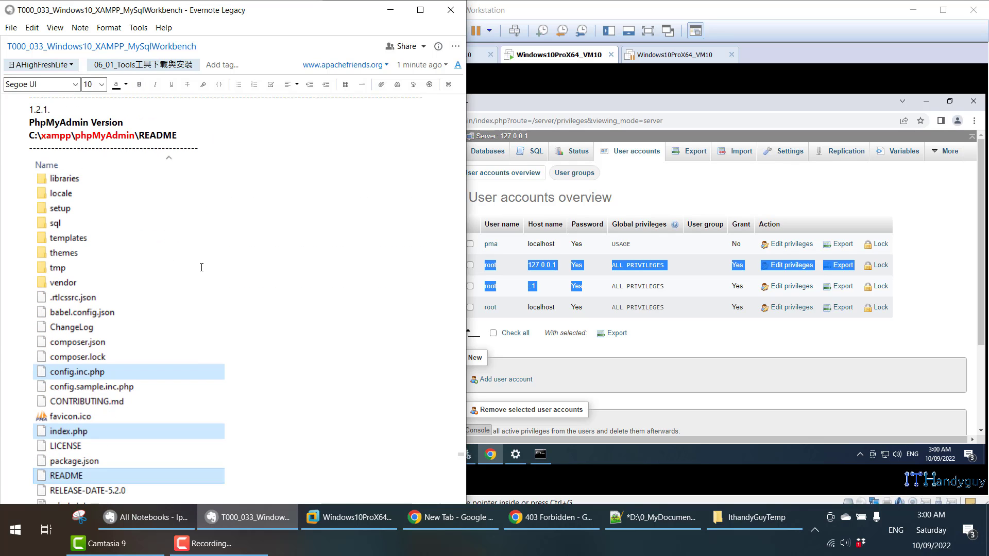
pyautogui.click(573, 461)
# - Open C:\xampp\phpMyAdmin in File Explorer and pick out config.inc.php and index.php
pyautogui.click(389, 454)
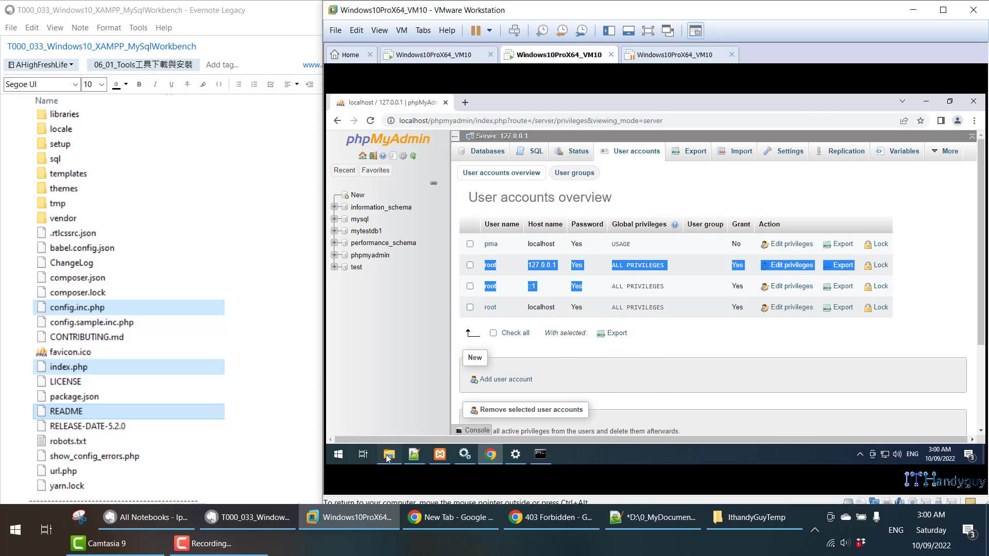
pyautogui.click(502, 132)
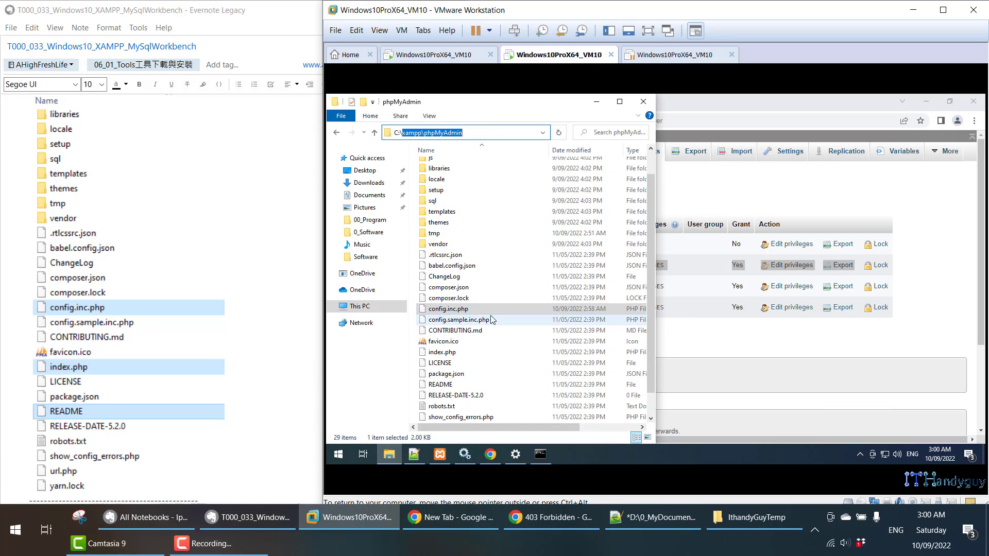
pyautogui.click(465, 311)
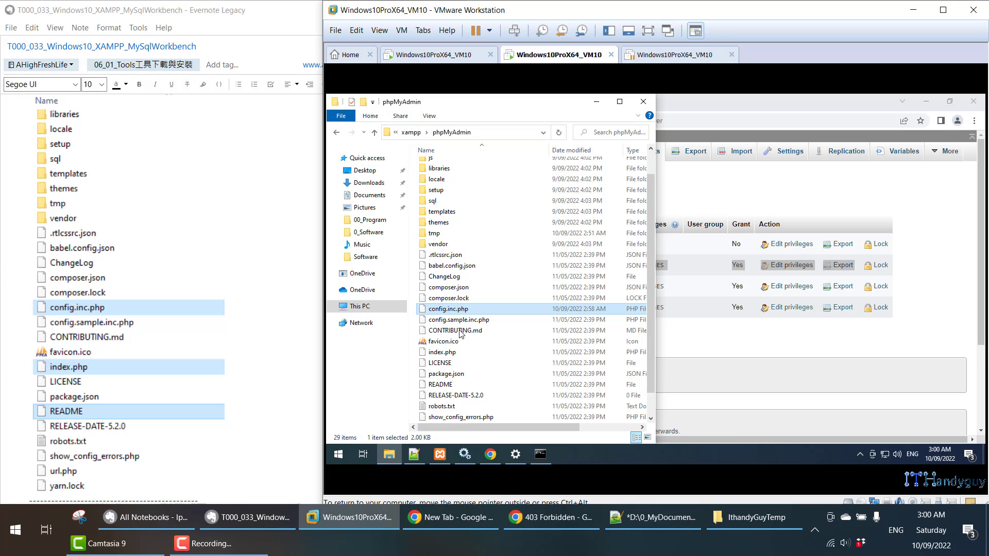
pyautogui.click(458, 352)
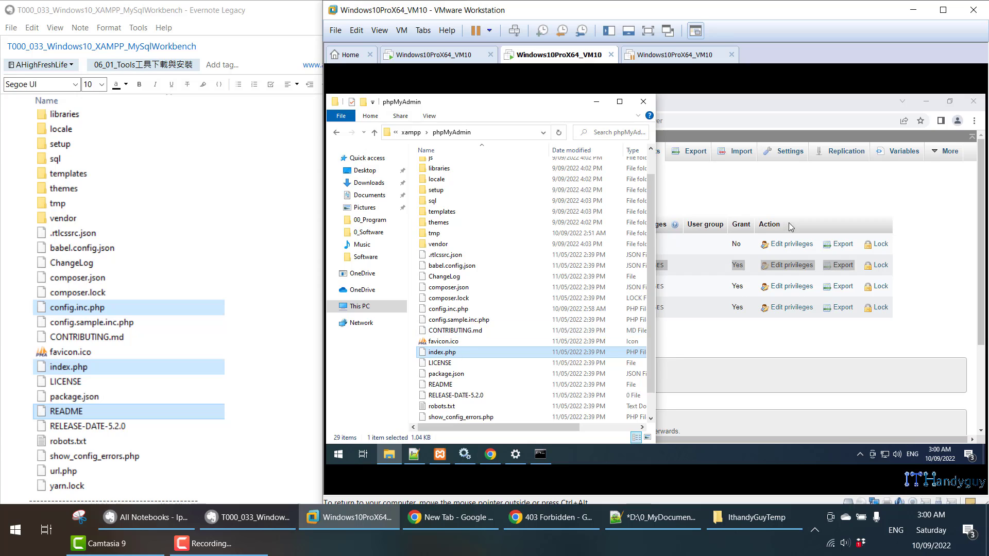
# - Load phpMyAdmin's index.php home page in Chrome, then select README in the folder
pyautogui.click(789, 188)
pyautogui.click(380, 148)
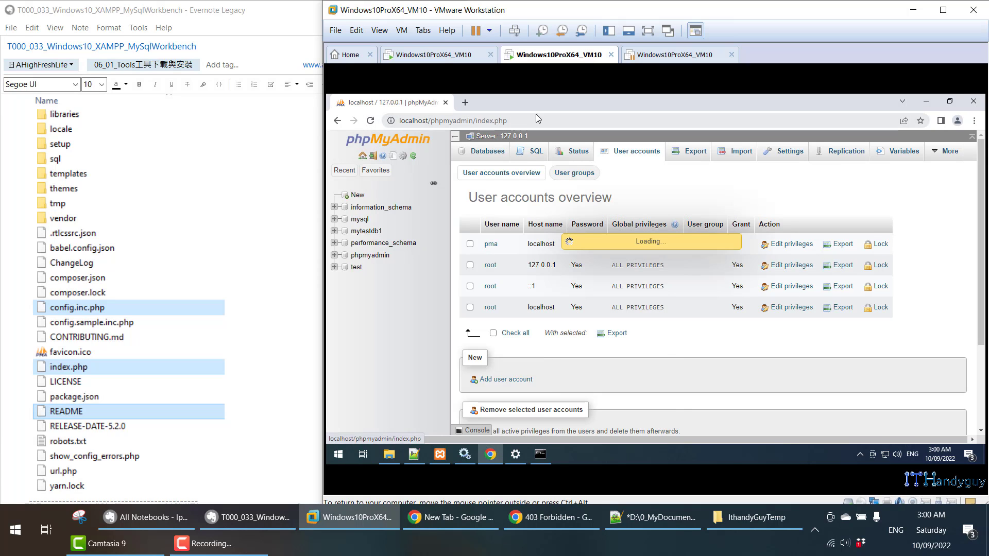
pyautogui.click(480, 121)
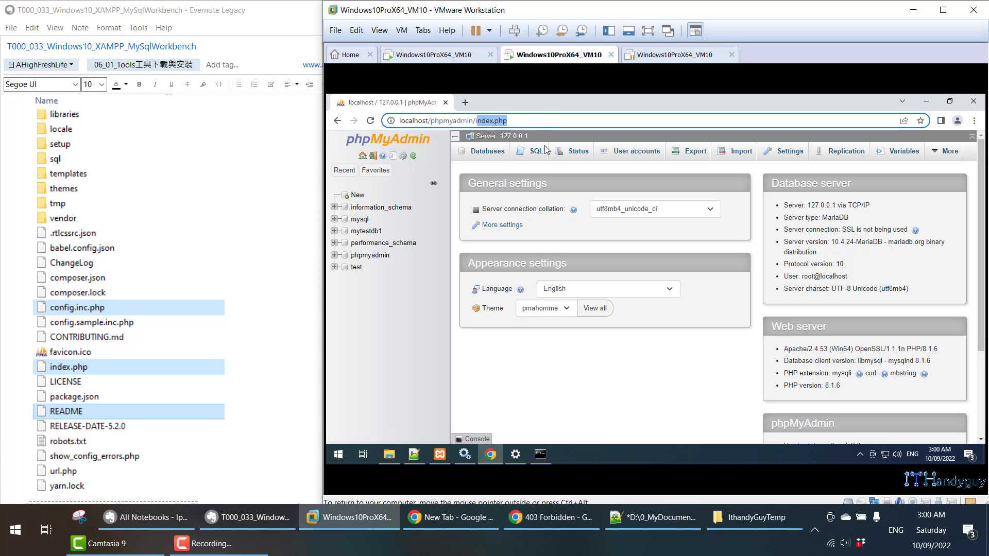
pyautogui.click(389, 454)
pyautogui.click(441, 388)
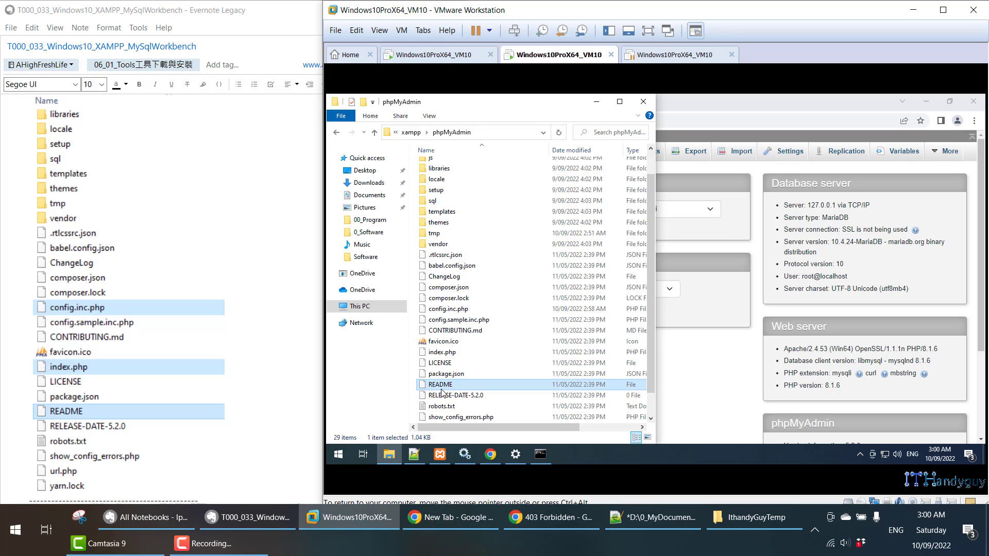
# - Open README in Notepad++ to check its Version 5.2.0 line, then close it
pyautogui.rightClick(442, 391)
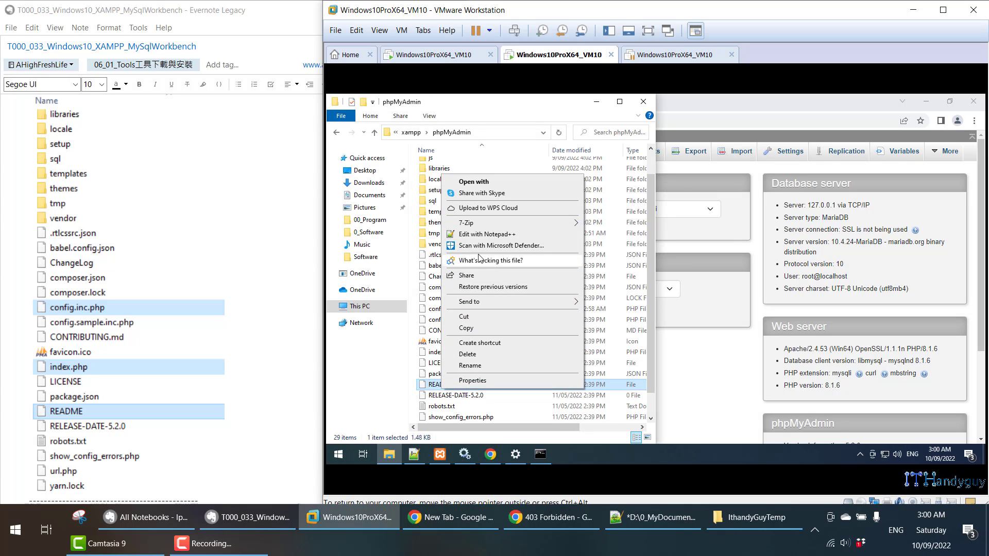
pyautogui.click(483, 237)
pyautogui.click(345, 175)
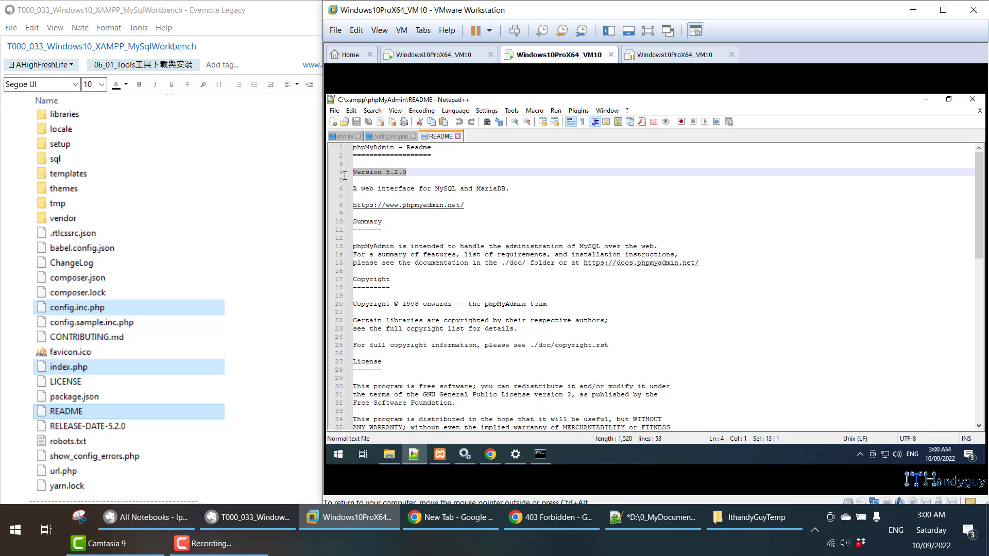
pyautogui.click(457, 136)
pyautogui.click(973, 99)
# - Reopen config.inc.php from the phpMyAdmin folder in Notepad++
pyautogui.scroll(-6, 119, 366)
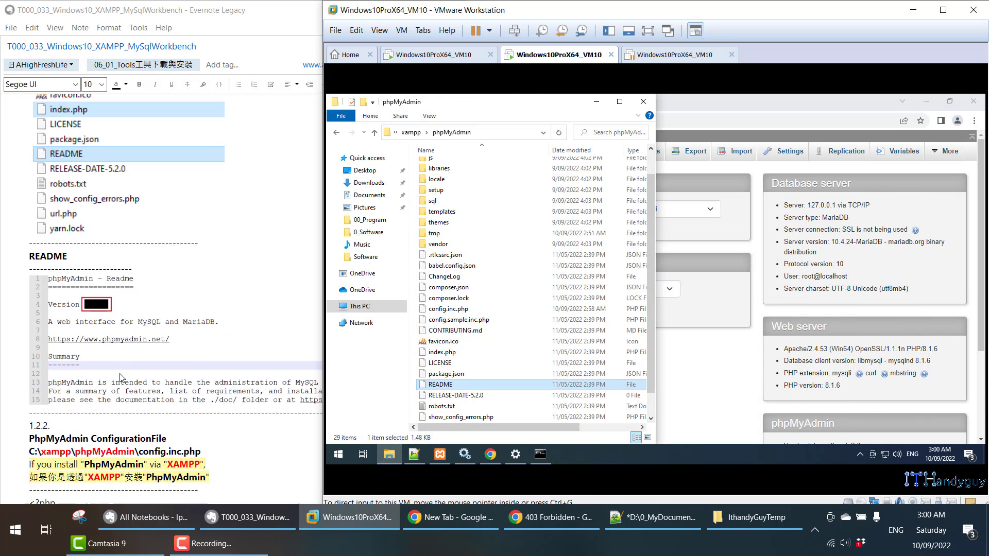
pyautogui.scroll(-1, 131, 372)
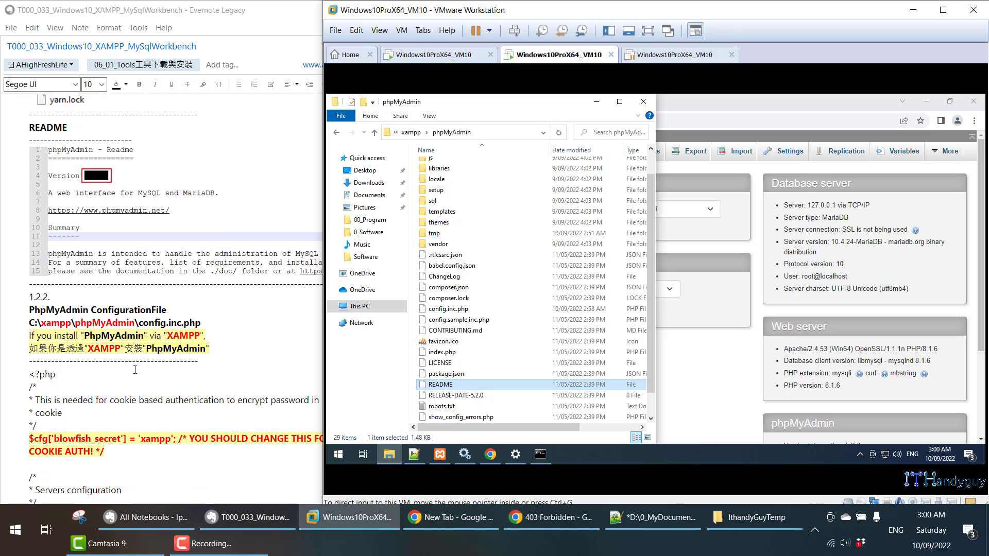
pyautogui.scroll(-3, 126, 371)
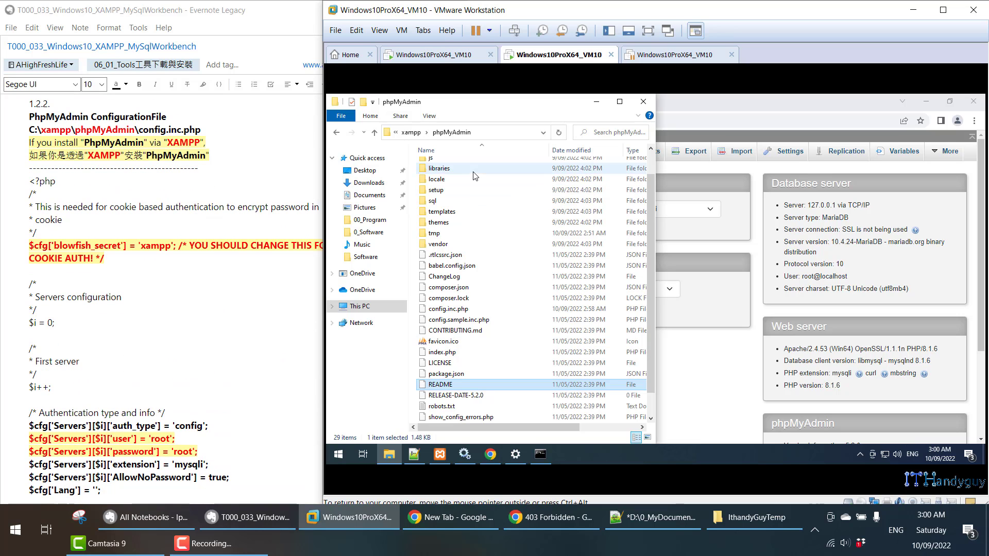
pyautogui.click(414, 454)
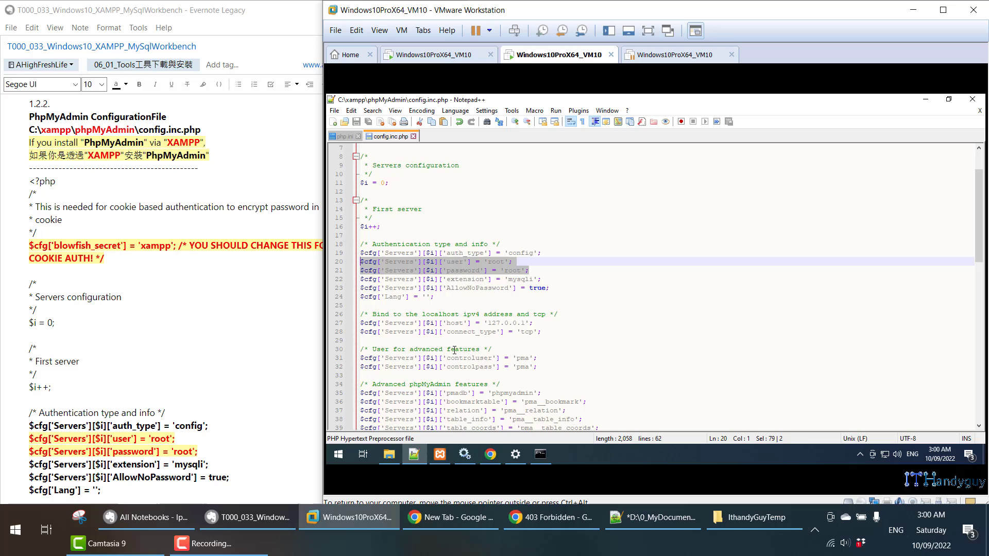
# - Review root's user and password lines 20–21 and the pma controluser/controlpass lines
pyautogui.click(499, 274)
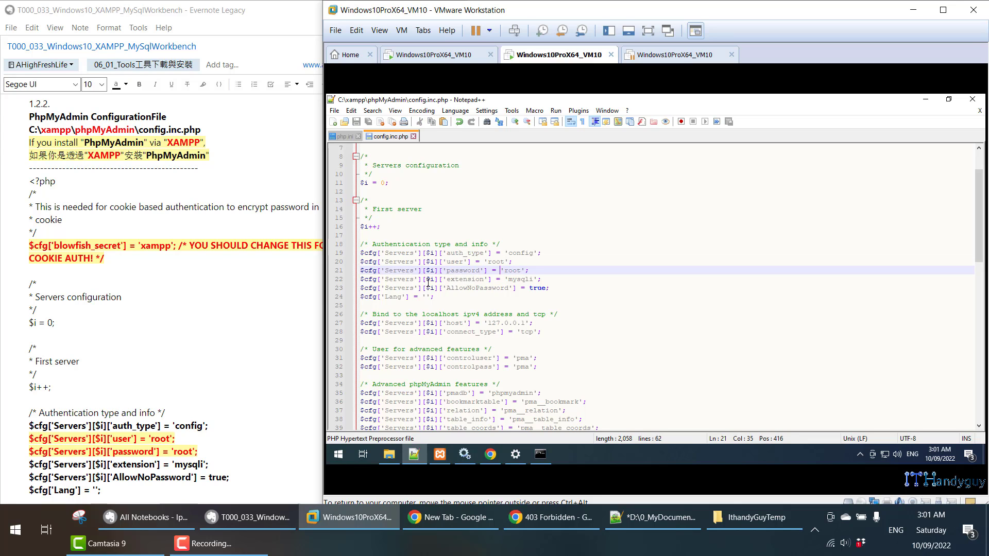
pyautogui.scroll(-1, 186, 335)
pyautogui.moveTo(542, 273); pyautogui.dragTo(349, 265)
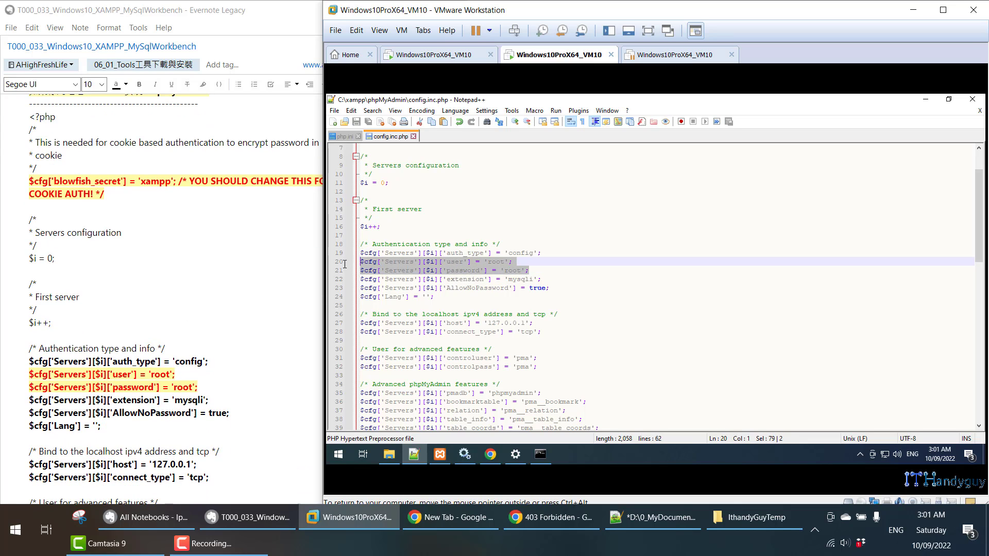
pyautogui.moveTo(547, 368); pyautogui.dragTo(328, 359)
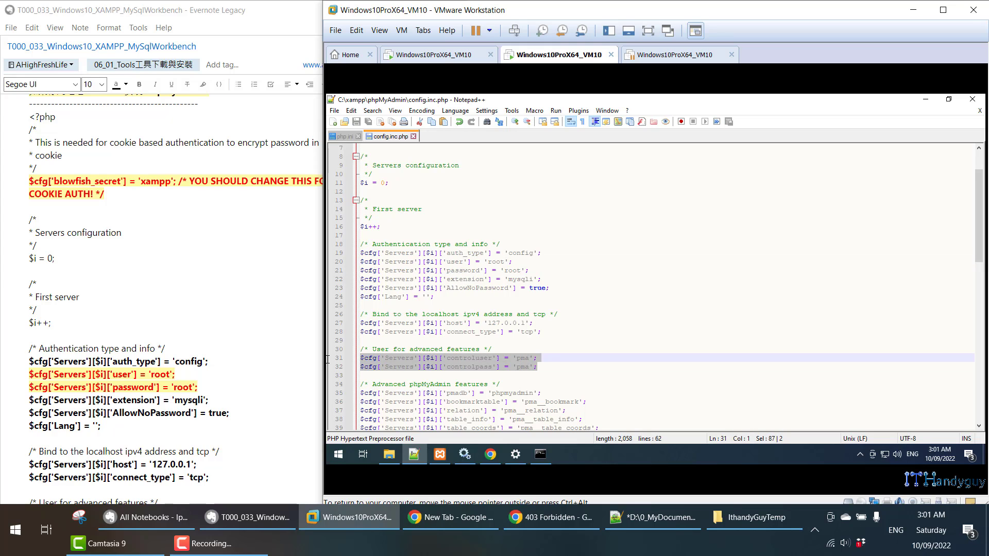
# - Inspect the blowfish_secret setting and its value on line 6
pyautogui.scroll(2, 456, 185)
pyautogui.moveTo(384, 194); pyautogui.dragTo(473, 189)
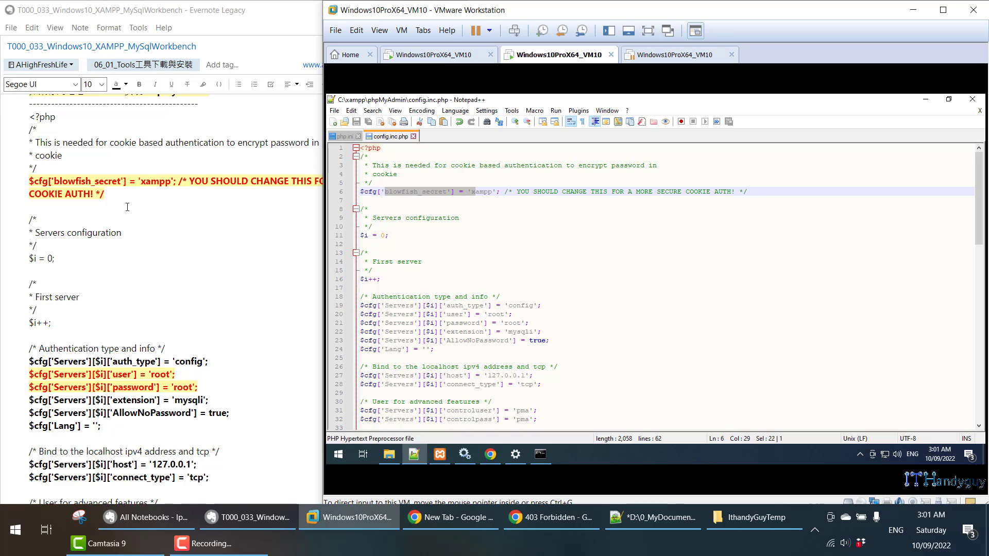
pyautogui.doubleClick(483, 191)
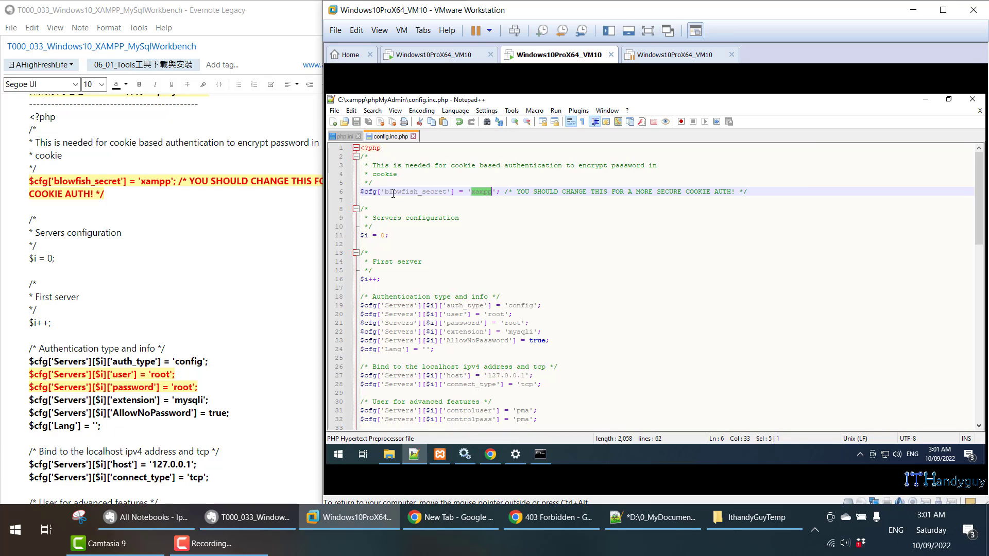
pyautogui.moveTo(393, 193); pyautogui.dragTo(448, 190)
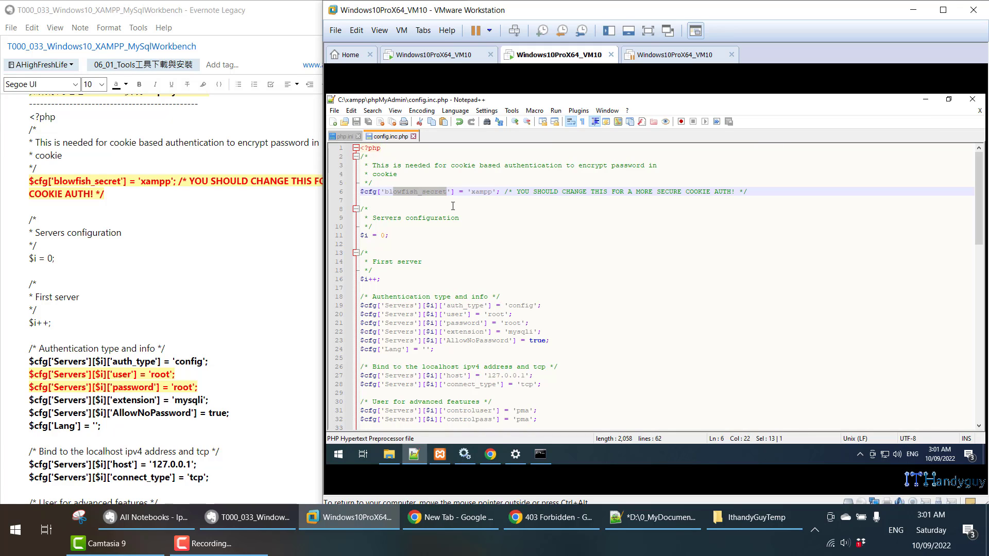
pyautogui.doubleClick(479, 194)
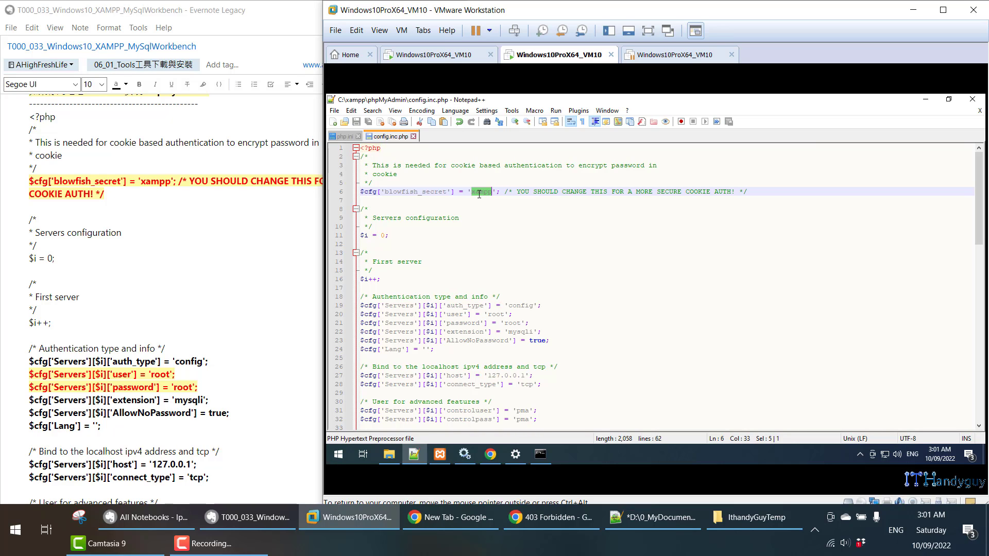
pyautogui.scroll(-15, 126, 296)
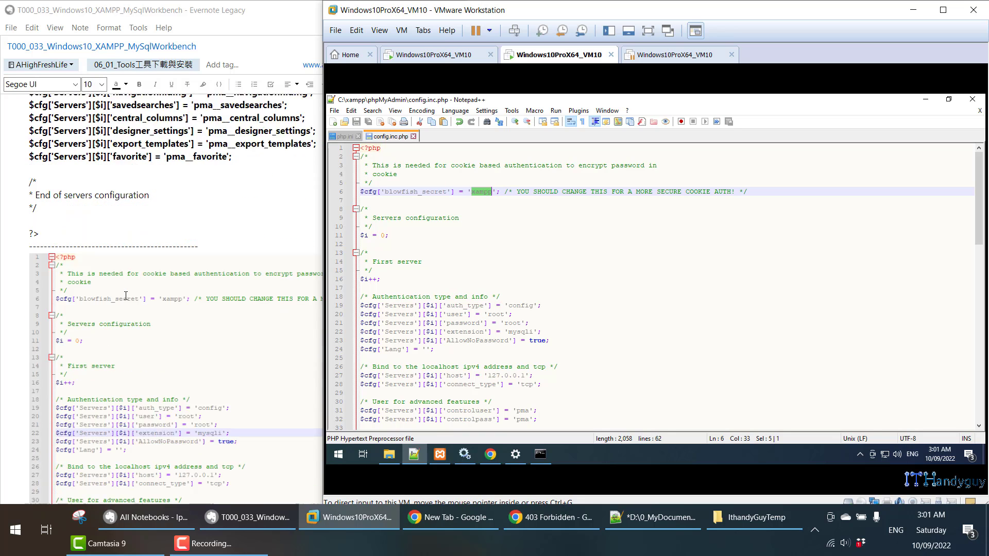
pyautogui.scroll(-3, 125, 297)
pyautogui.tripleClick(447, 194)
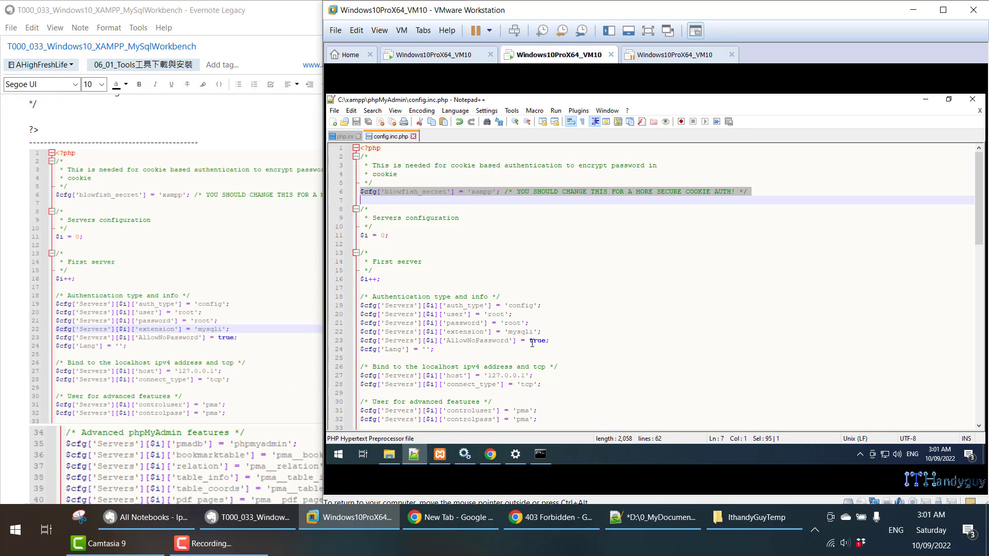
# - Recheck the credential lines without editing the file, then switch to phpMyAdmin's browser window
pyautogui.moveTo(548, 331); pyautogui.dragTo(362, 324)
pyautogui.scroll(-2, 561, 331)
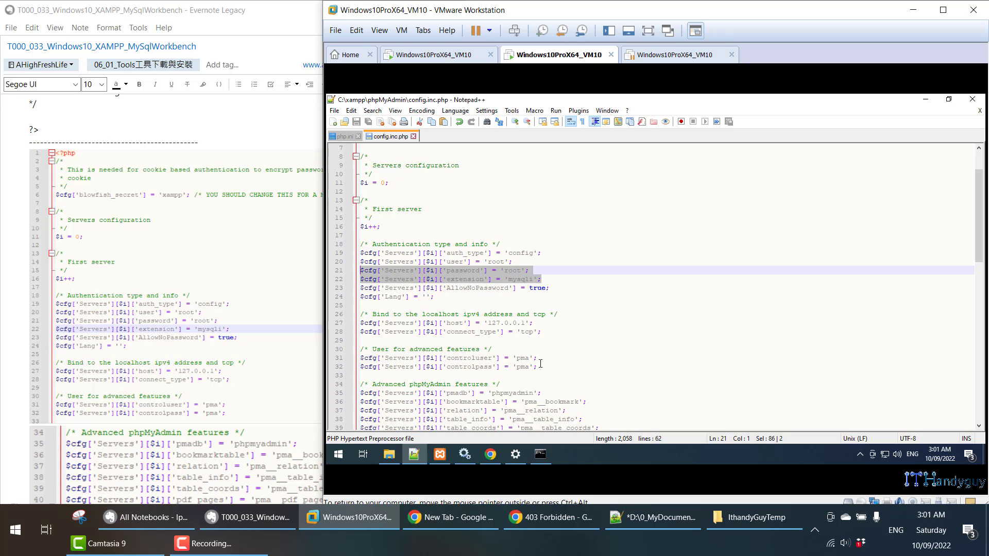
pyautogui.moveTo(539, 364); pyautogui.dragTo(361, 351)
pyautogui.scroll(-10, 272, 313)
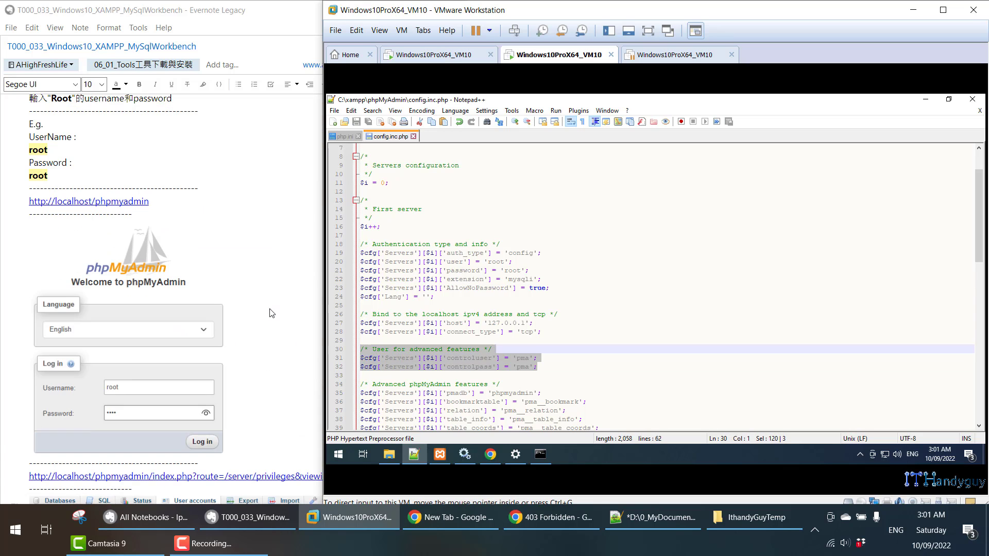
pyautogui.scroll(-9, 262, 302)
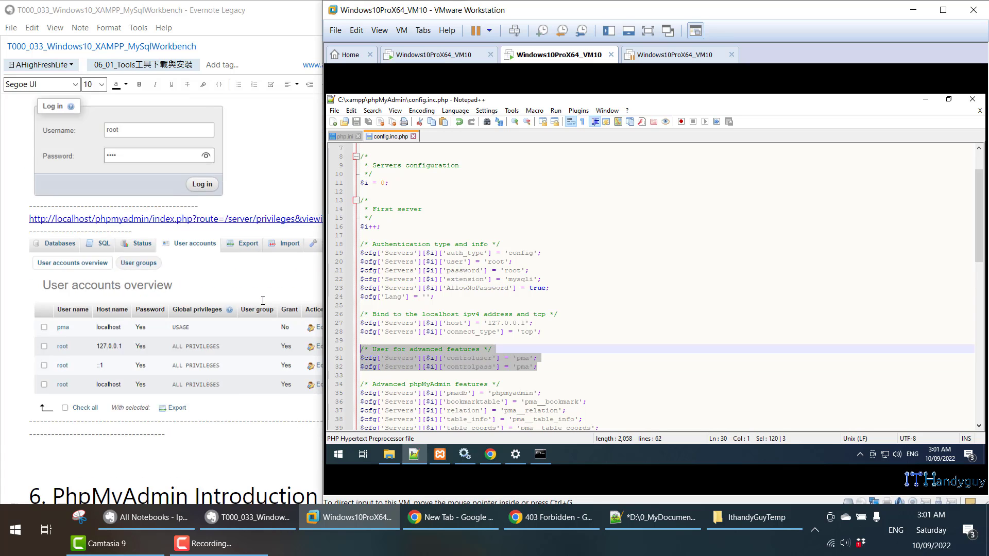
pyautogui.click(634, 338)
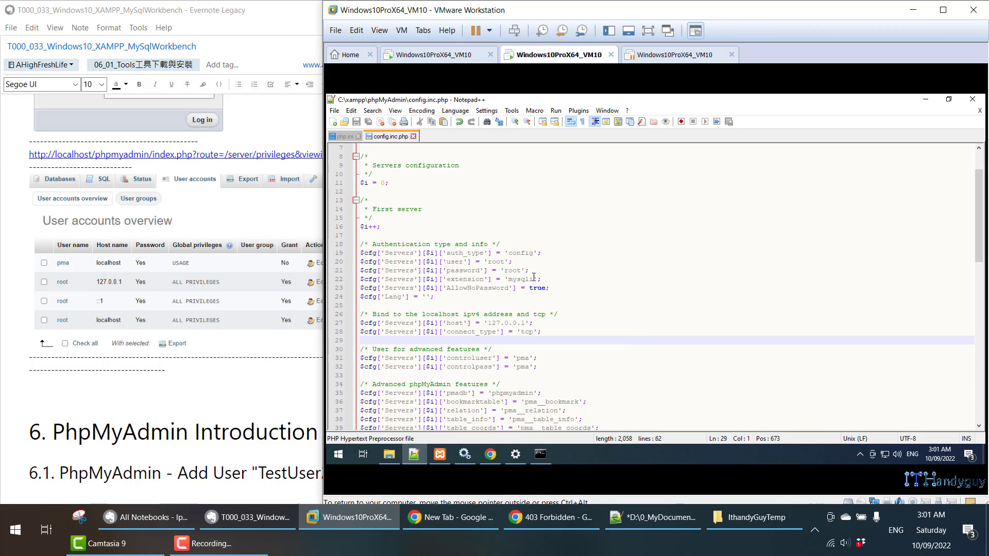
pyautogui.moveTo(530, 271); pyautogui.dragTo(361, 263)
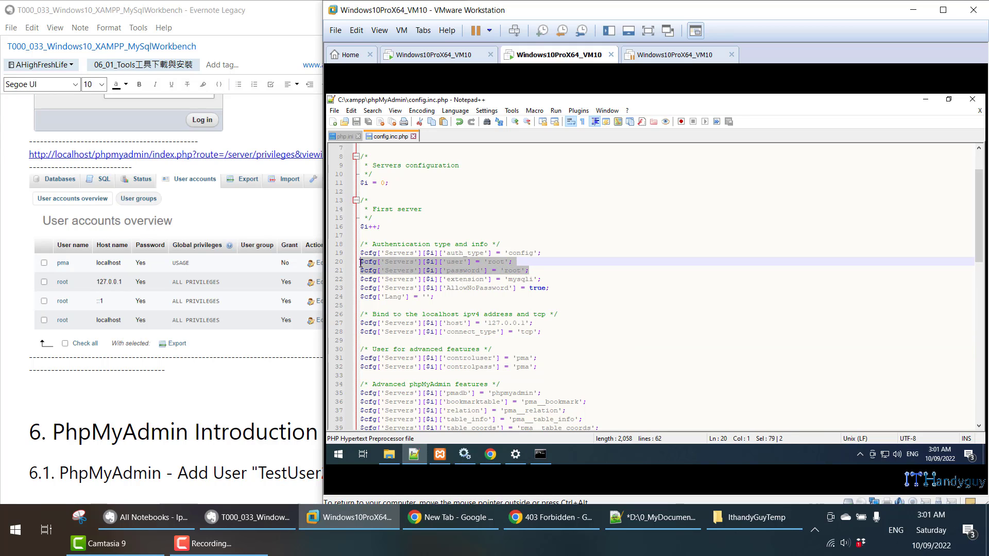
pyautogui.click(487, 459)
# - Compare the pma and root@localhost account rows against config.inc.php lines 20–21 and 31–32
pyautogui.click(629, 155)
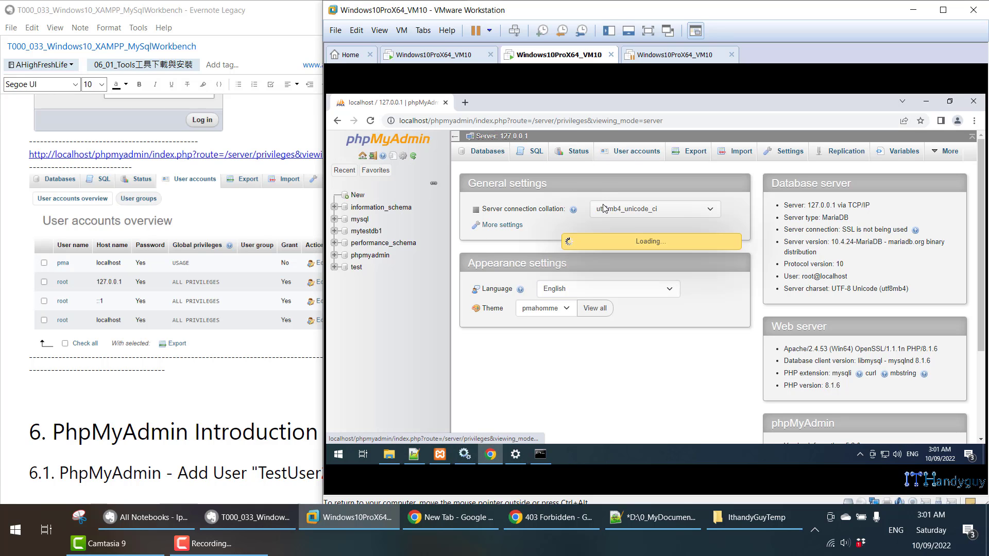
pyautogui.moveTo(479, 308); pyautogui.dragTo(619, 308)
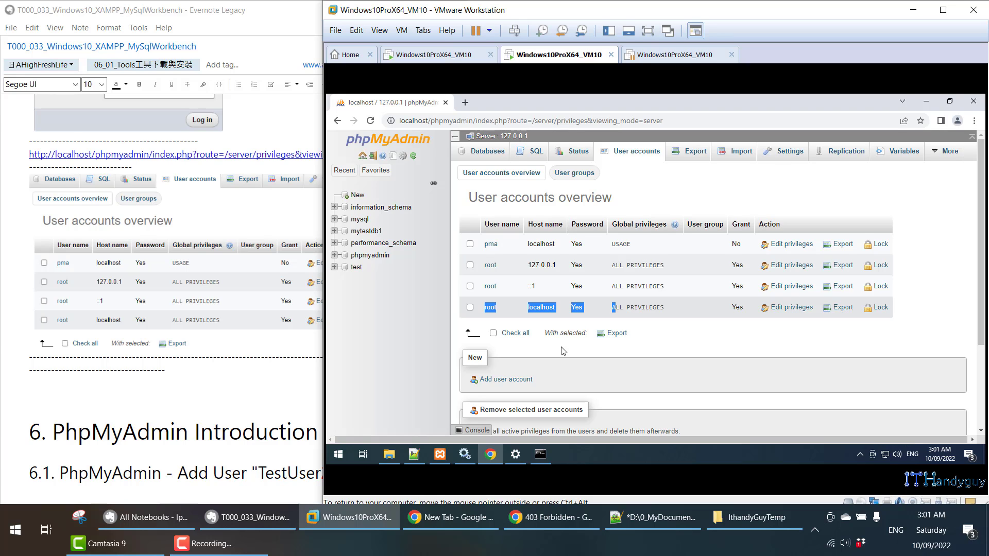
pyautogui.click(414, 454)
pyautogui.moveTo(549, 272); pyautogui.dragTo(326, 263)
pyautogui.moveTo(538, 367); pyautogui.dragTo(364, 358)
pyautogui.click(491, 454)
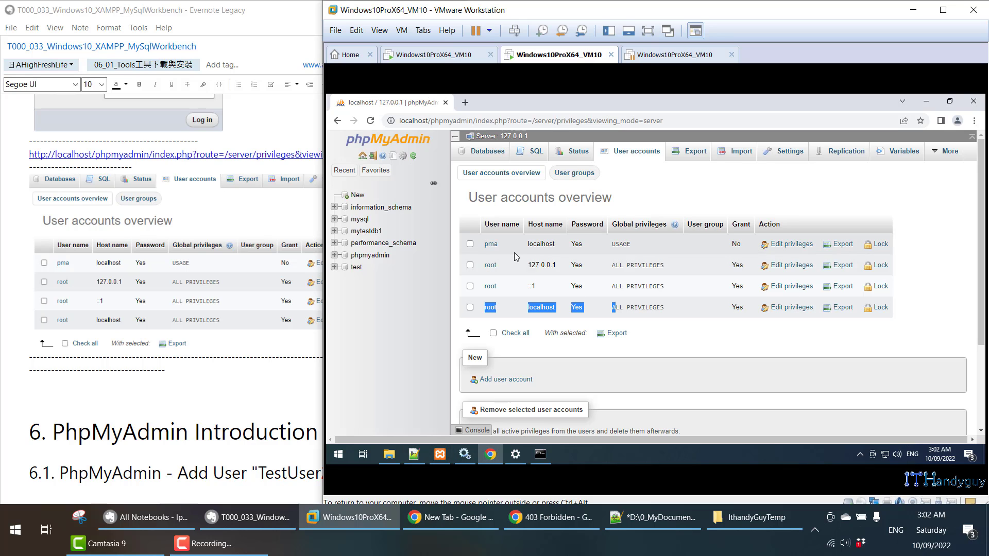
pyautogui.moveTo(592, 247); pyautogui.dragTo(483, 252)
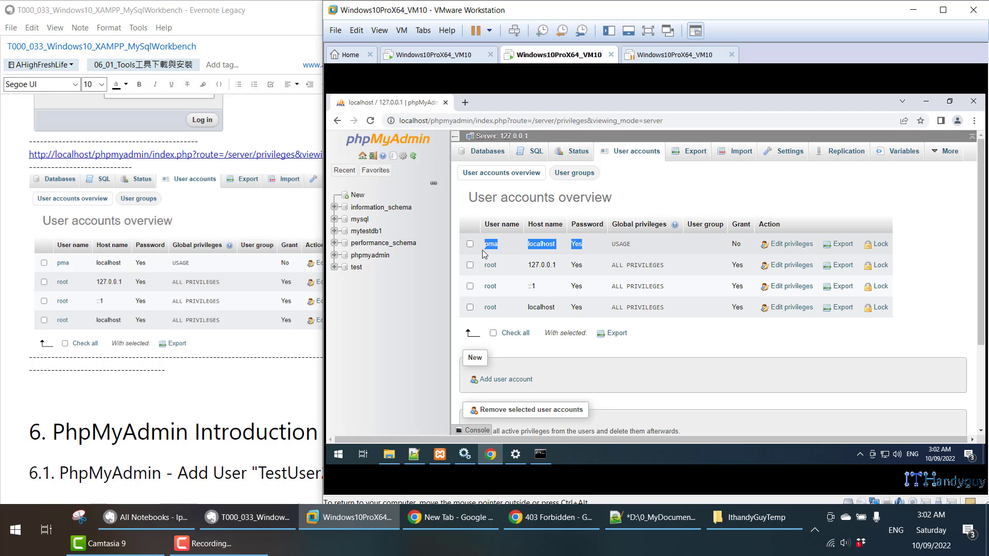
pyautogui.click(270, 390)
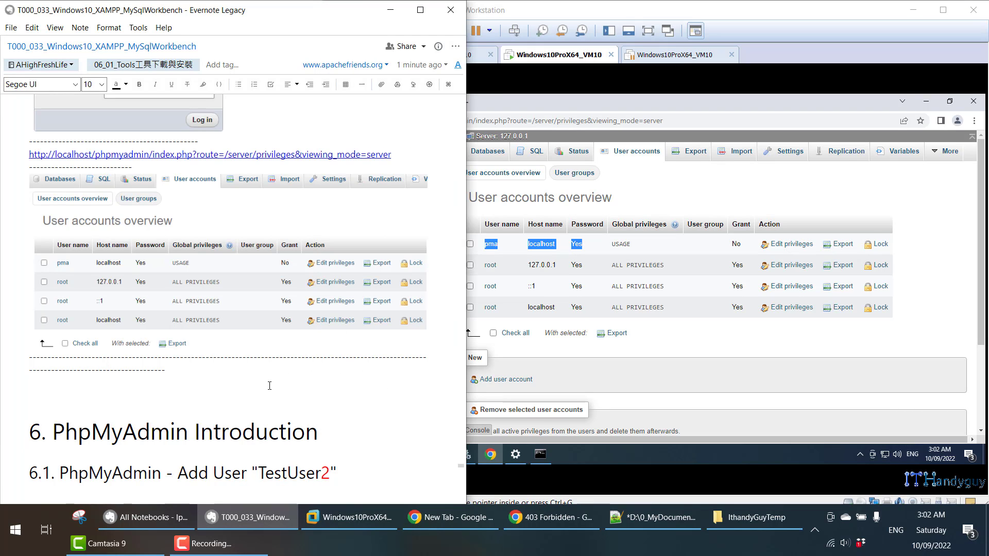